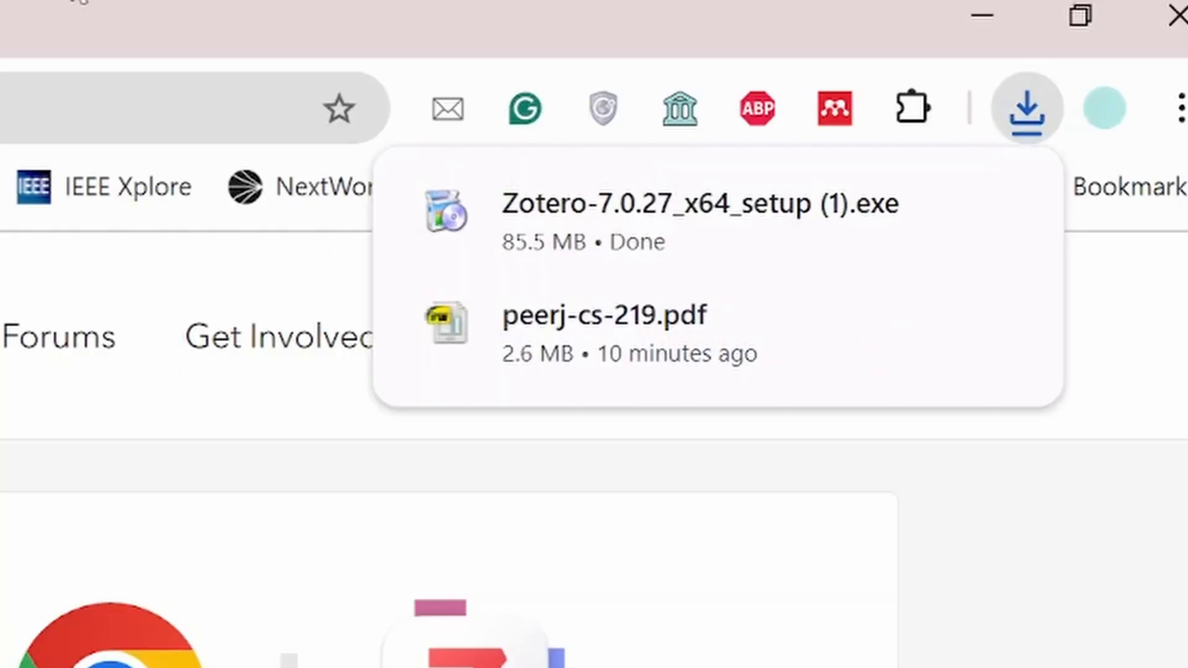
# Step: Install Zotero from the downloaded Zotero-7.0.27_x64_setup (1).exe, let it launch on completion, and minimize its window
pyautogui.click(621, 223)
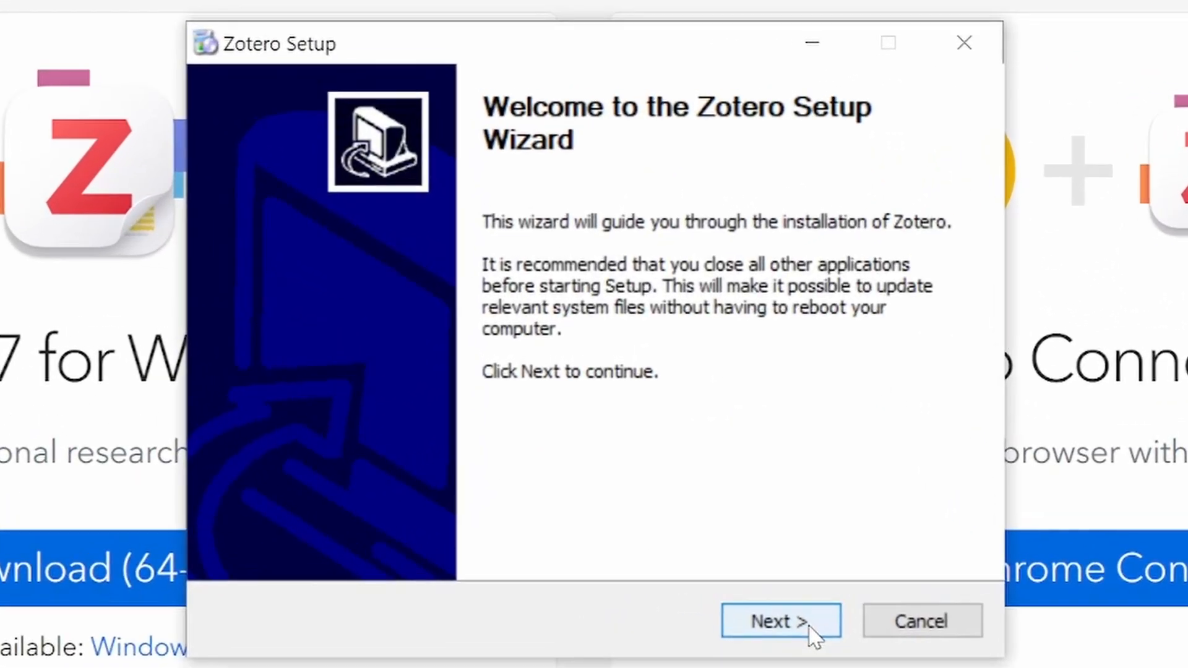
pyautogui.click(692, 481)
pyautogui.click(692, 481)
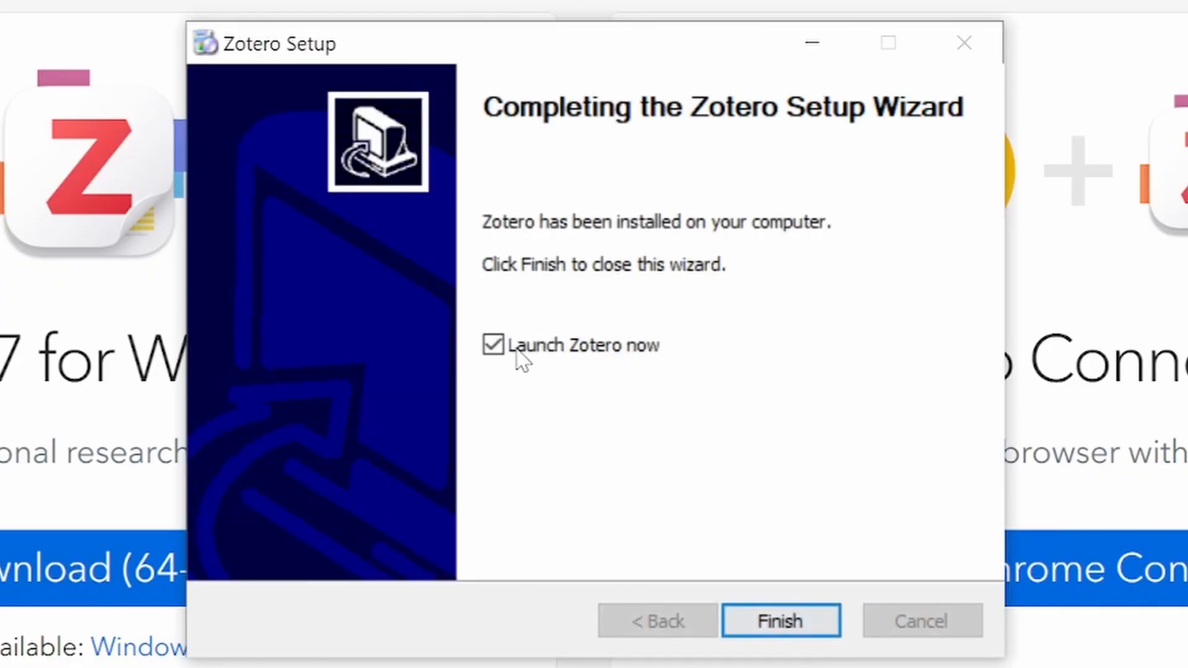
pyautogui.click(792, 625)
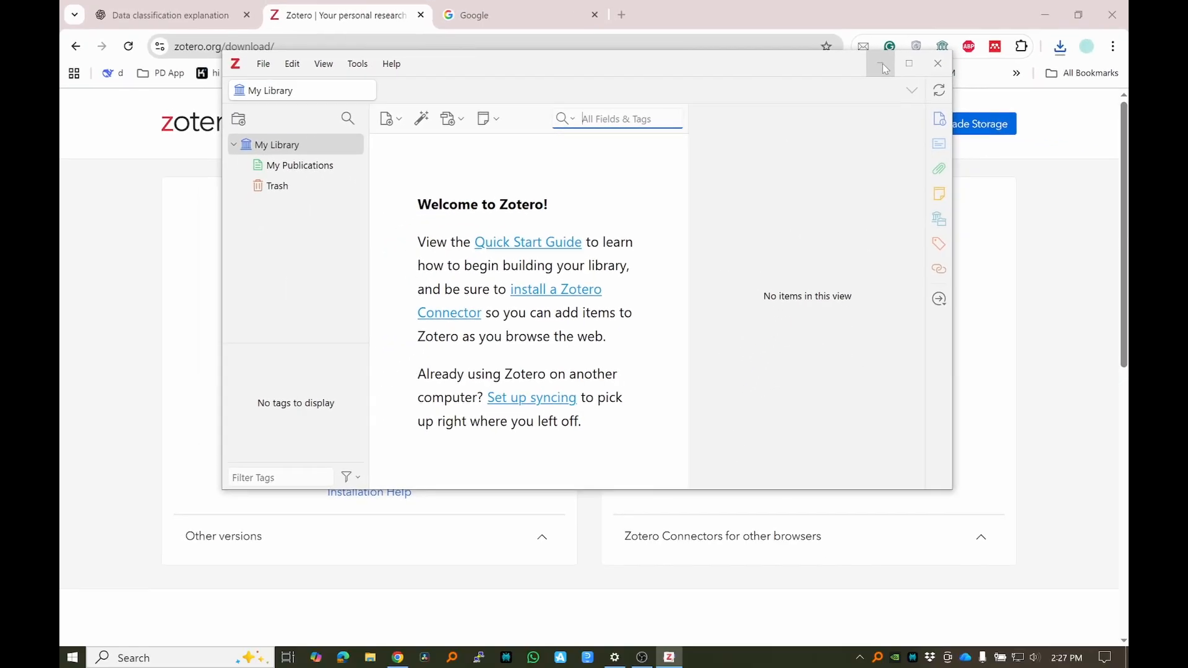
pyautogui.click(881, 64)
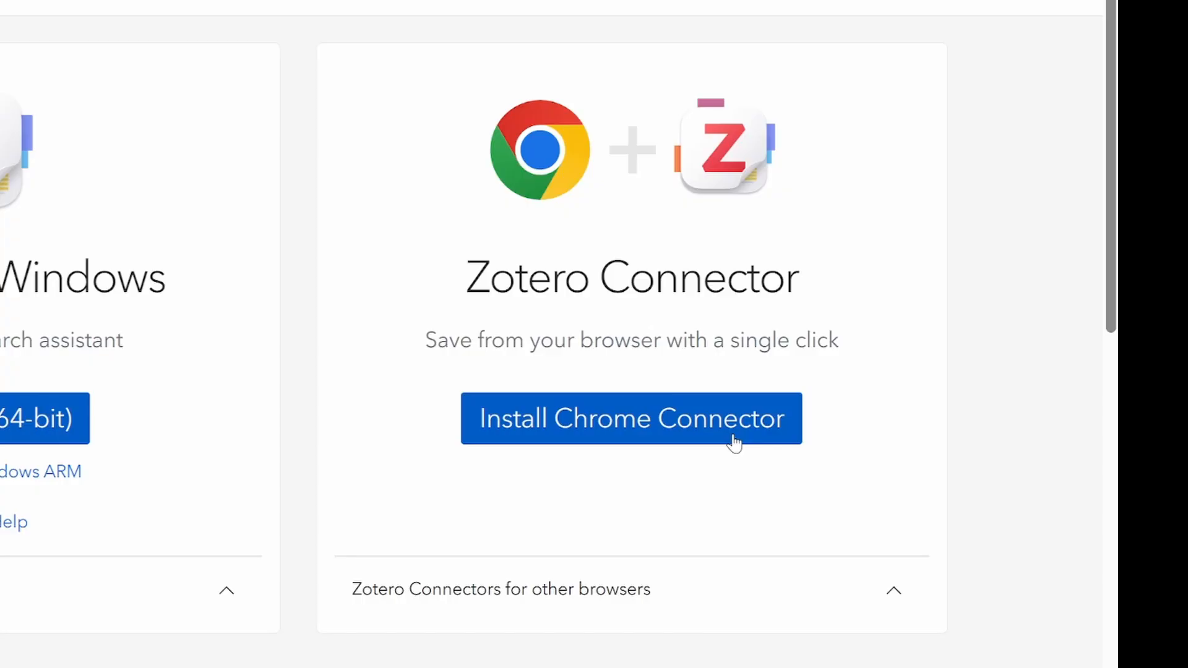
# Step: Install the Zotero Connector extension in Chrome from the Zotero download page, after checking the connectors for other browsers
pyautogui.click(677, 584)
pyautogui.scroll(-5, 666, 561)
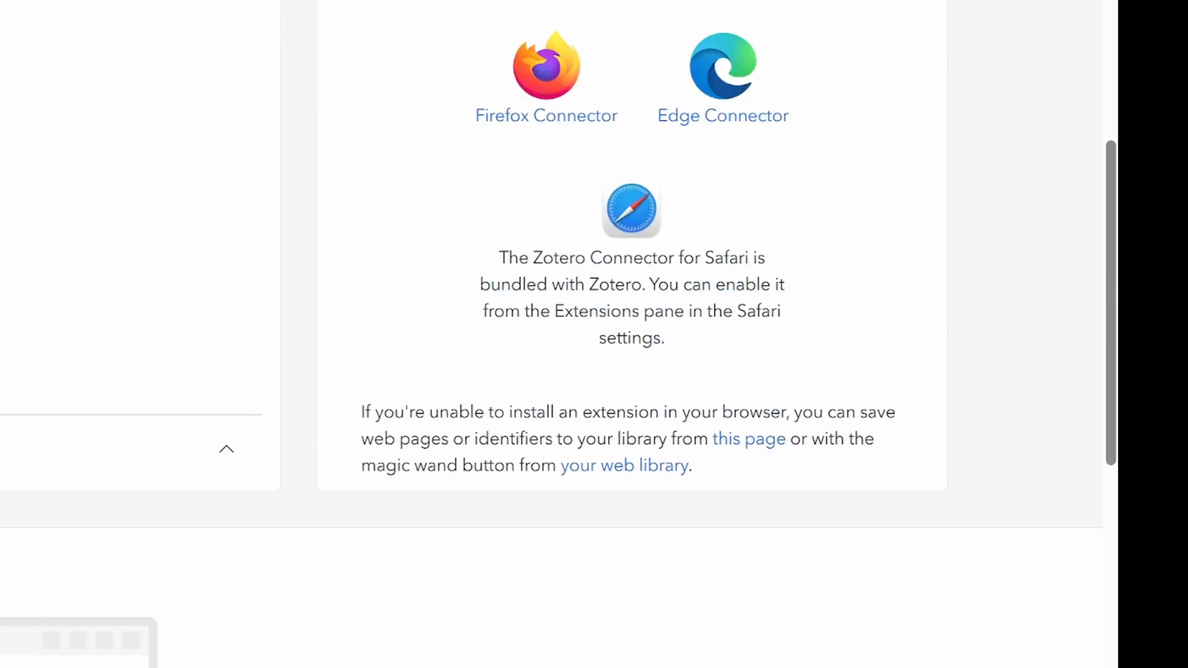
pyautogui.scroll(6, 595, 616)
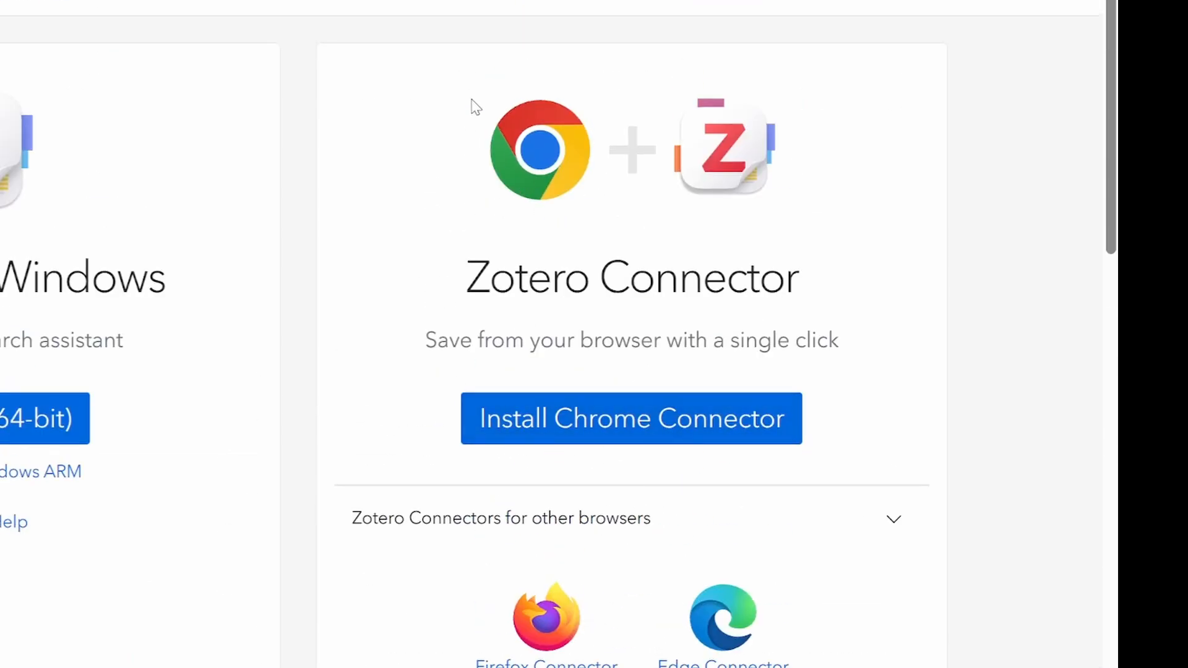
pyautogui.click(609, 423)
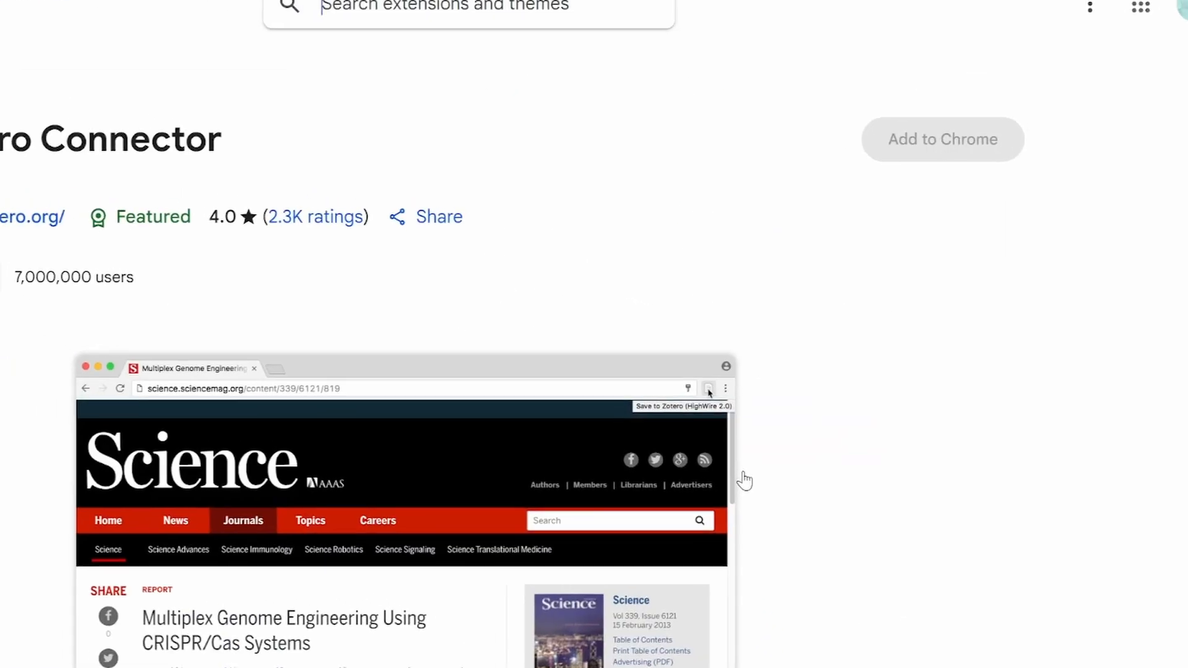
pyautogui.moveTo(125, 224); pyautogui.dragTo(412, 217)
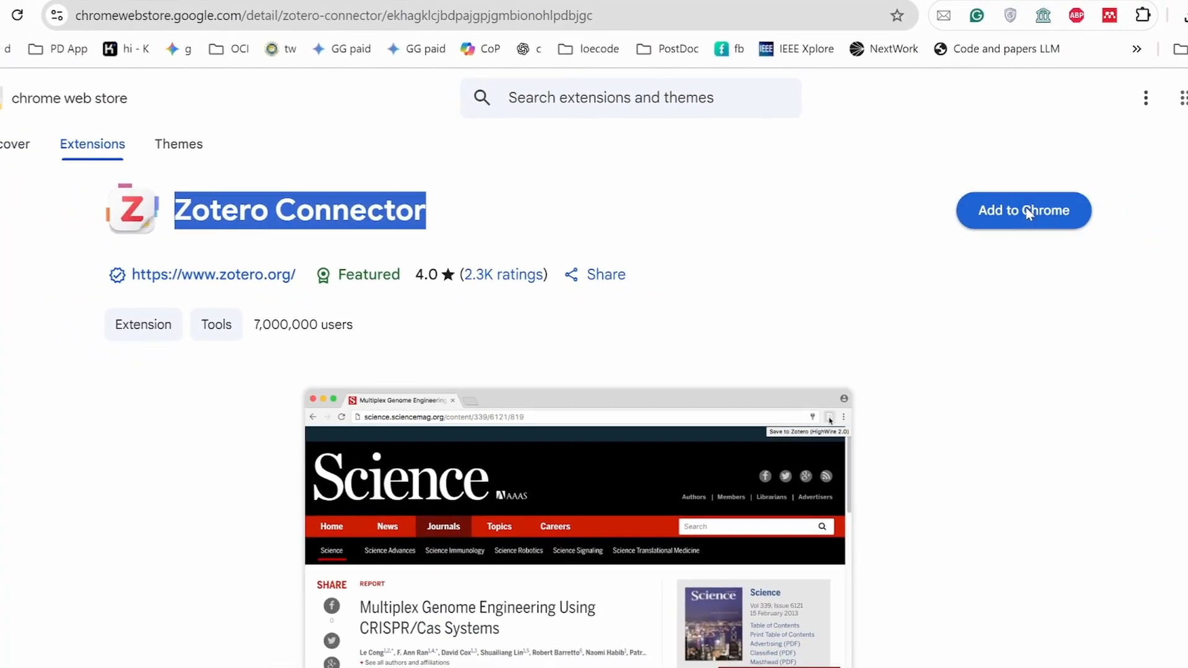
pyautogui.click(1042, 212)
pyautogui.click(667, 188)
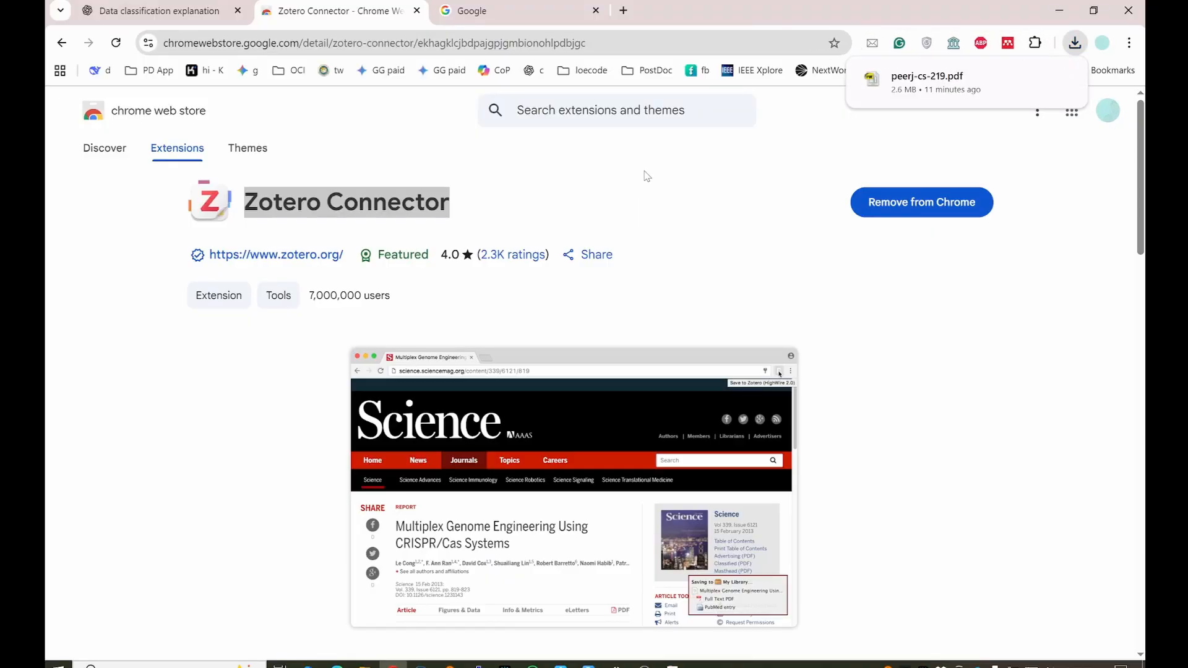
# Step: Pin the Zotero Connector extension to the browser toolbar
pyautogui.click(1035, 43)
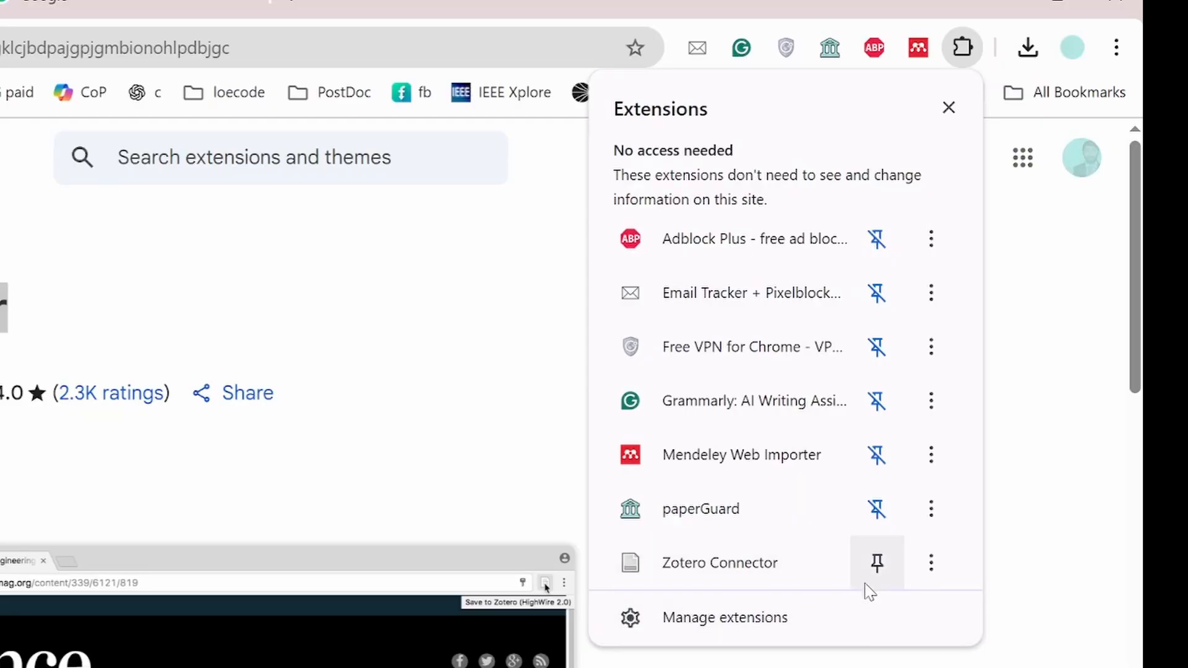
pyautogui.click(876, 566)
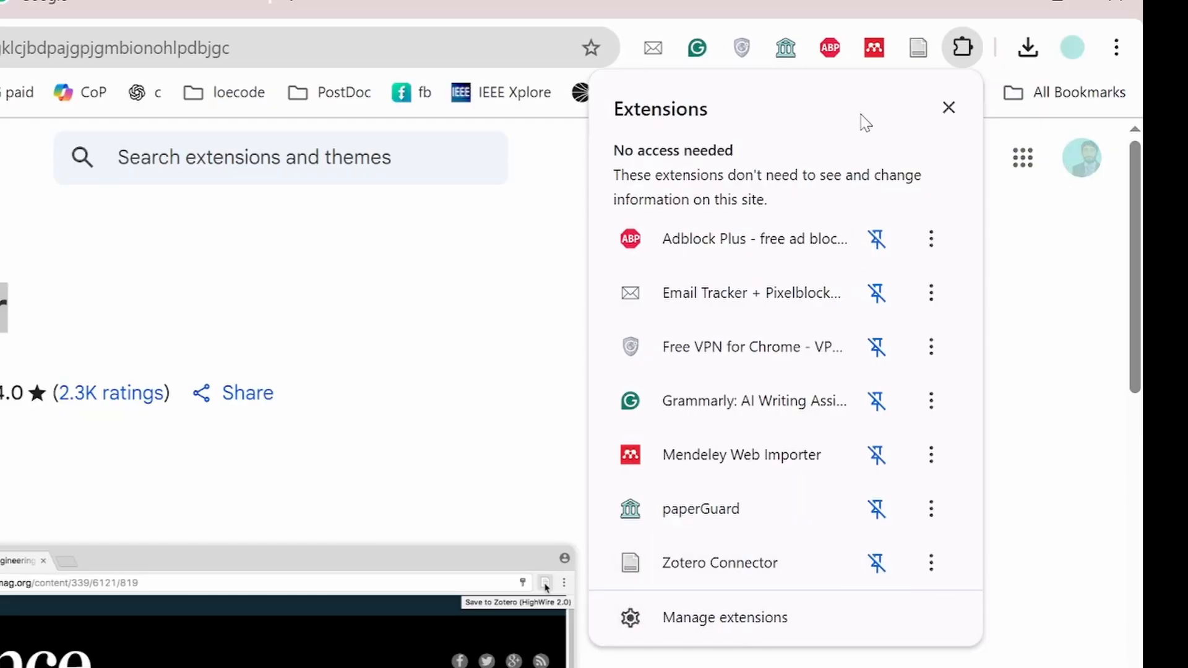
pyautogui.click(533, 309)
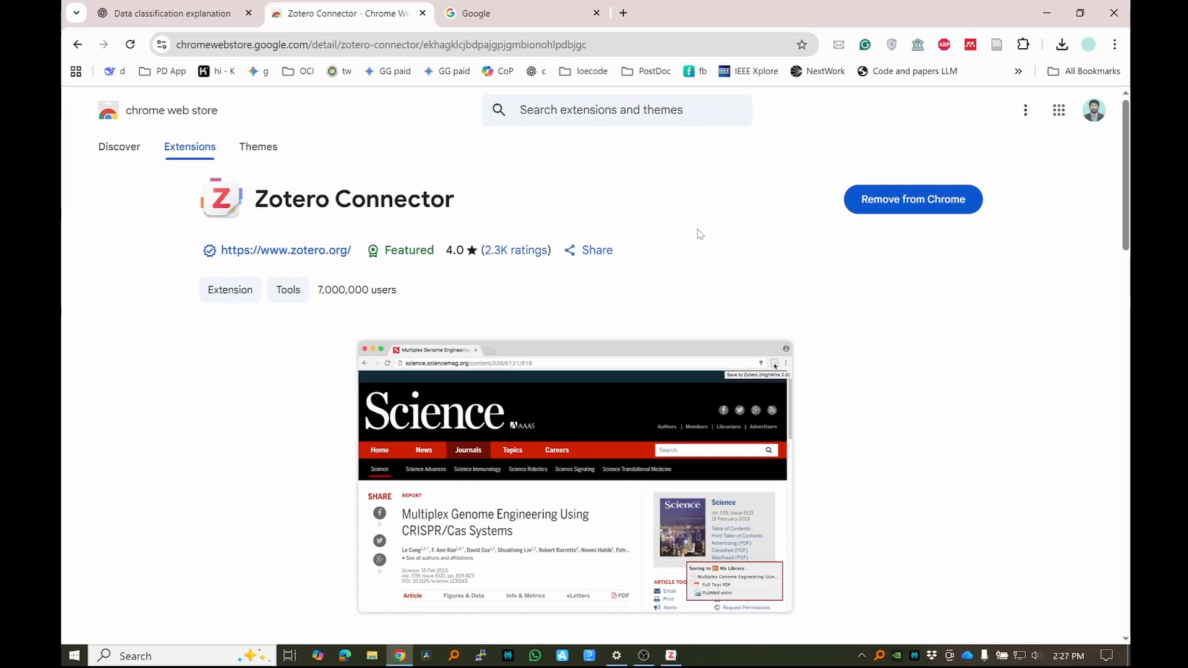
# Step: Launch Word and create a blank document
pyautogui.press('super')
pyautogui.write('word')
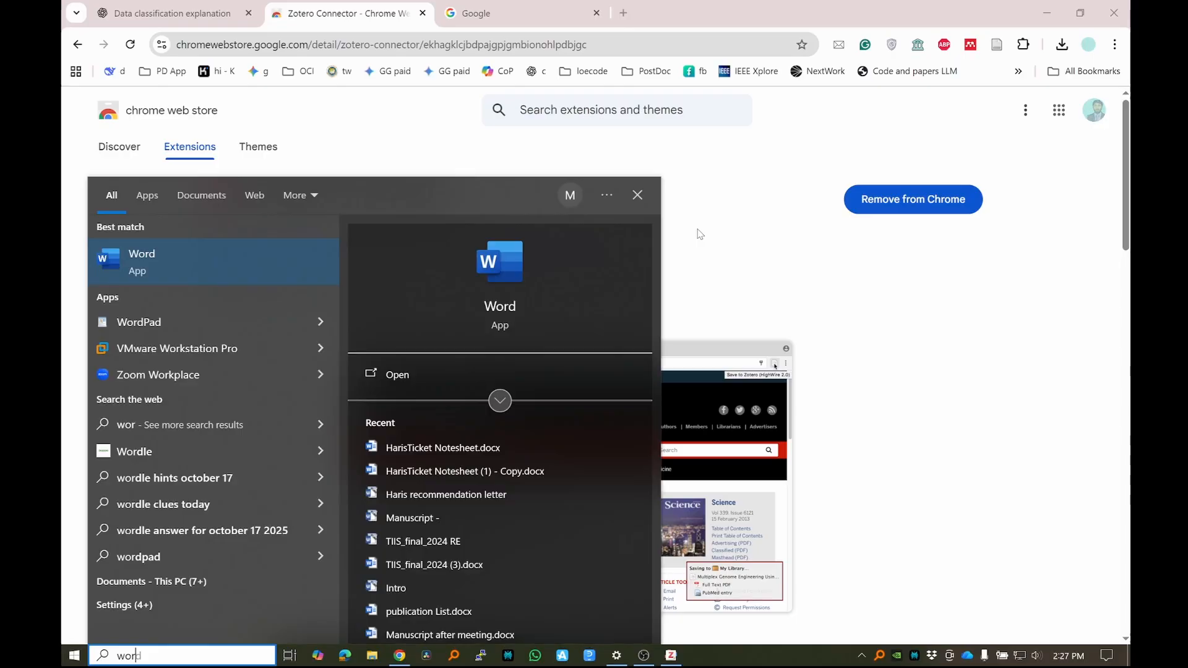
pyautogui.press('Return')
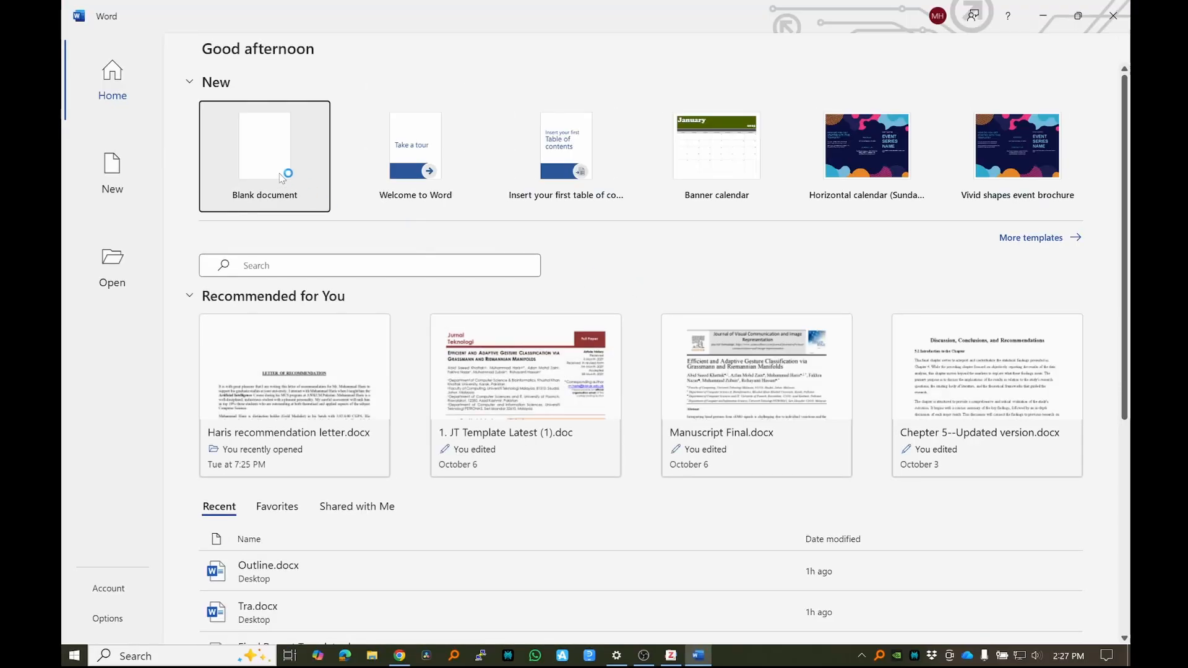
pyautogui.click(286, 176)
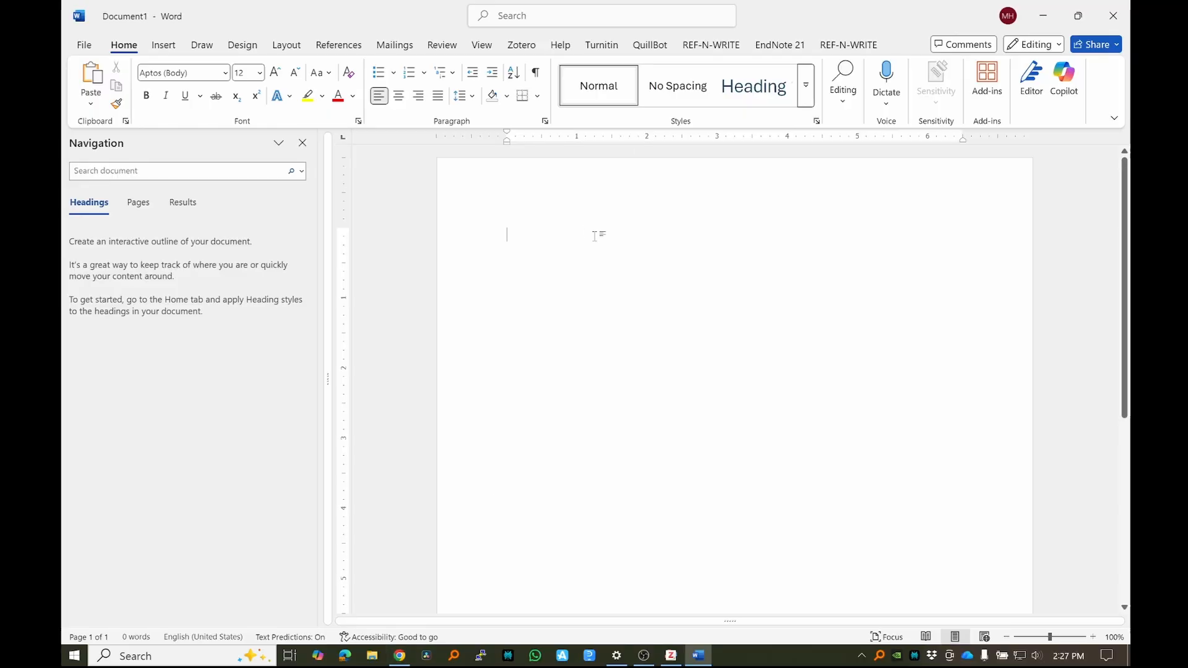
# Step: Switch to Chrome, open Google Scholar in a new tab and search for "peerj computer science"
pyautogui.click(400, 656)
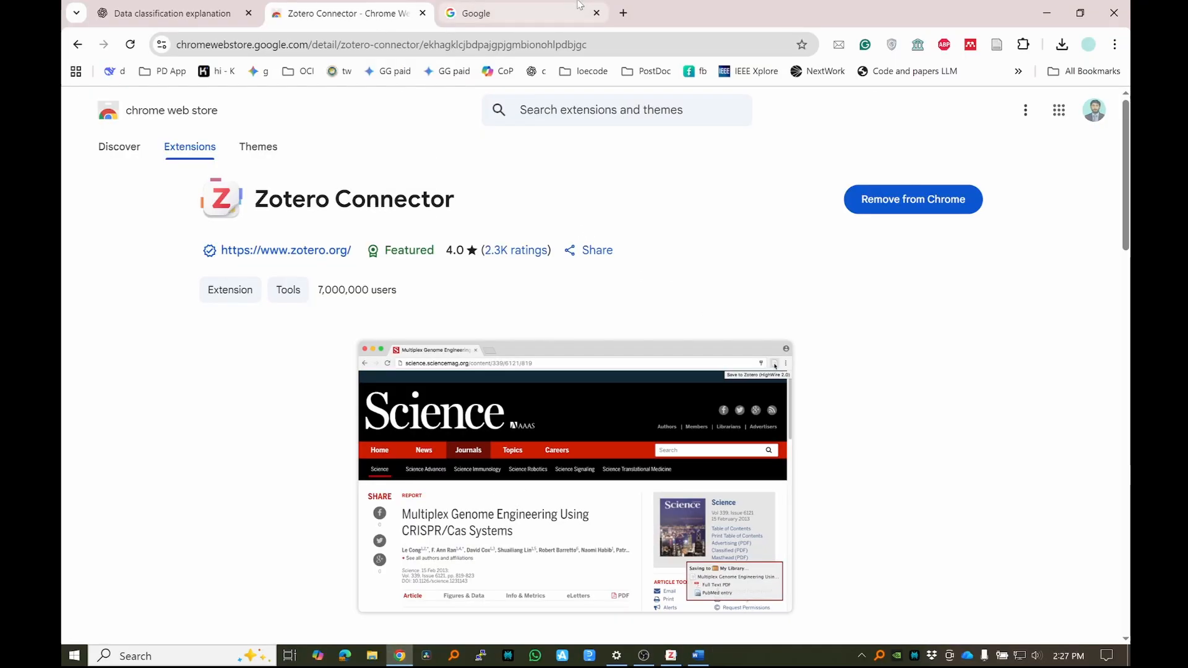
pyautogui.click(623, 12)
pyautogui.write('sc')
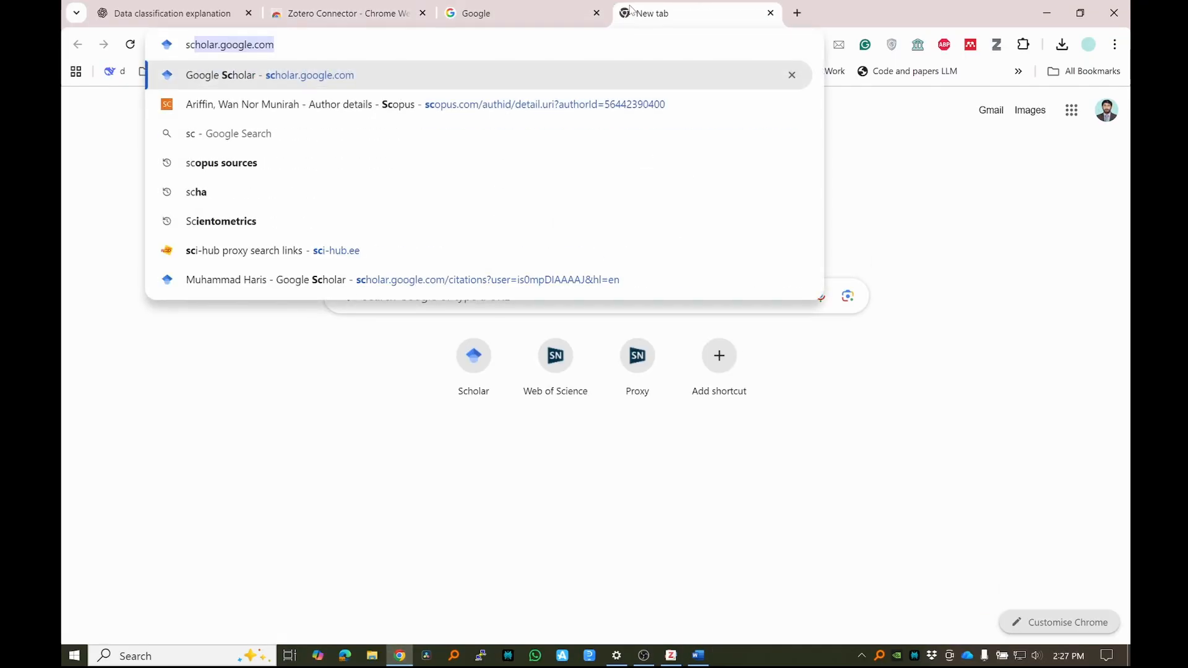
pyautogui.press('Return')
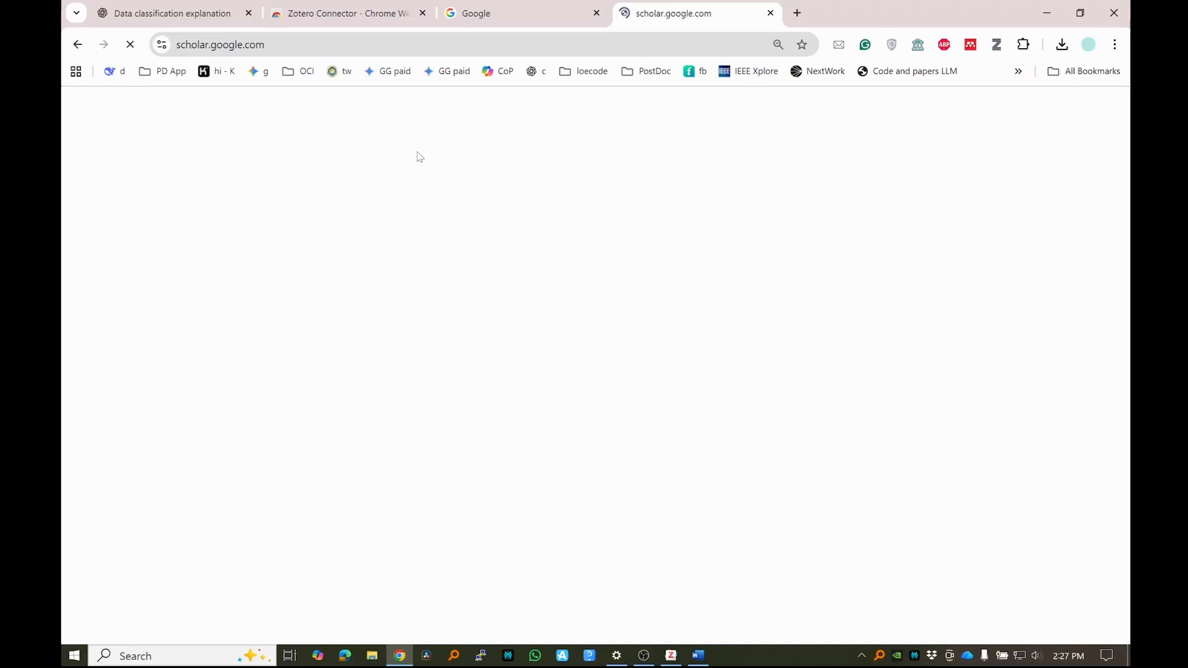
pyautogui.write('peerj c')
pyautogui.click(442, 246)
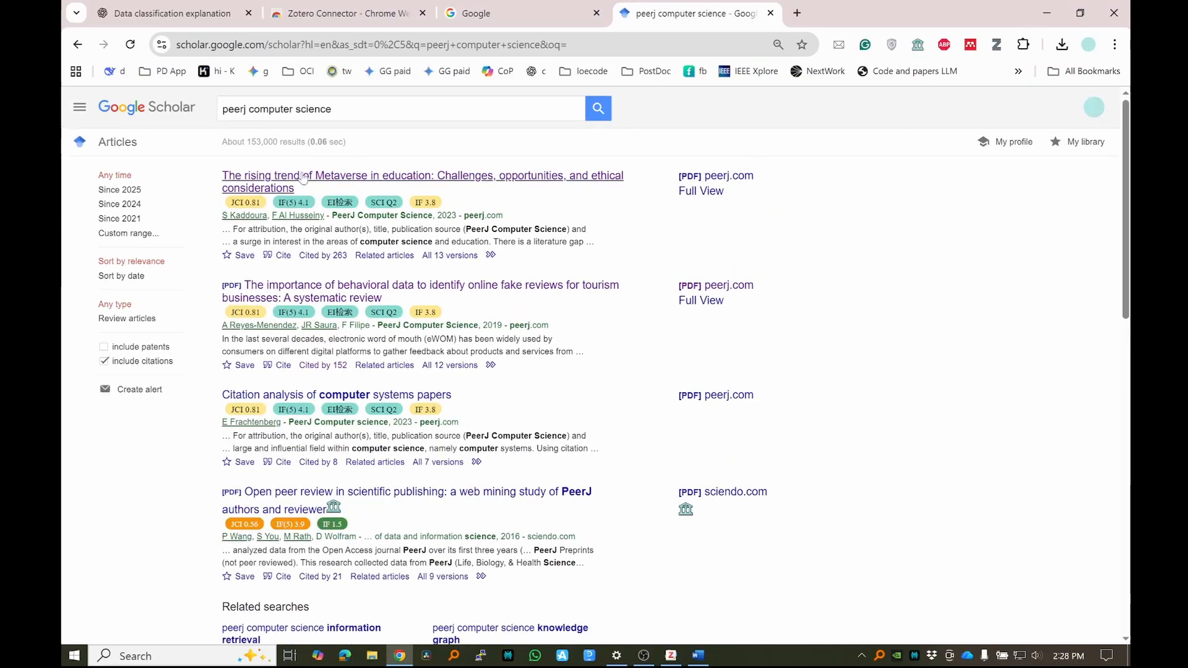
# Step: Open the article "The rising trend of Metaverse in education" in a new tab and dismiss the Zotero Connector welcome message
pyautogui.middleClick(306, 180)
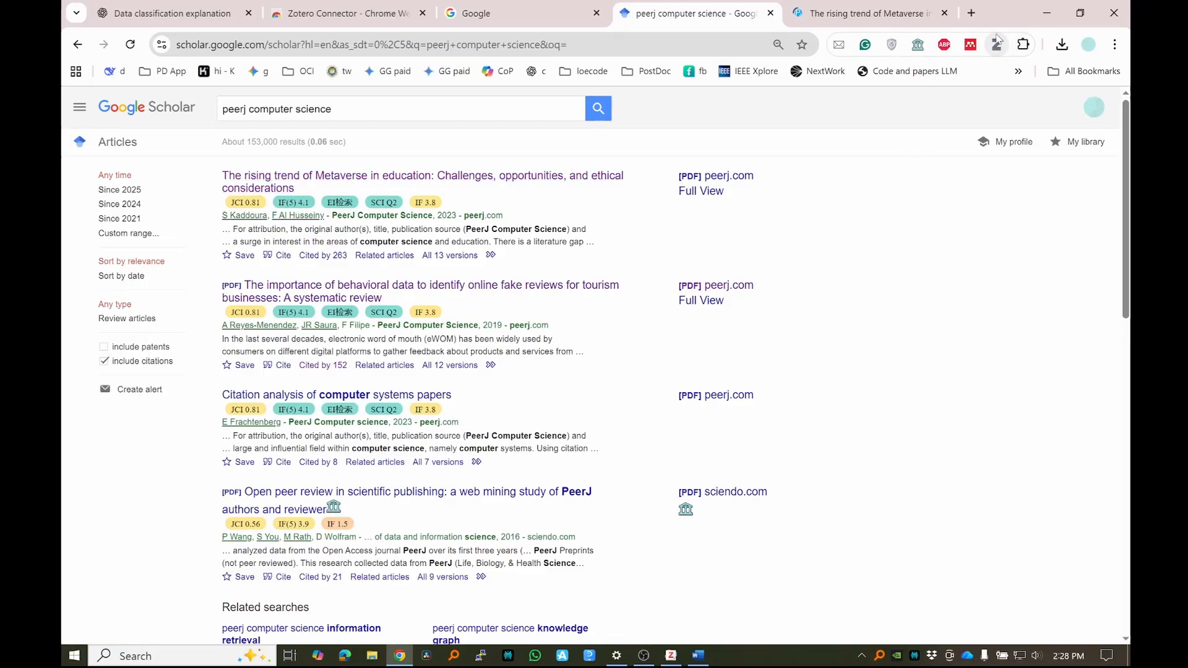
pyautogui.click(877, 19)
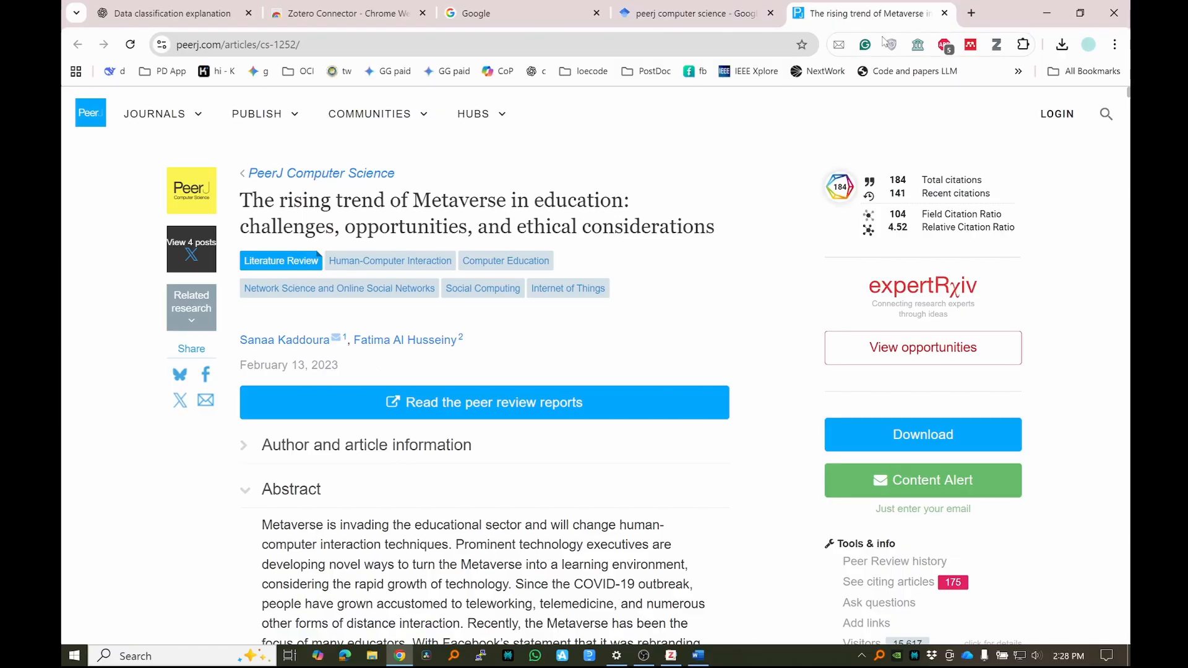
pyautogui.click(997, 47)
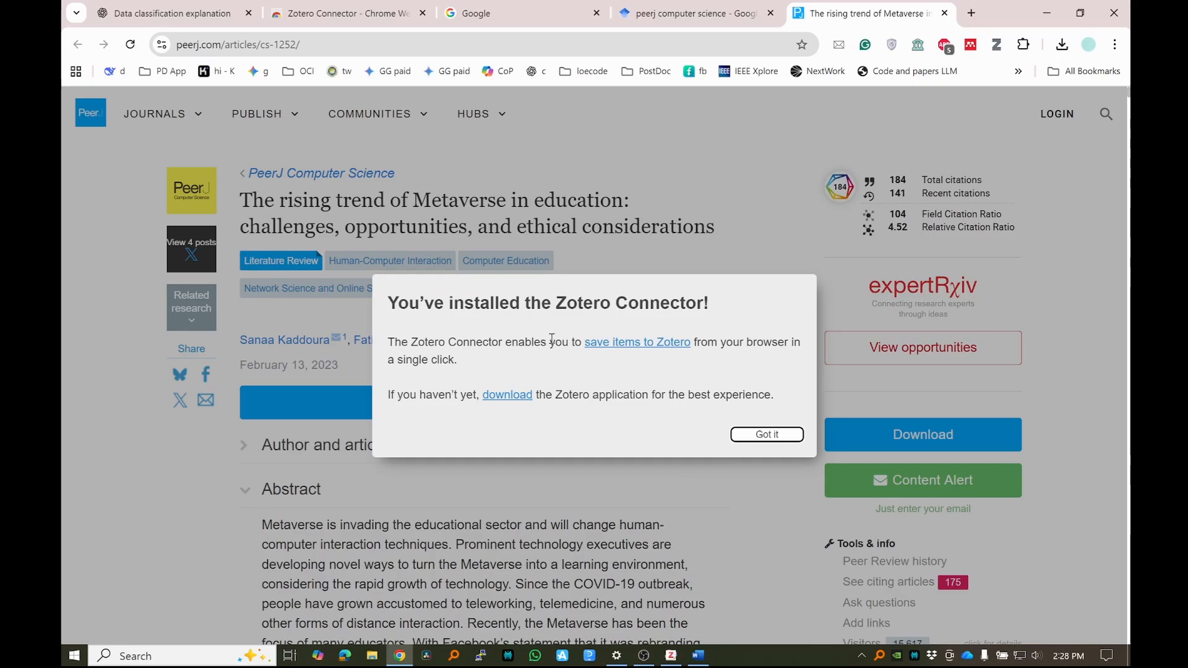
pyautogui.moveTo(439, 298); pyautogui.dragTo(705, 303)
pyautogui.click(768, 435)
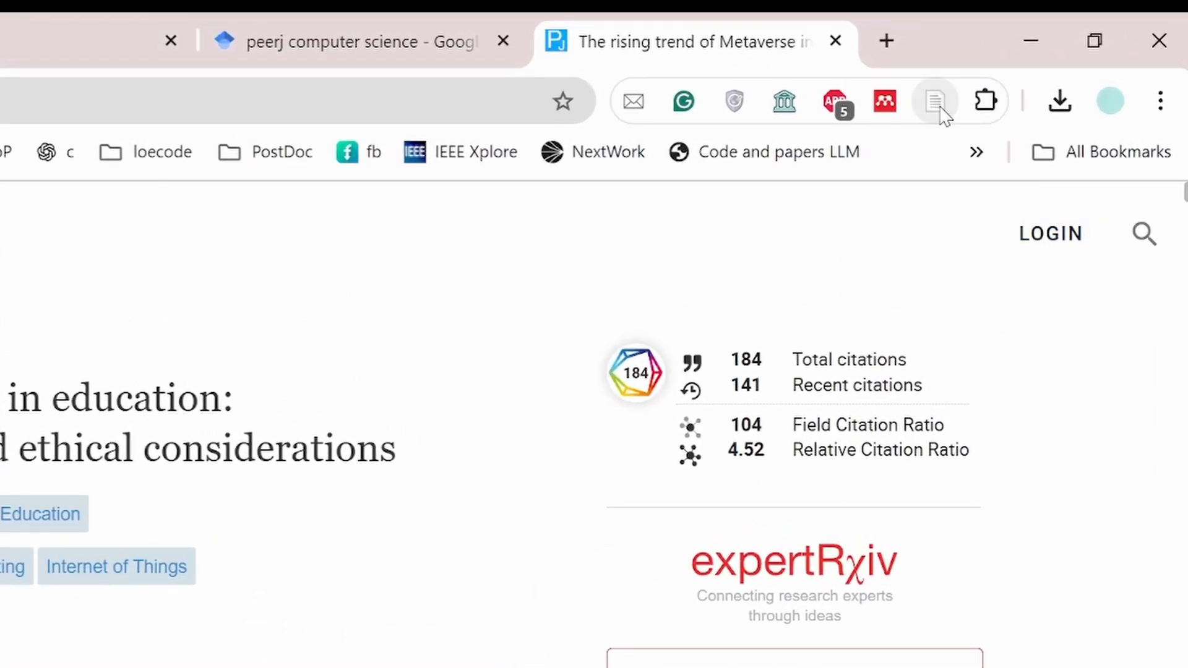
# Step: Save the Metaverse in education article and its full-text PDF to My Library with the Zotero Connector
pyautogui.click(383, 28)
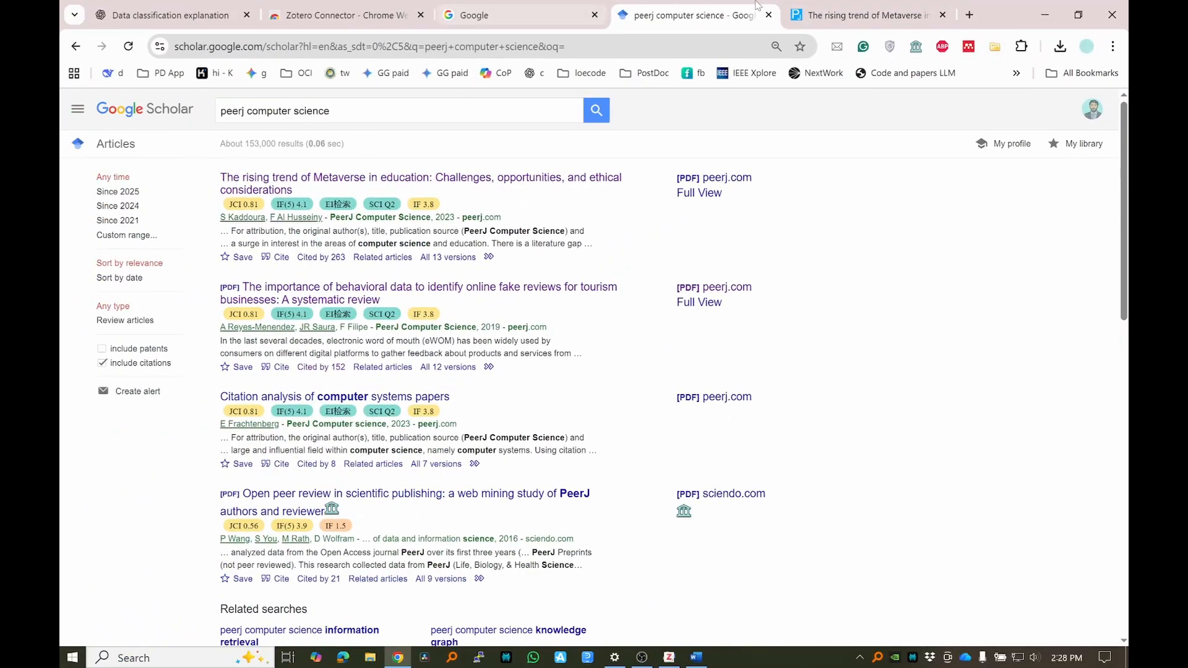
pyautogui.click(821, 17)
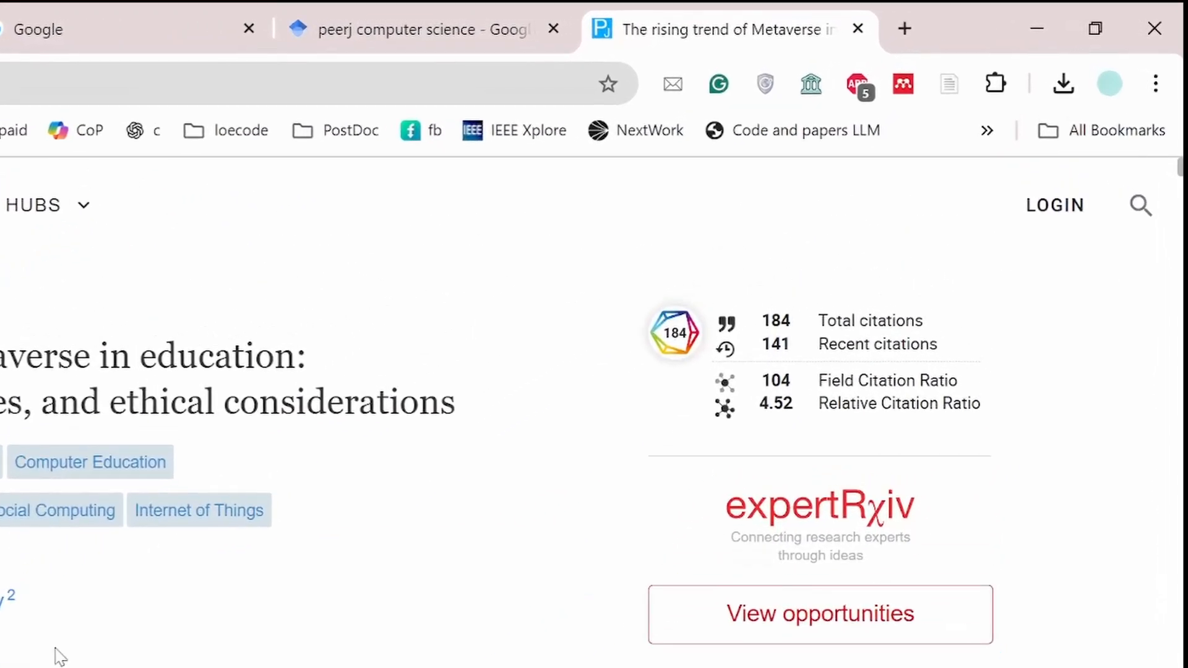
pyautogui.click(948, 85)
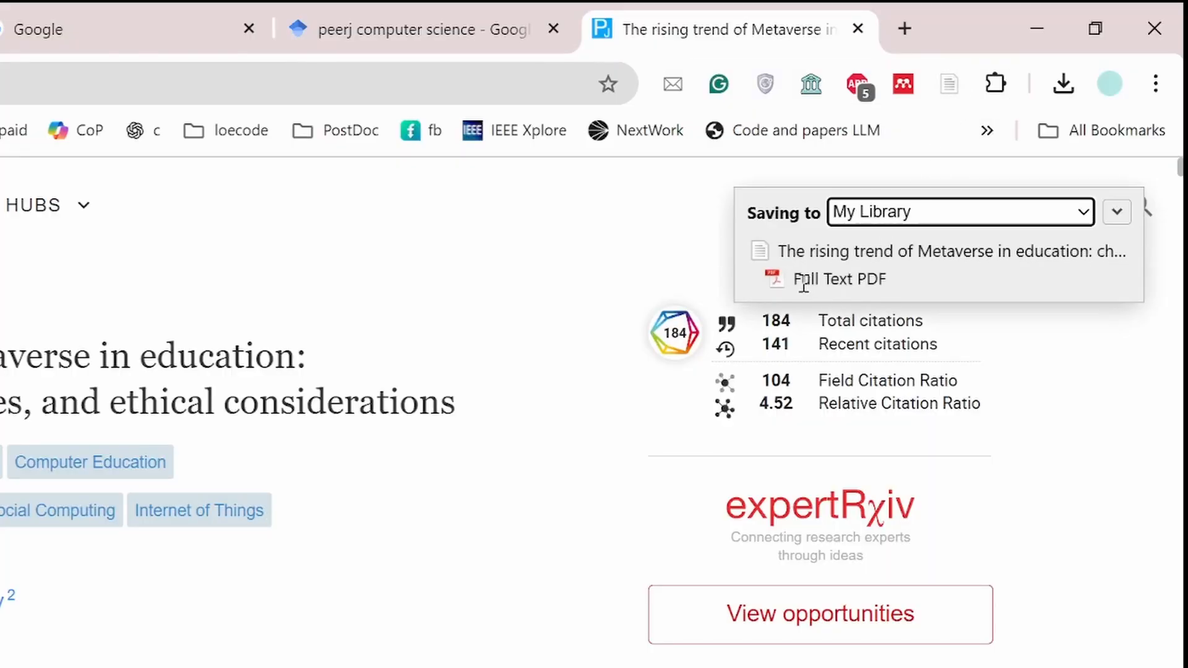
pyautogui.moveTo(778, 247); pyautogui.dragTo(1090, 243)
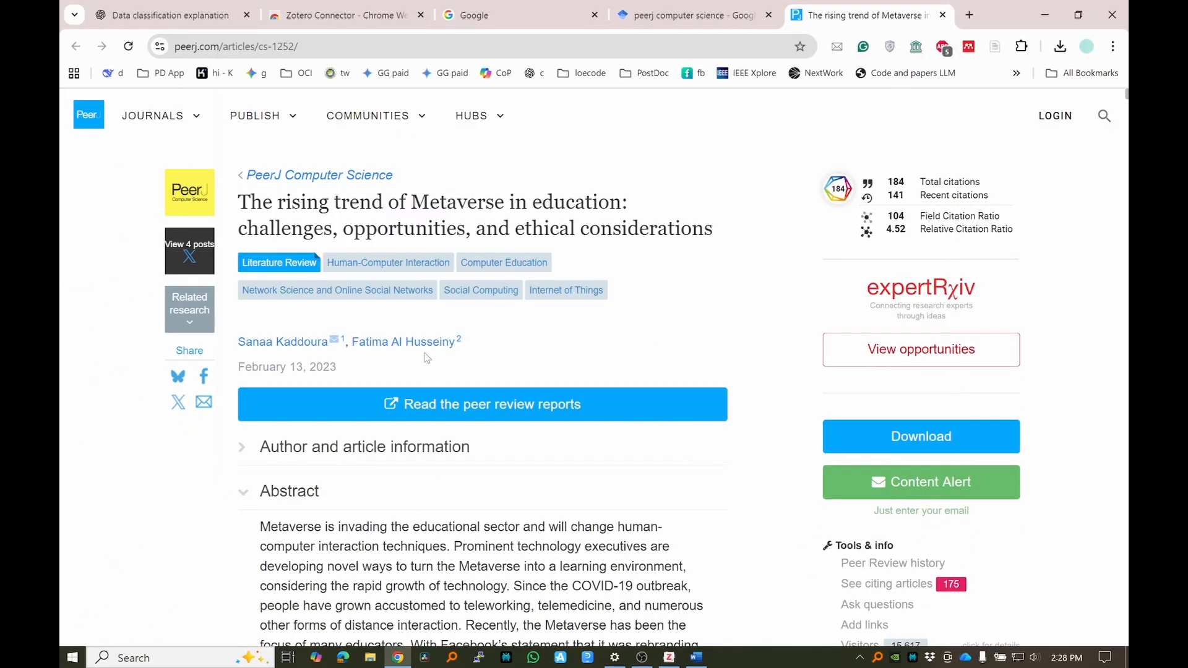
# Step: Look through the article page and check the saved article's entry in the Zotero library
pyautogui.scroll(-5, 425, 353)
pyautogui.scroll(5, 423, 352)
pyautogui.scroll(-9, 423, 352)
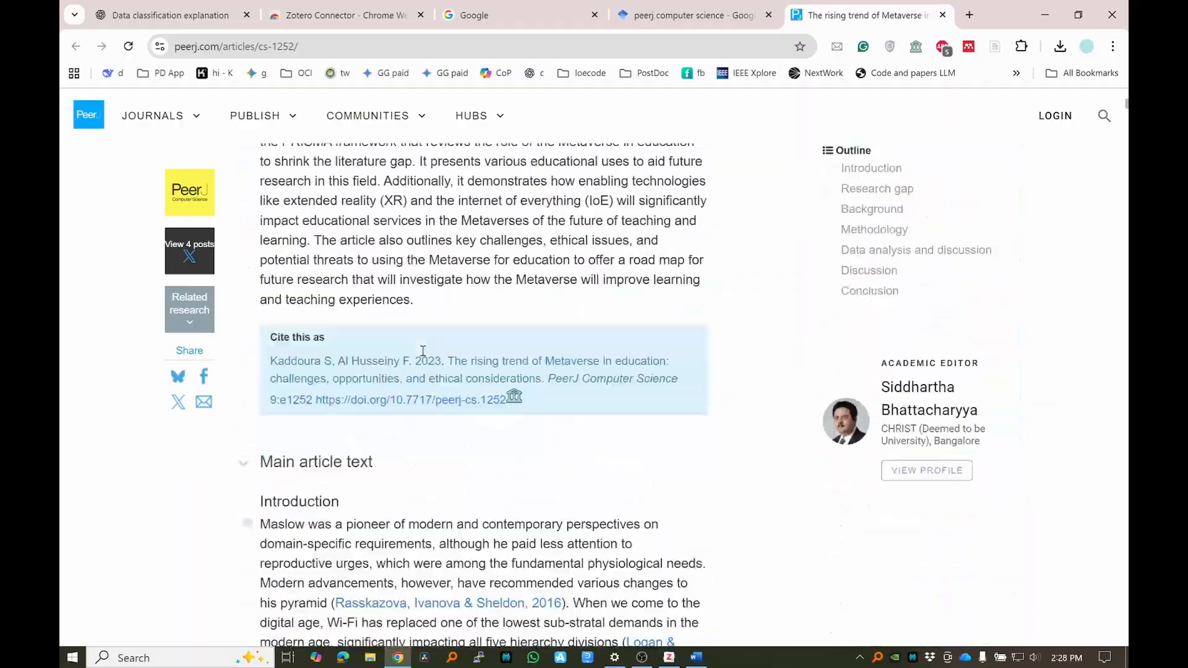
pyautogui.scroll(10, 423, 352)
pyautogui.click(675, 656)
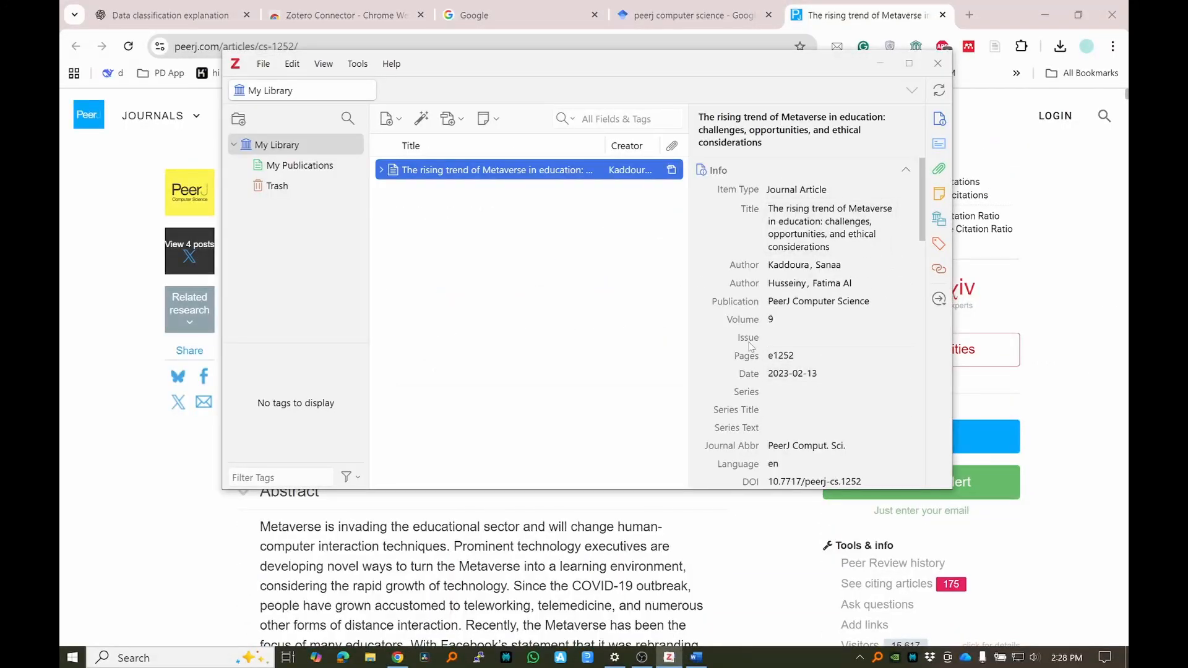
pyautogui.click(657, 641)
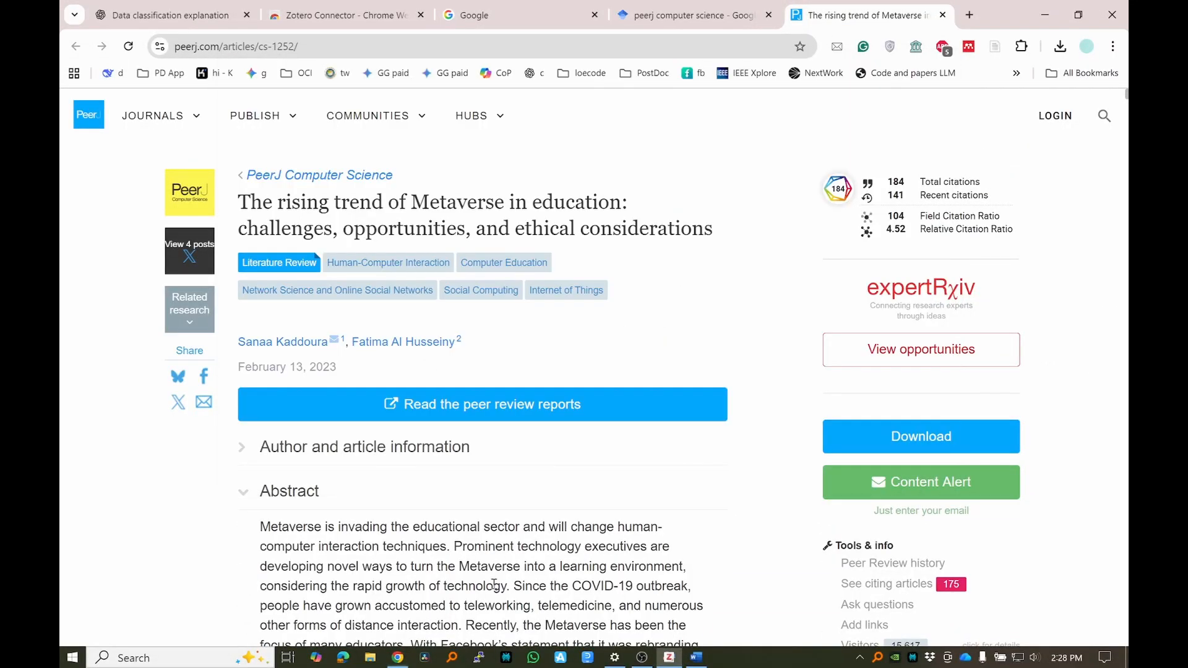
# Step: Copy the abstract from its beginning through "research in this field." and paste it into the blank Word document
pyautogui.scroll(-3, 497, 525)
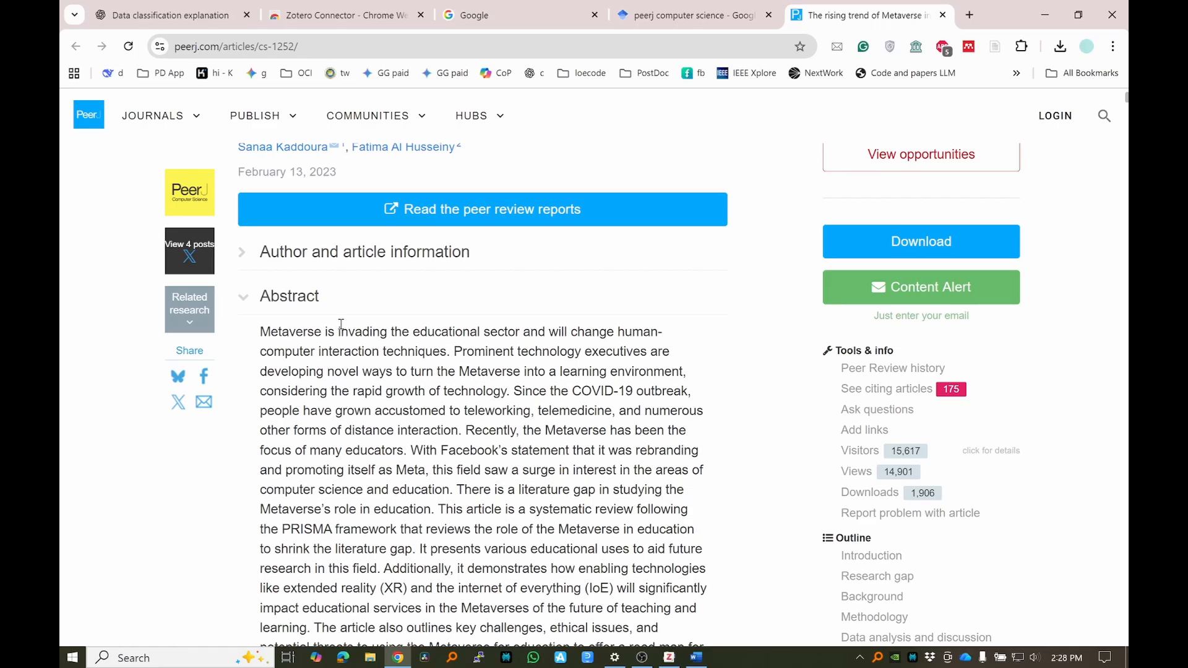
pyautogui.moveTo(264, 333); pyautogui.dragTo(381, 568)
pyautogui.hotkey('ctrl', 'c')
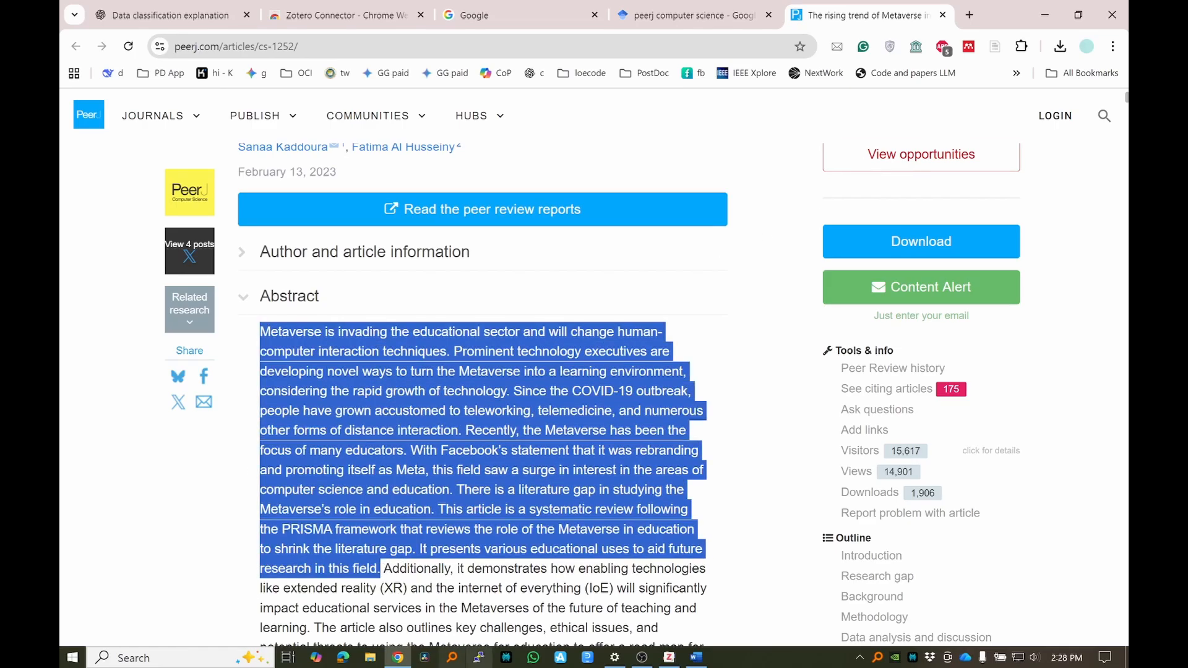
pyautogui.click(696, 657)
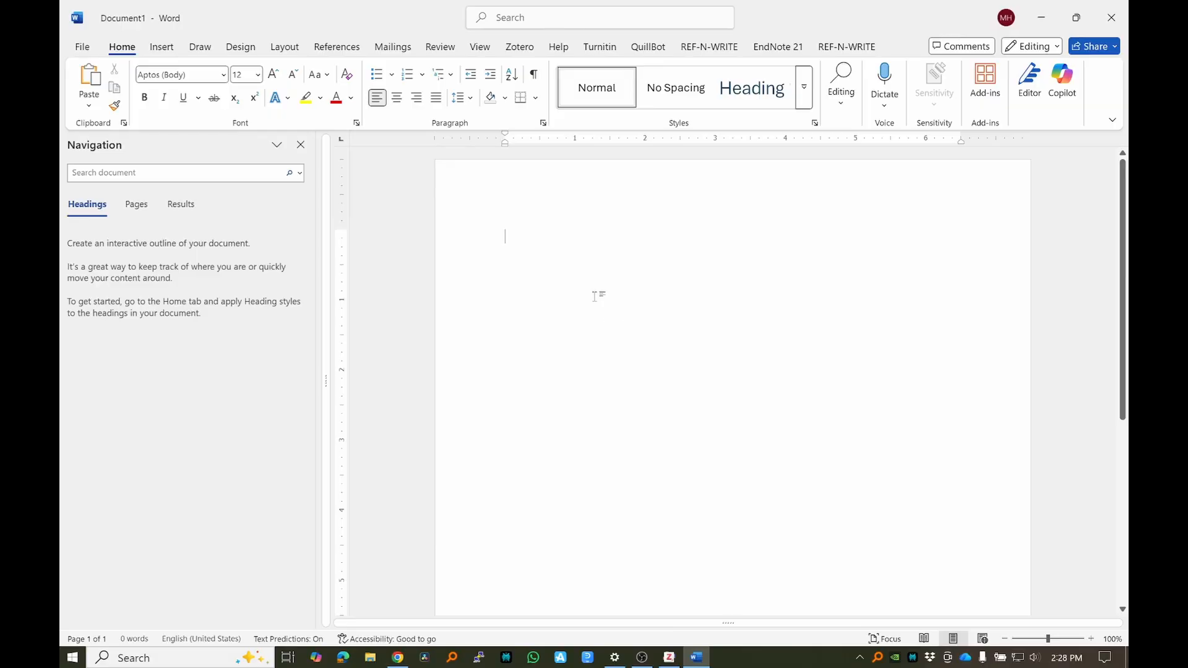
pyautogui.hotkey('ctrl', 'v')
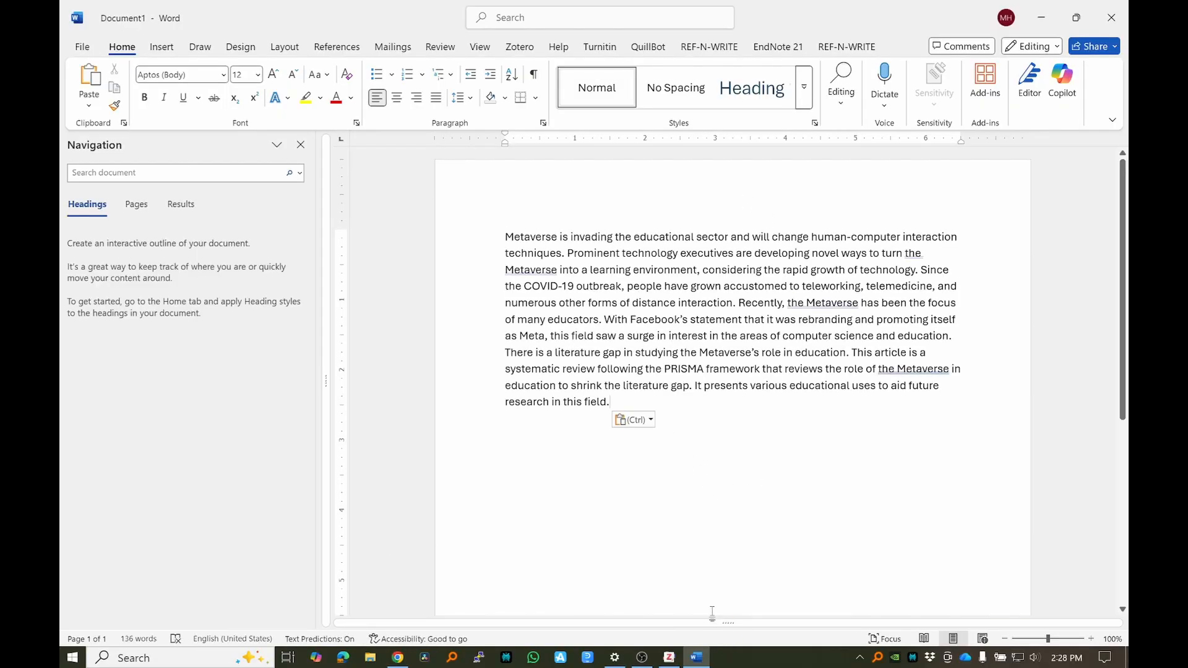
pyautogui.click(669, 657)
pyautogui.click(789, 585)
pyautogui.moveTo(667, 411); pyautogui.dragTo(487, 213)
pyautogui.click(710, 519)
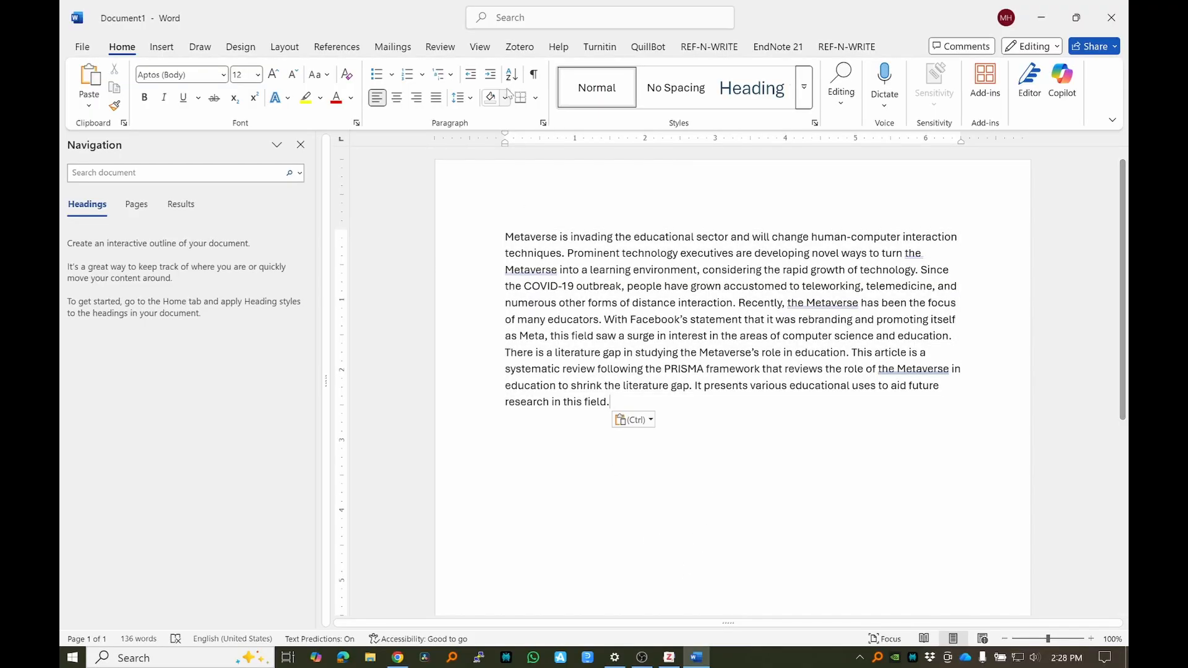
# Step: Start a Zotero citation before the final period of the pasted abstract and set the document's citation style to IEEE
pyautogui.click(520, 48)
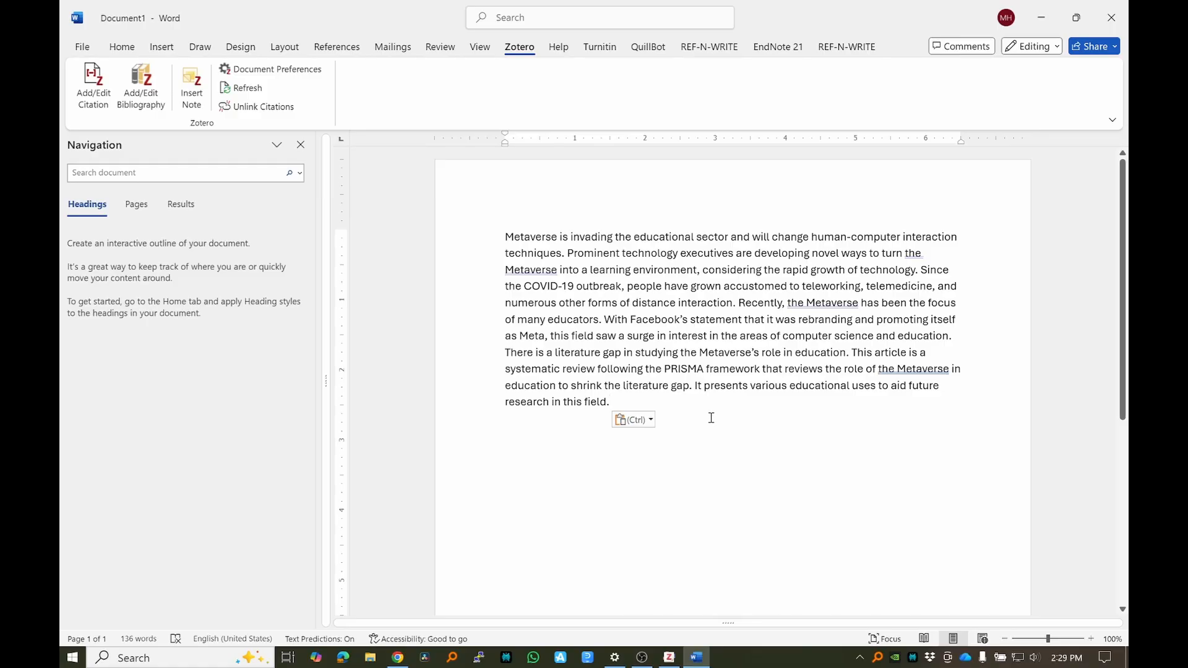
pyautogui.press('Return')
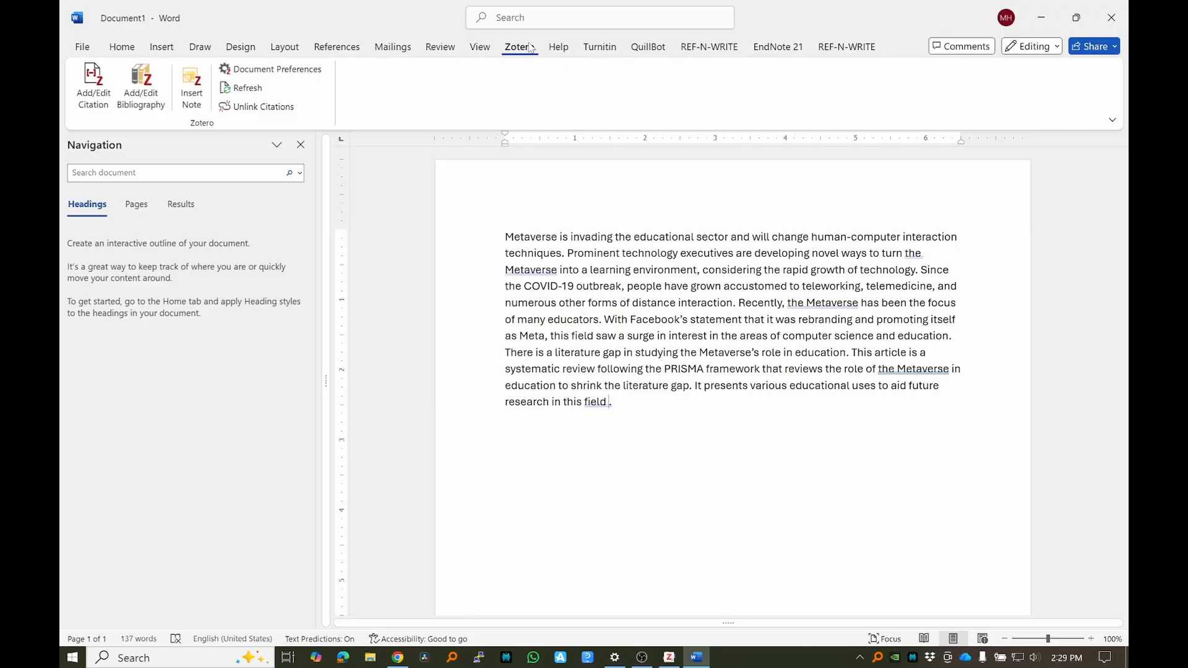
pyautogui.click(93, 82)
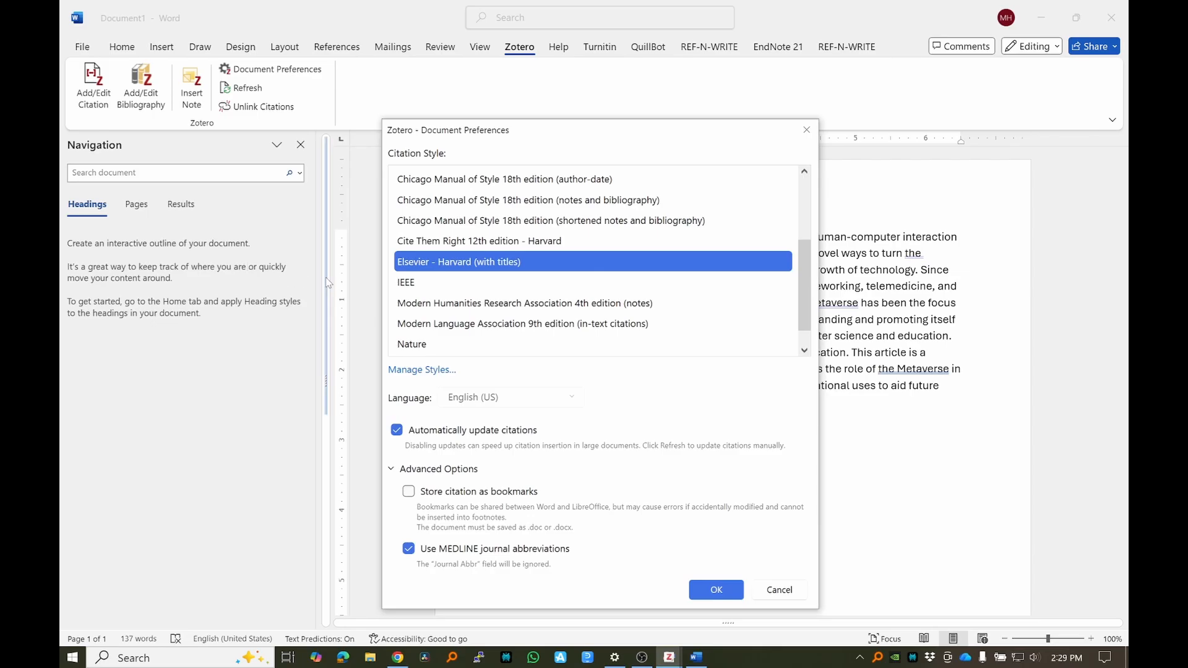
pyautogui.click(419, 283)
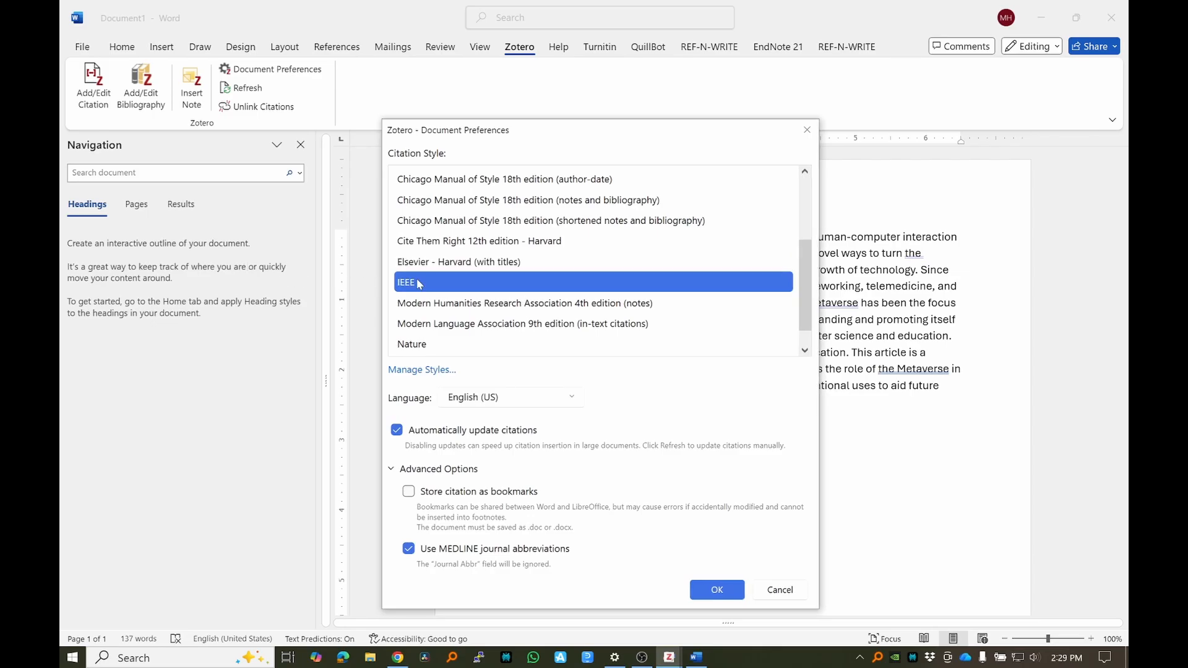
pyautogui.click(438, 270)
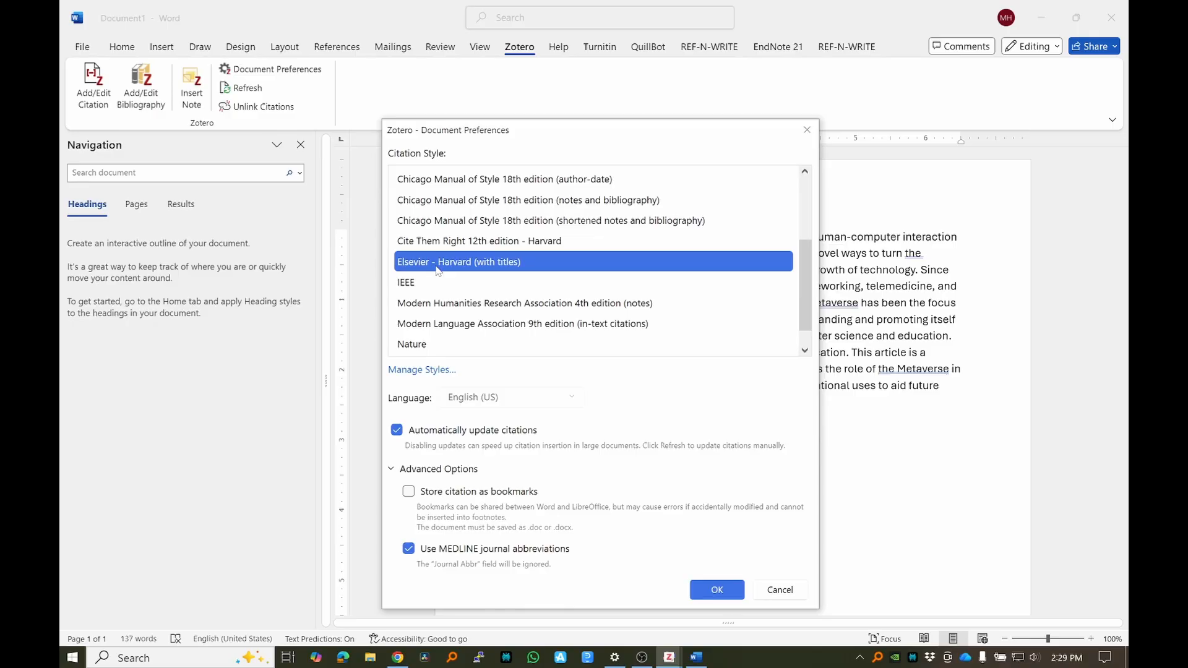
pyautogui.click(450, 283)
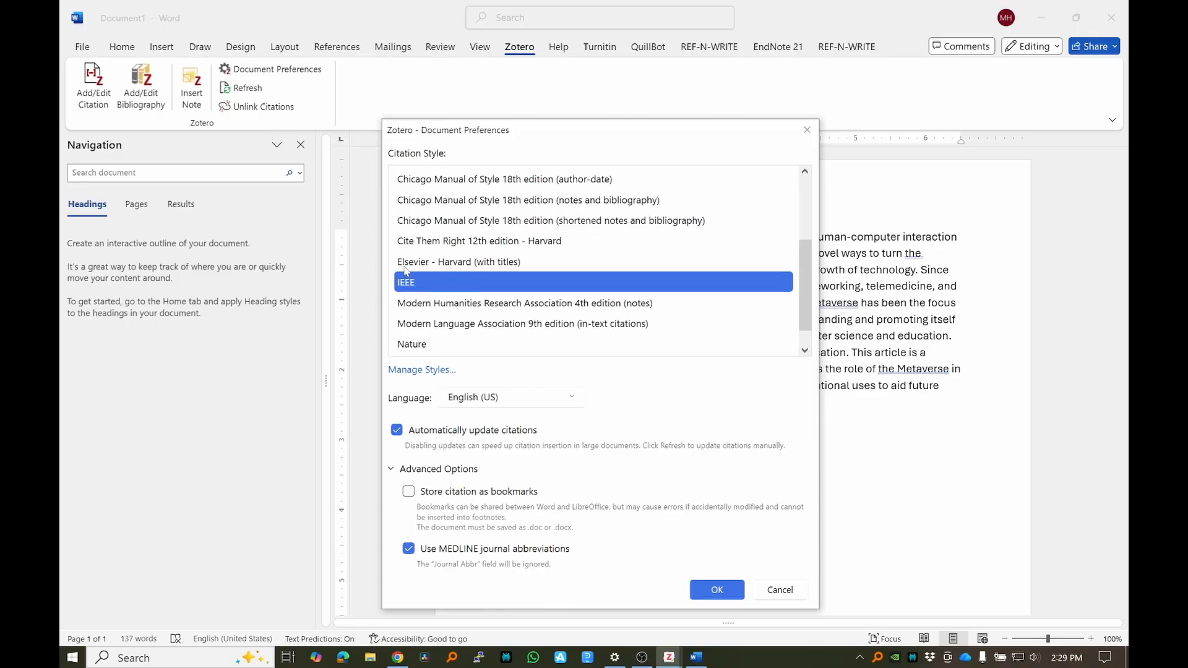
pyautogui.click(699, 591)
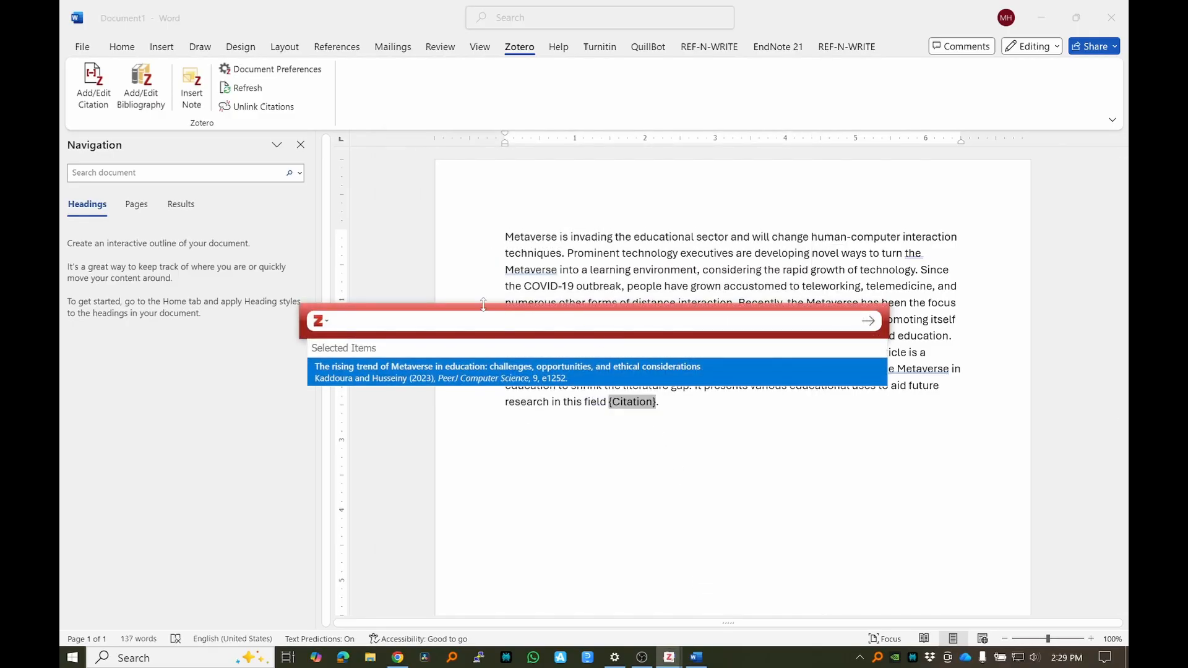
pyautogui.write('Metaverse in education to shrink the literature gap. It presents various educational uses to aid future research in this field.')
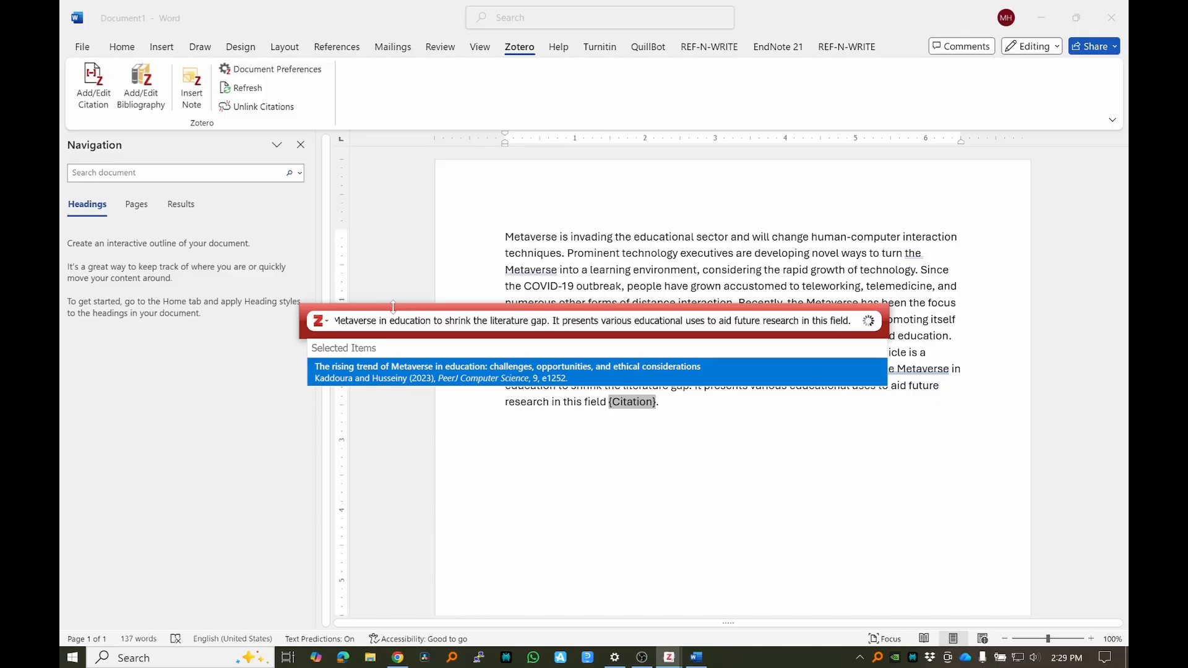
pyautogui.hotkey('ctrl', 'a')
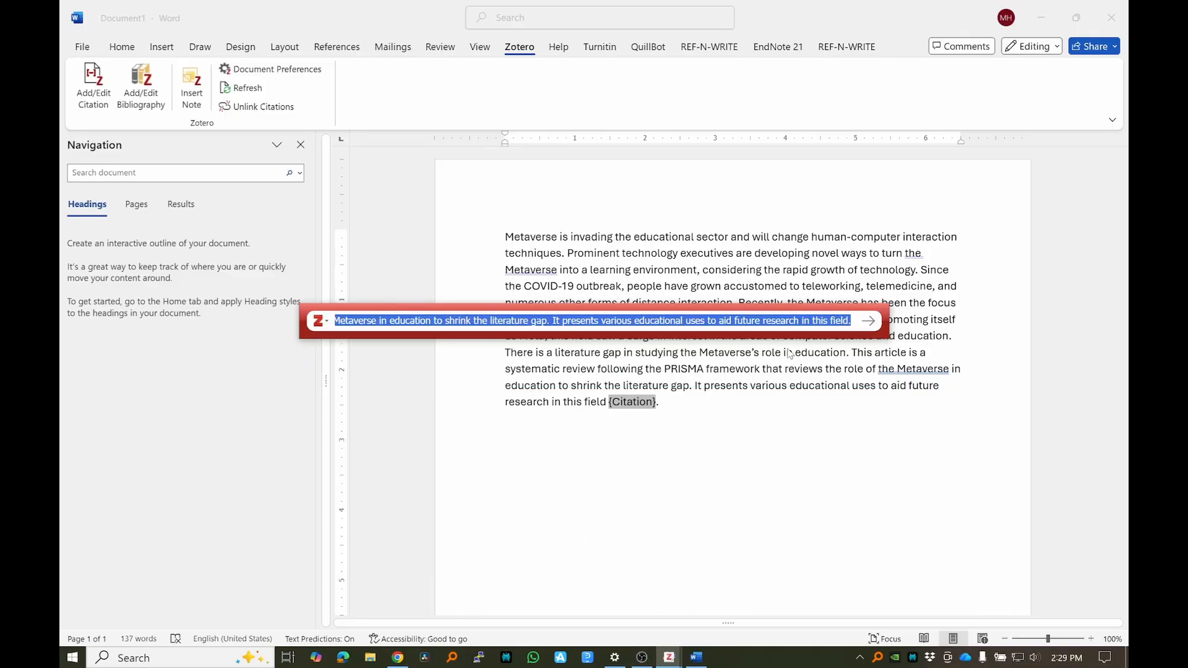
pyautogui.press('BackSpace')
# Step: Switch to the article page in Chrome and copy "The rising trend of Metaverse in" from its title
pyautogui.hotkey('alt', 'Tab')
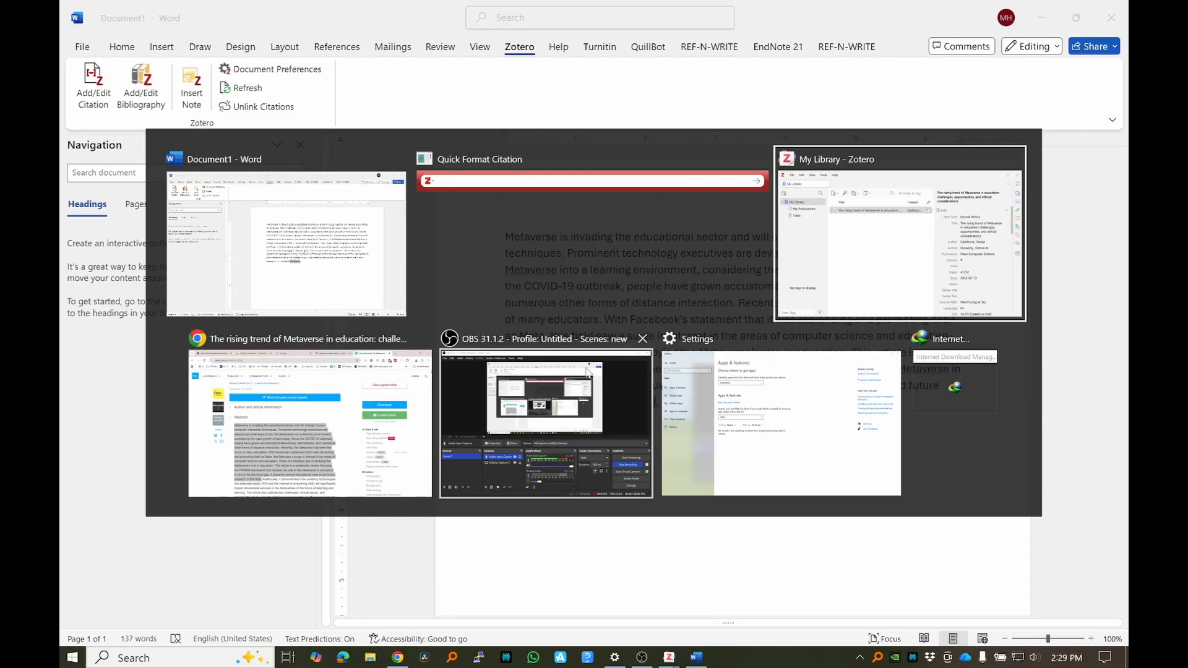
pyautogui.click(392, 383)
pyautogui.click(529, 313)
pyautogui.scroll(3, 529, 314)
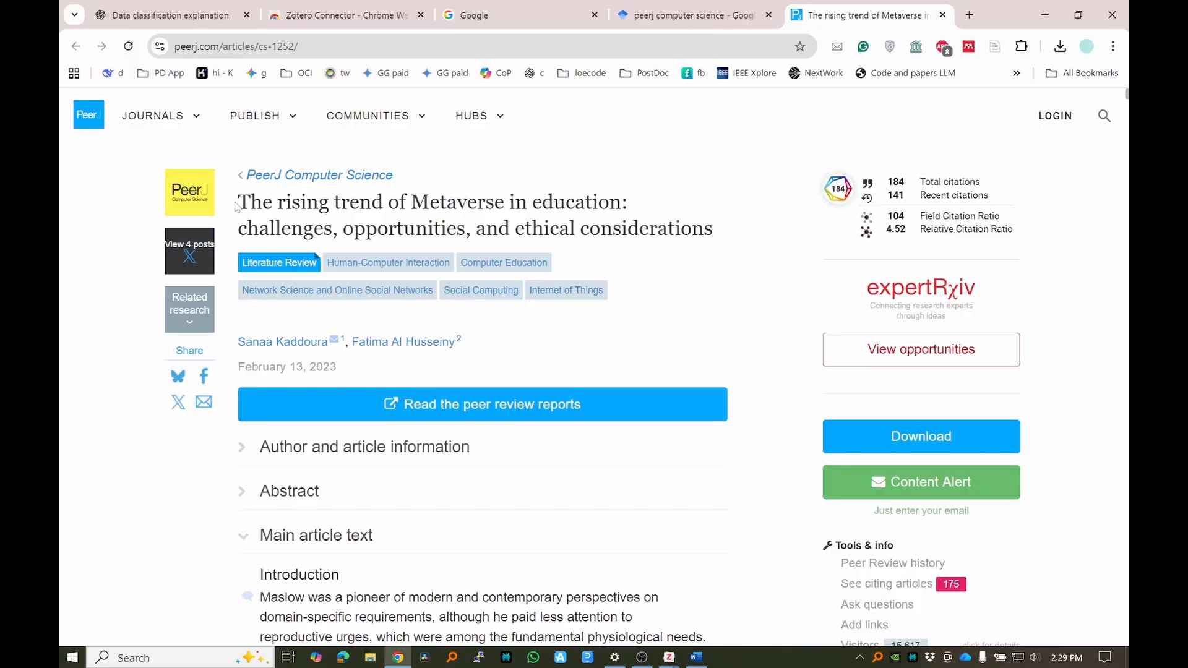
pyautogui.moveTo(245, 200); pyautogui.dragTo(530, 205)
pyautogui.hotkey('ctrl', 'c')
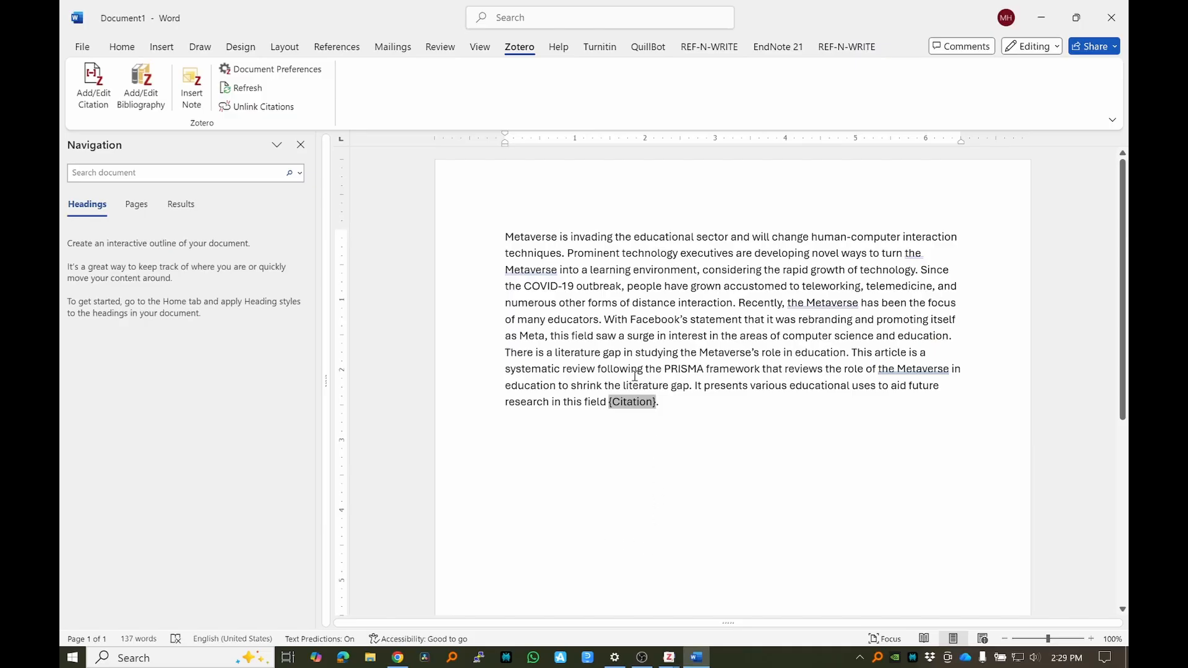
# Step: Search the Zotero citation bar for the copied title and insert the Metaverse in education article as the citation after "research in this field"
pyautogui.click(696, 657)
pyautogui.moveTo(681, 662)
pyautogui.click(714, 610)
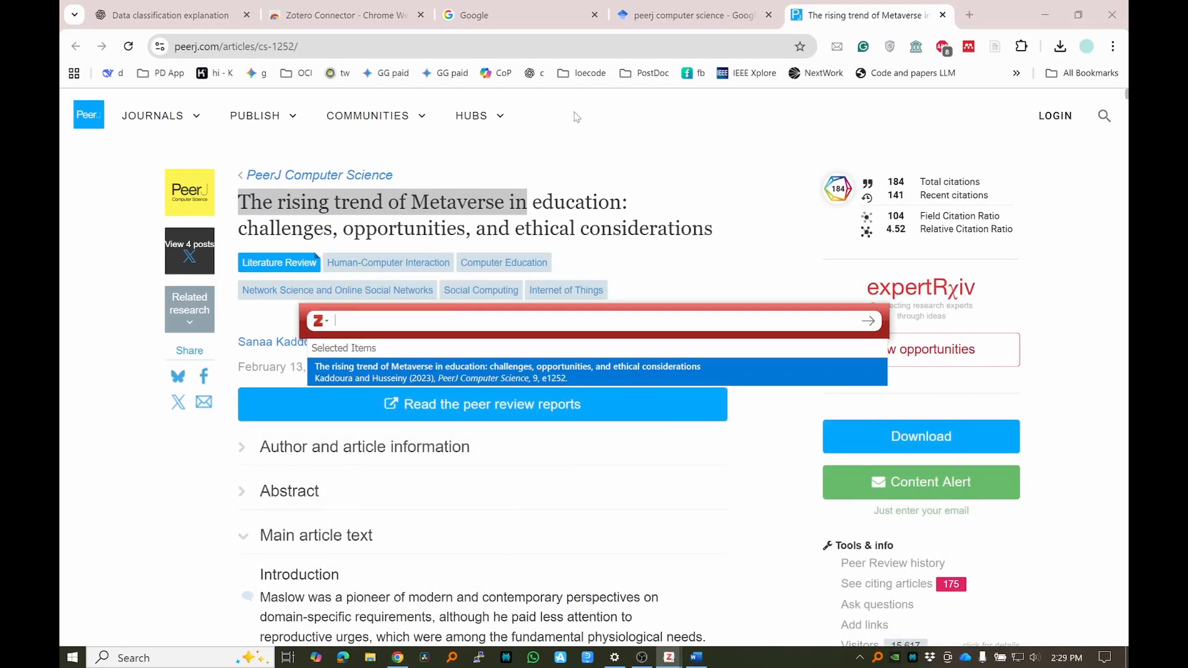
pyautogui.hotkey('ctrl', 'v')
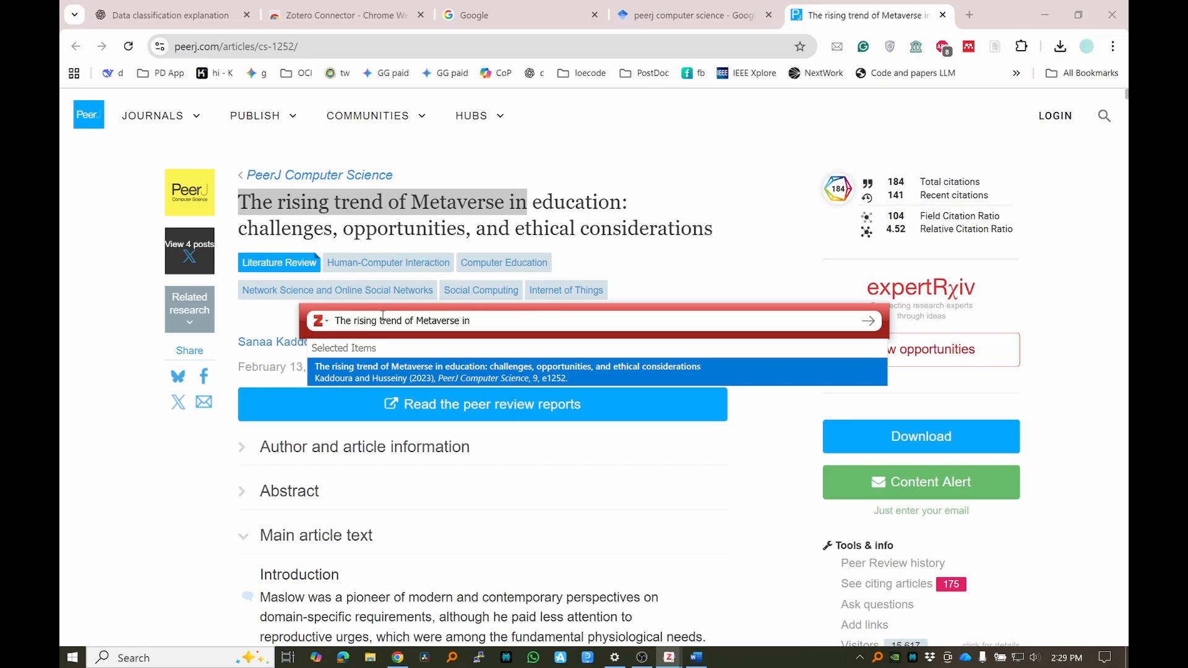
pyautogui.click(413, 374)
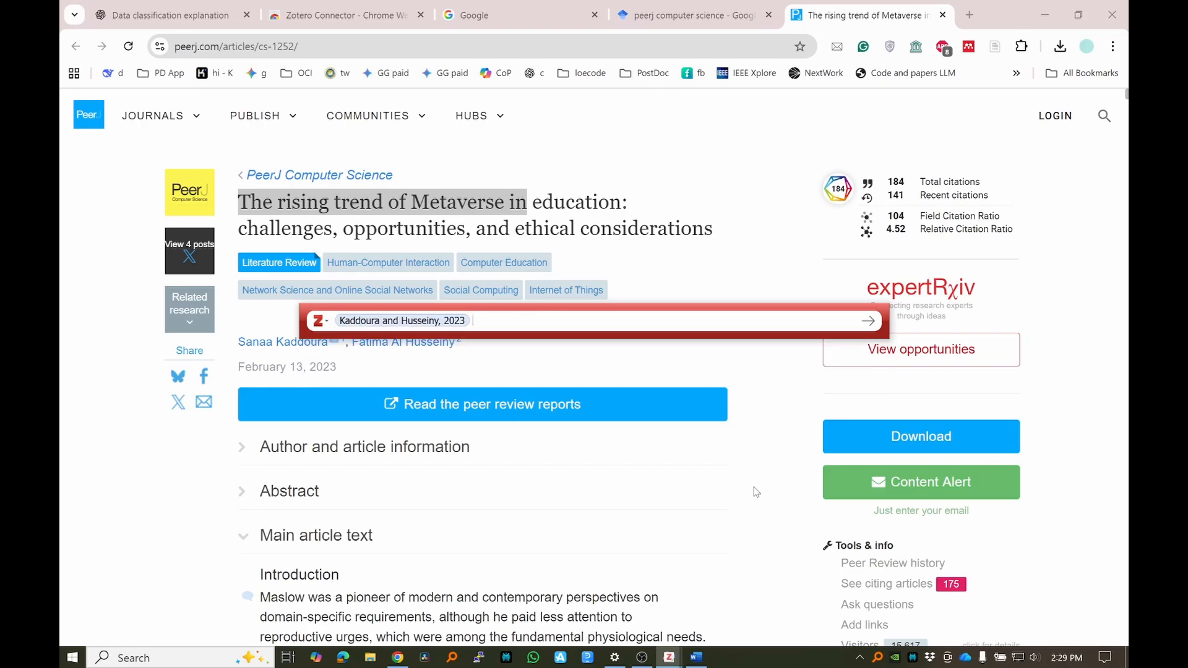
pyautogui.press('Return')
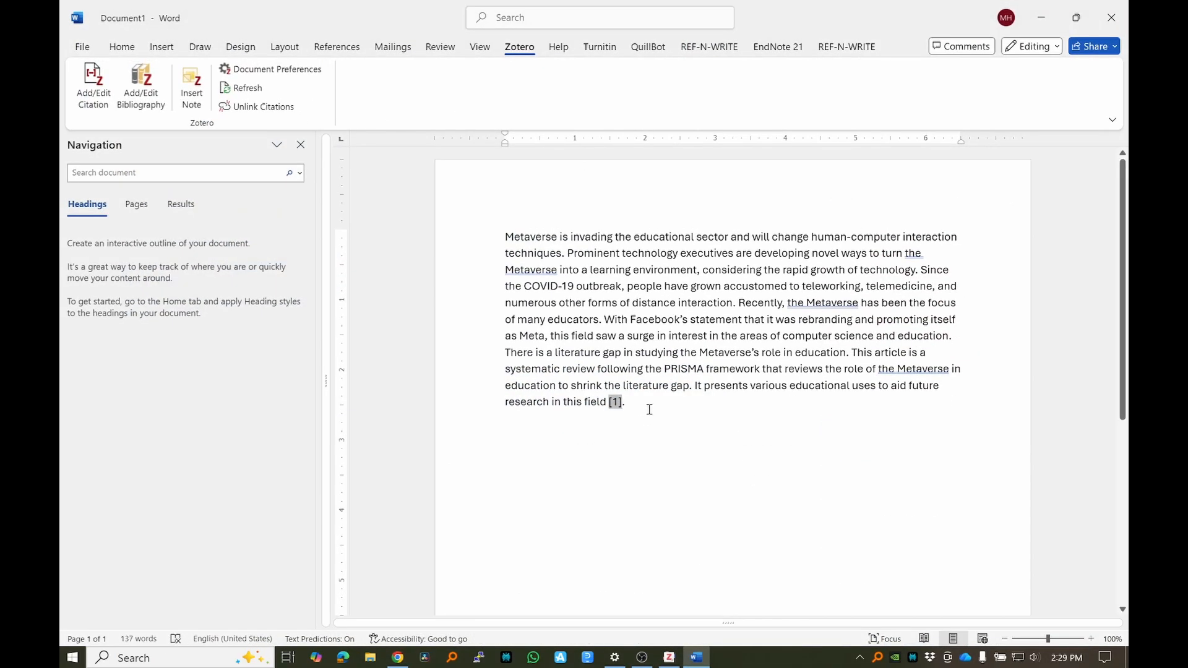
pyautogui.moveTo(583, 393); pyautogui.dragTo(626, 405)
pyautogui.click(631, 390)
pyautogui.click(640, 406)
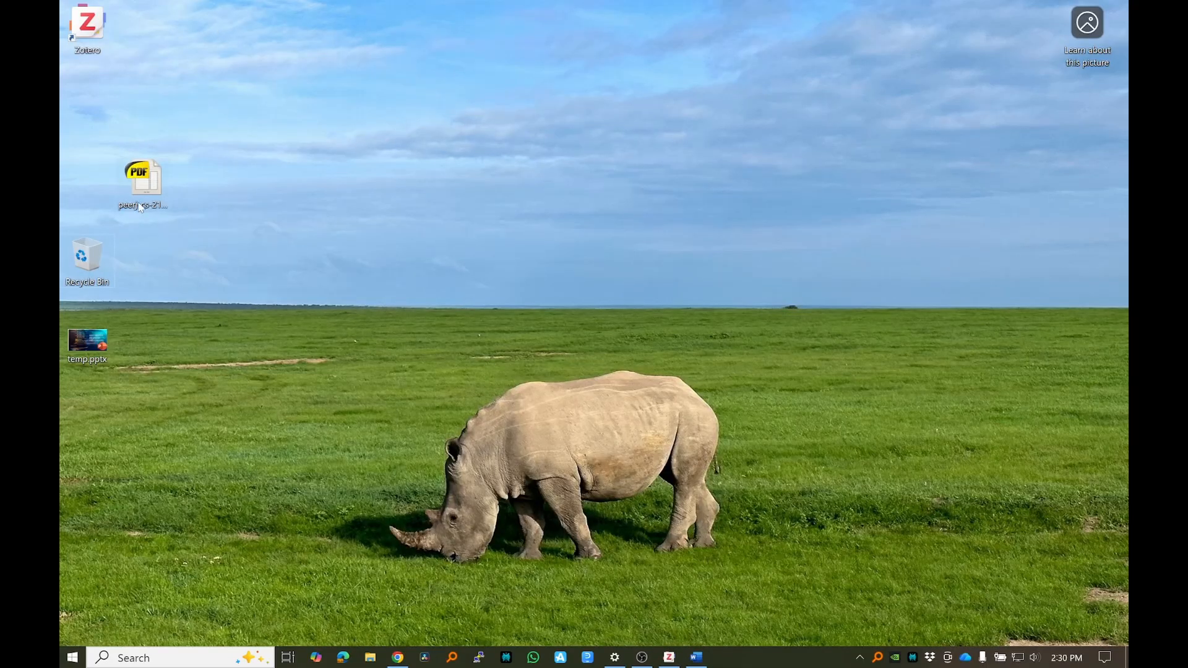
# Step: View the PeerJ PDF from the desktop and examine its title, "The importance of behavioral data"
pyautogui.doubleClick(141, 207)
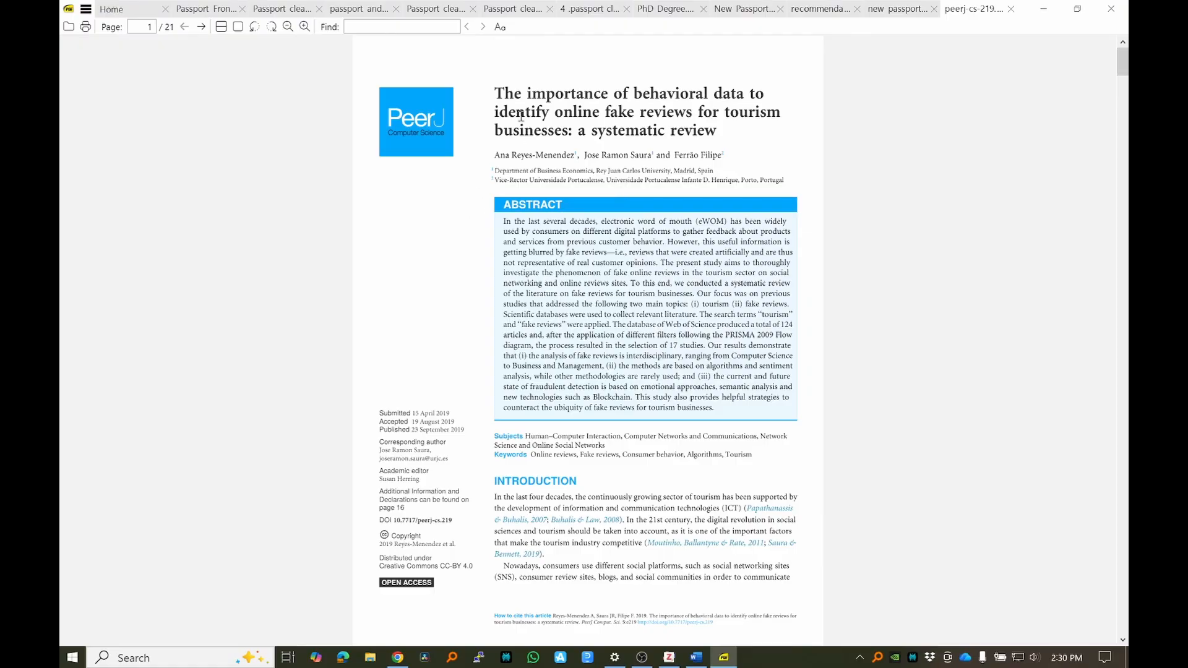
pyautogui.moveTo(498, 102); pyautogui.dragTo(753, 88)
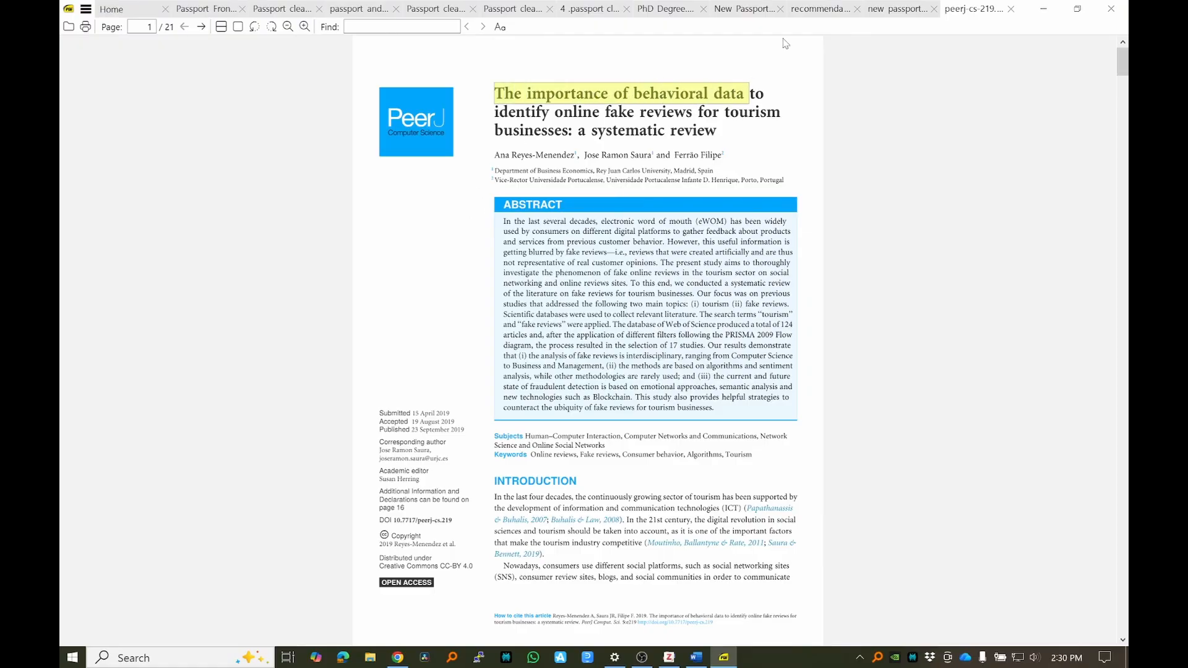
pyautogui.click(1043, 9)
# Step: Add the desktop PDF to My Library in Zotero and copy "The importance of behavioral data to identify" from its title
pyautogui.click(580, 303)
pyautogui.moveTo(144, 174); pyautogui.dragTo(522, 301)
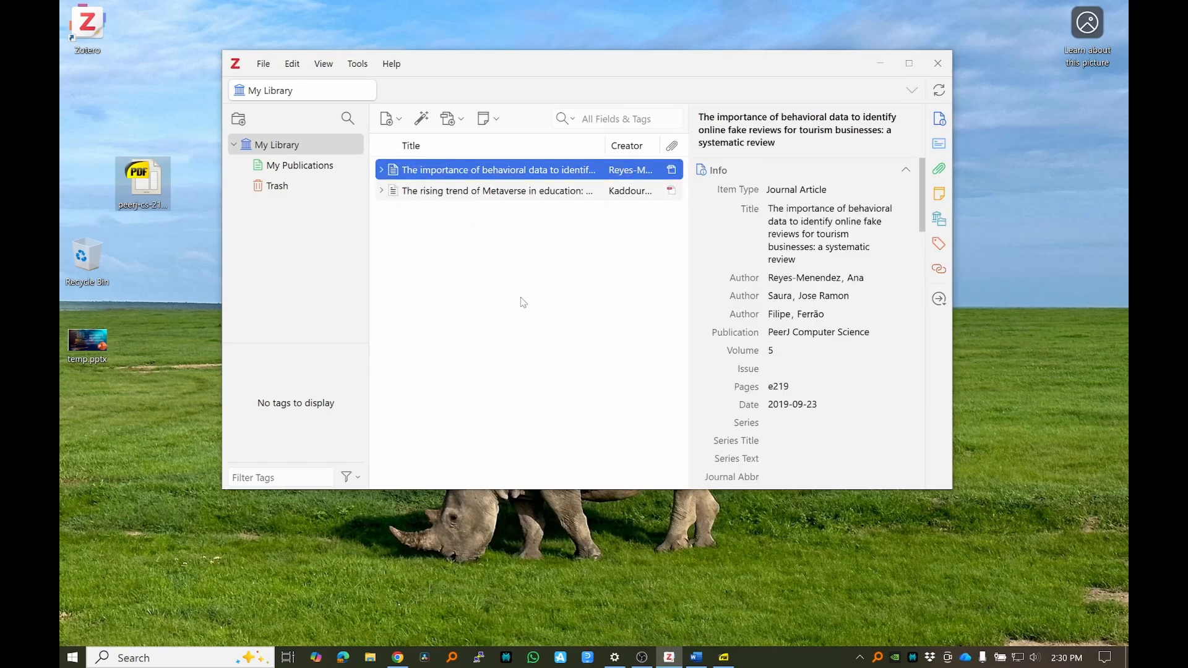
pyautogui.click(731, 118)
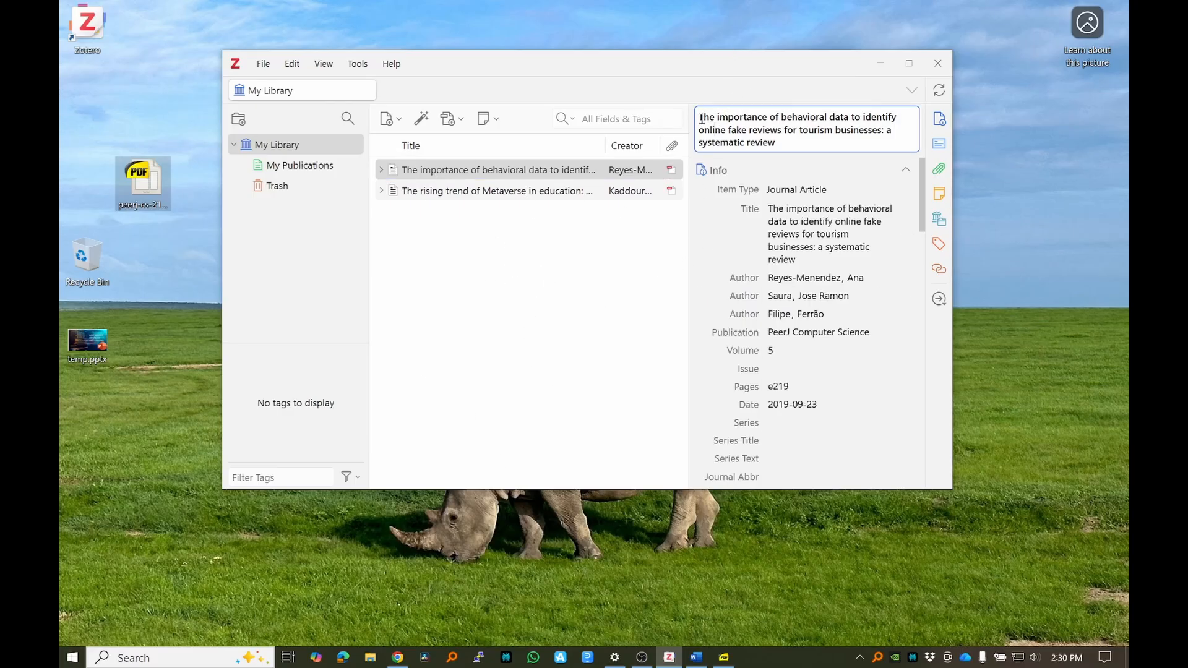
pyautogui.moveTo(701, 118); pyautogui.dragTo(903, 111)
pyautogui.hotkey('ctrl', 'c')
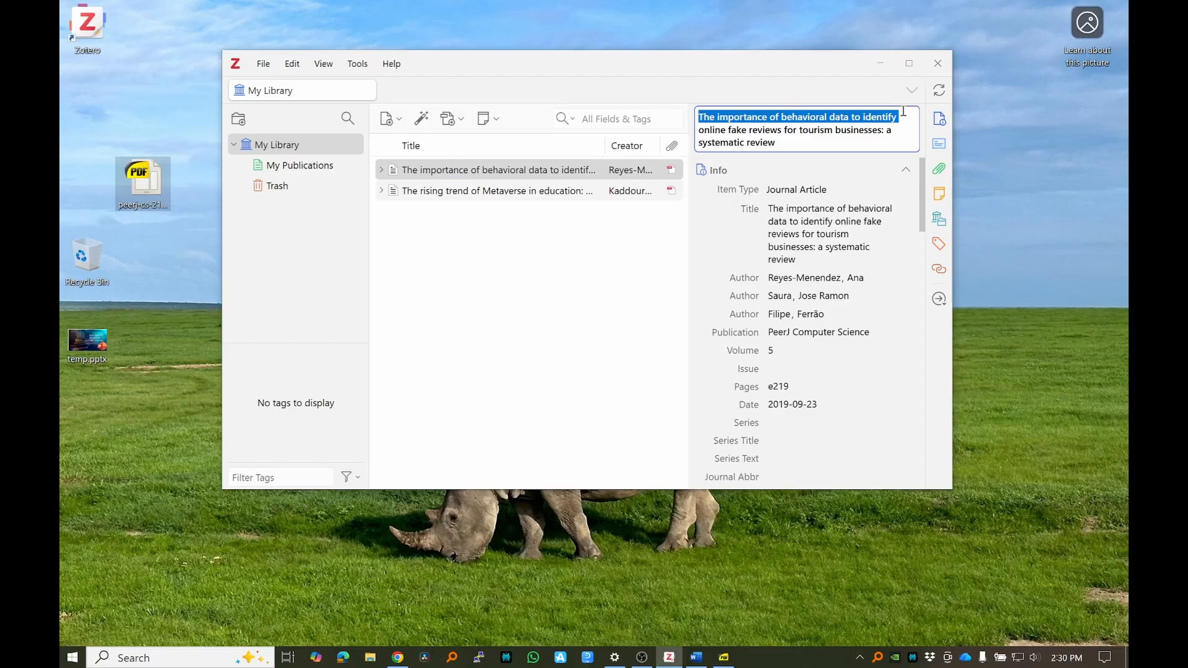
# Step: Switch to Word and place the insertion point, after a space, before the period following "distance interaction"
pyautogui.click(696, 657)
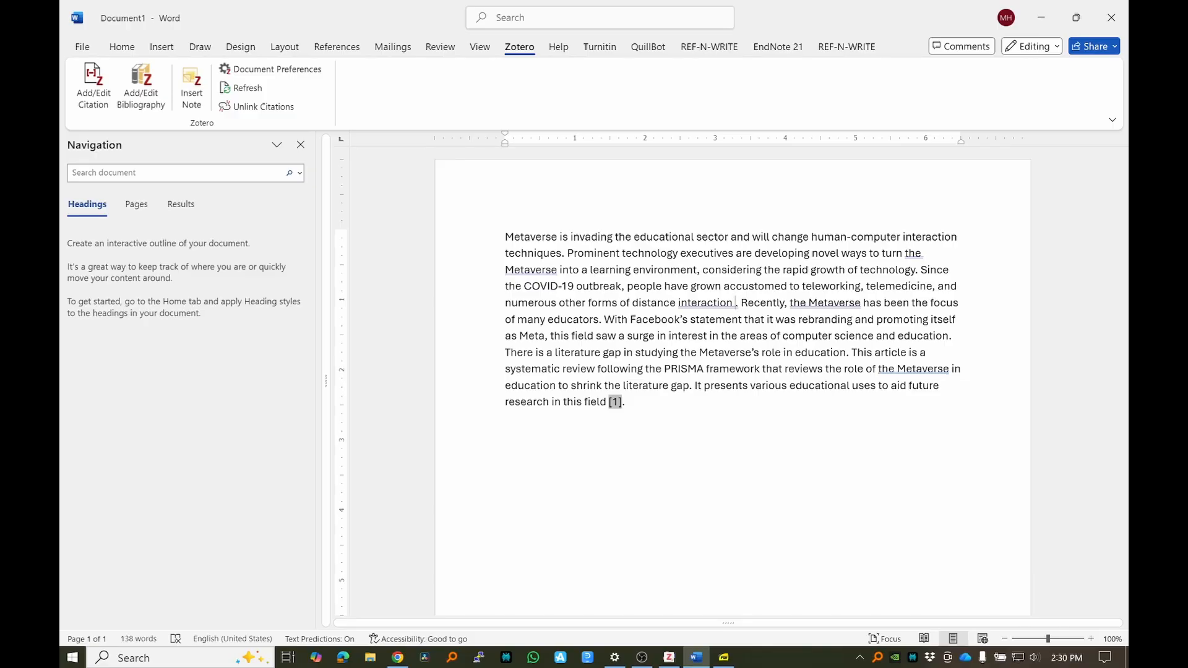
pyautogui.doubleClick(731, 306)
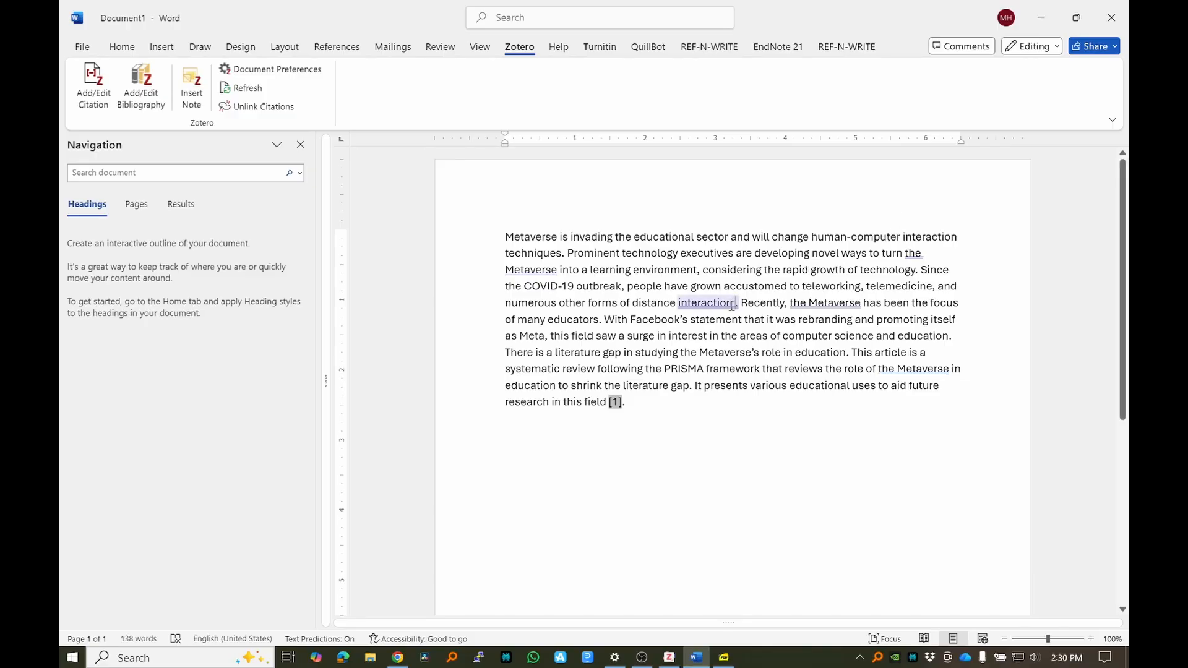
pyautogui.click(618, 401)
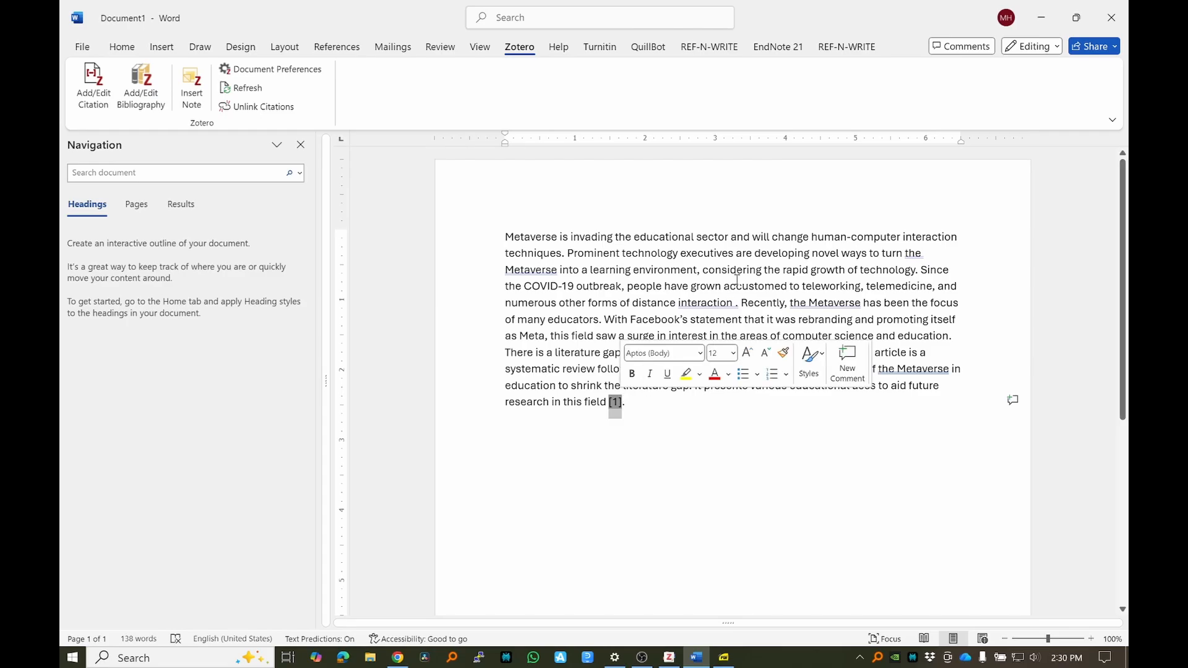
pyautogui.click(734, 303)
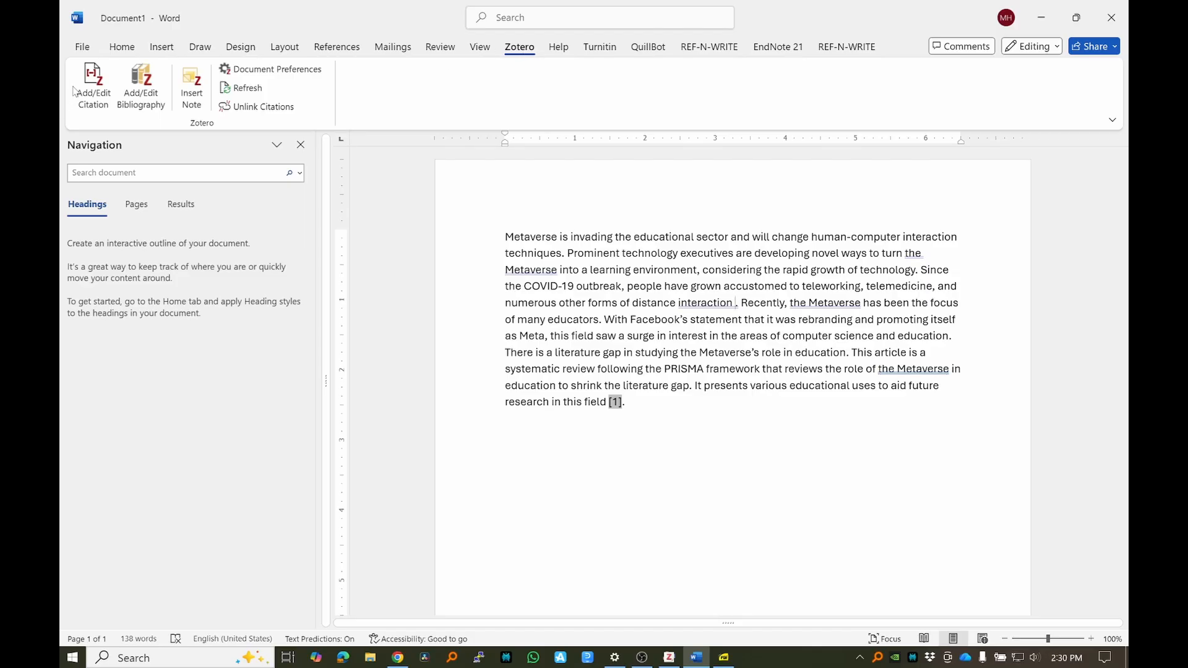
pyautogui.click(91, 90)
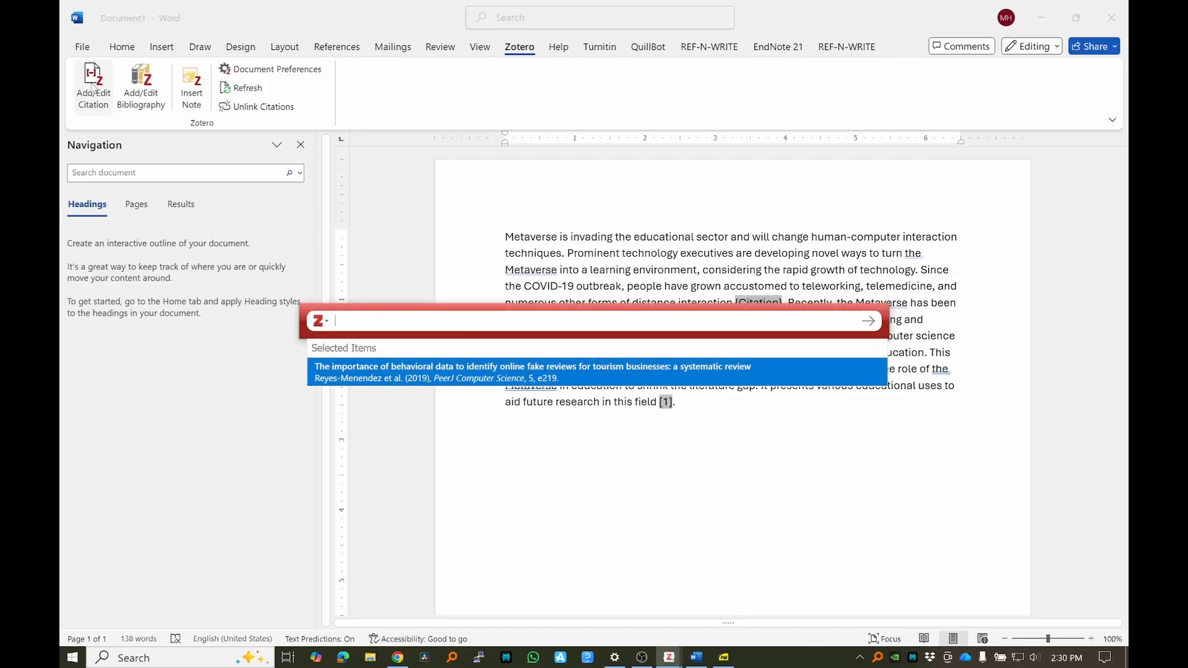
pyautogui.press('Escape')
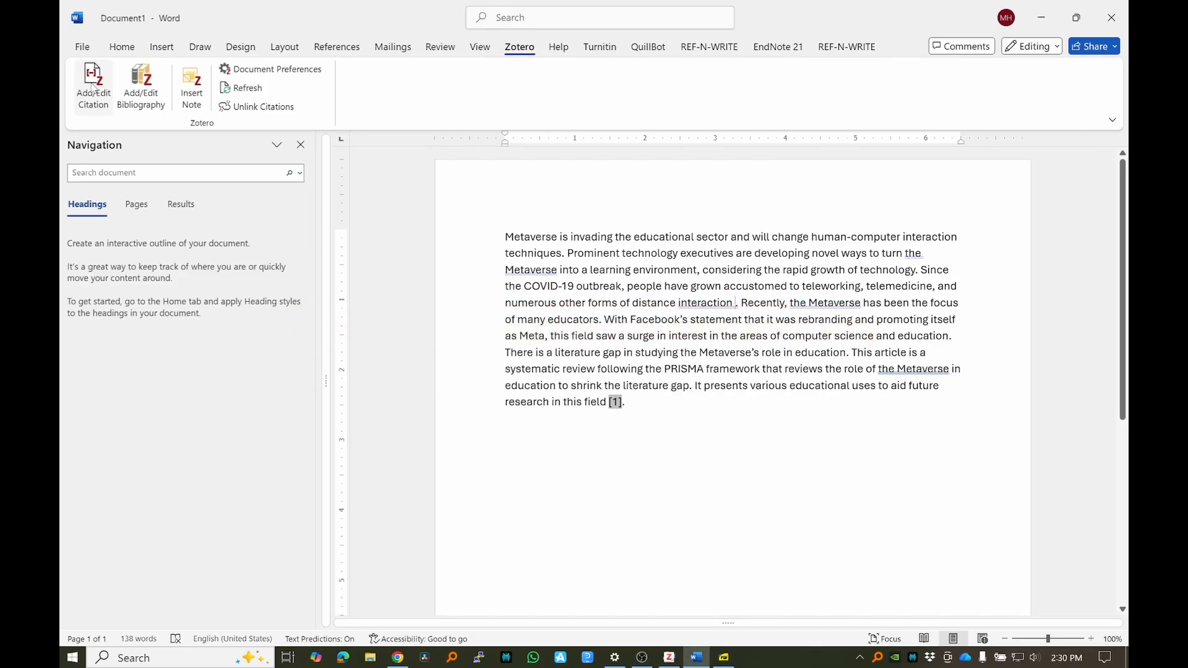
pyautogui.press('alt')
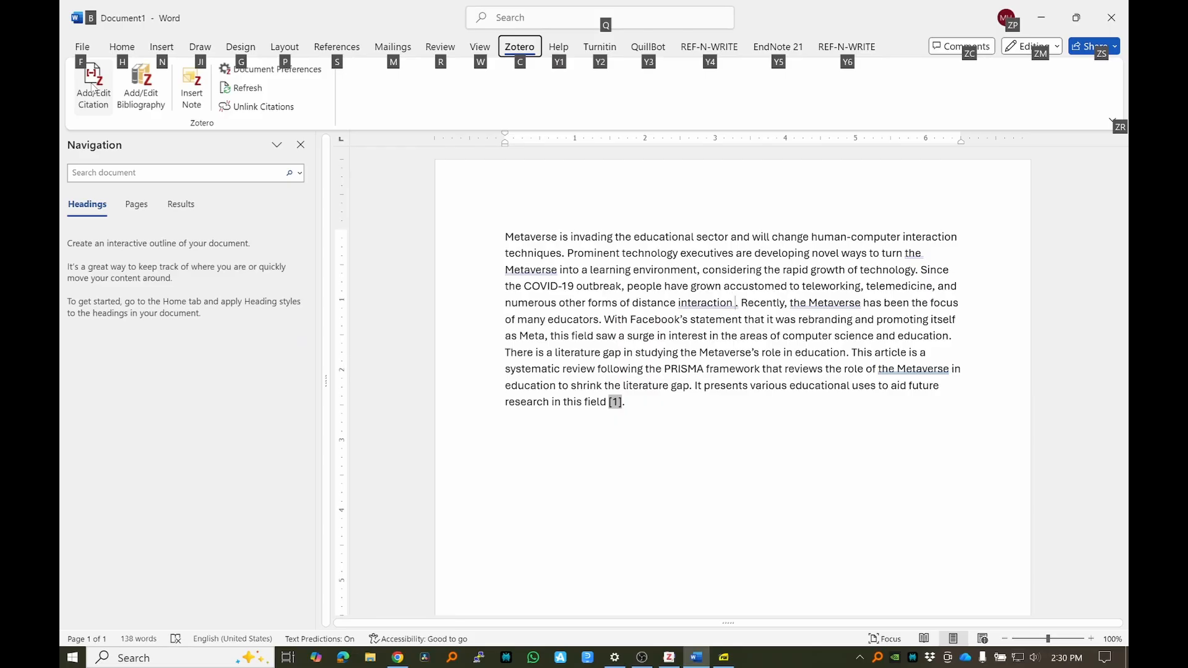
pyautogui.press('c')
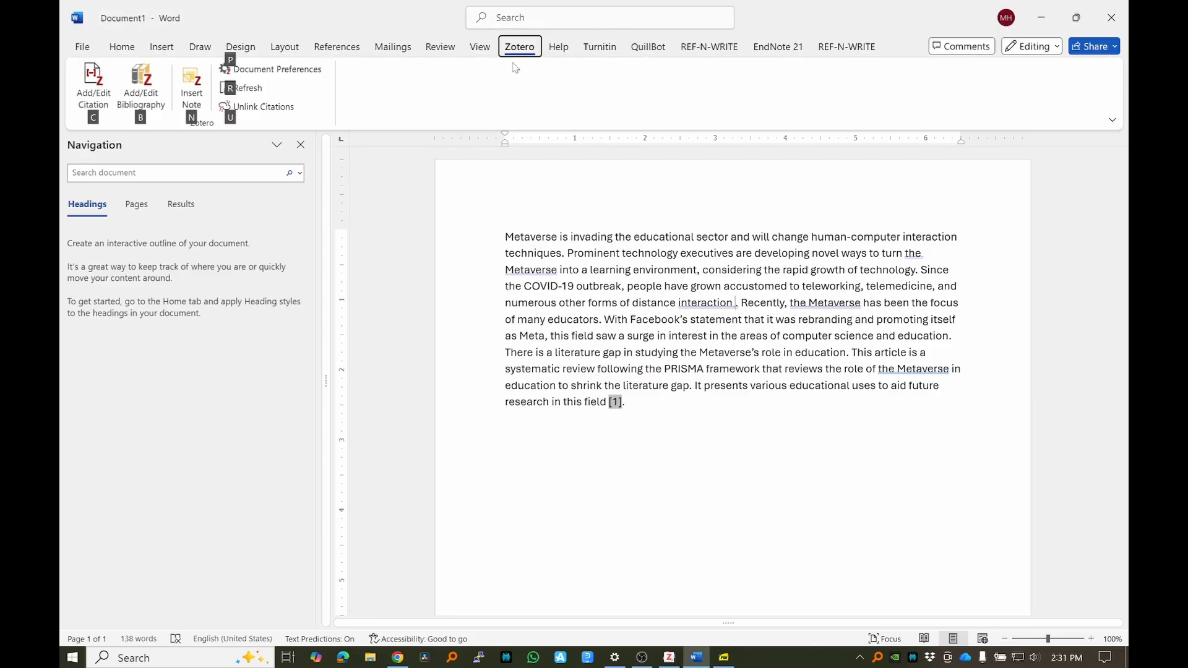
pyautogui.press('c')
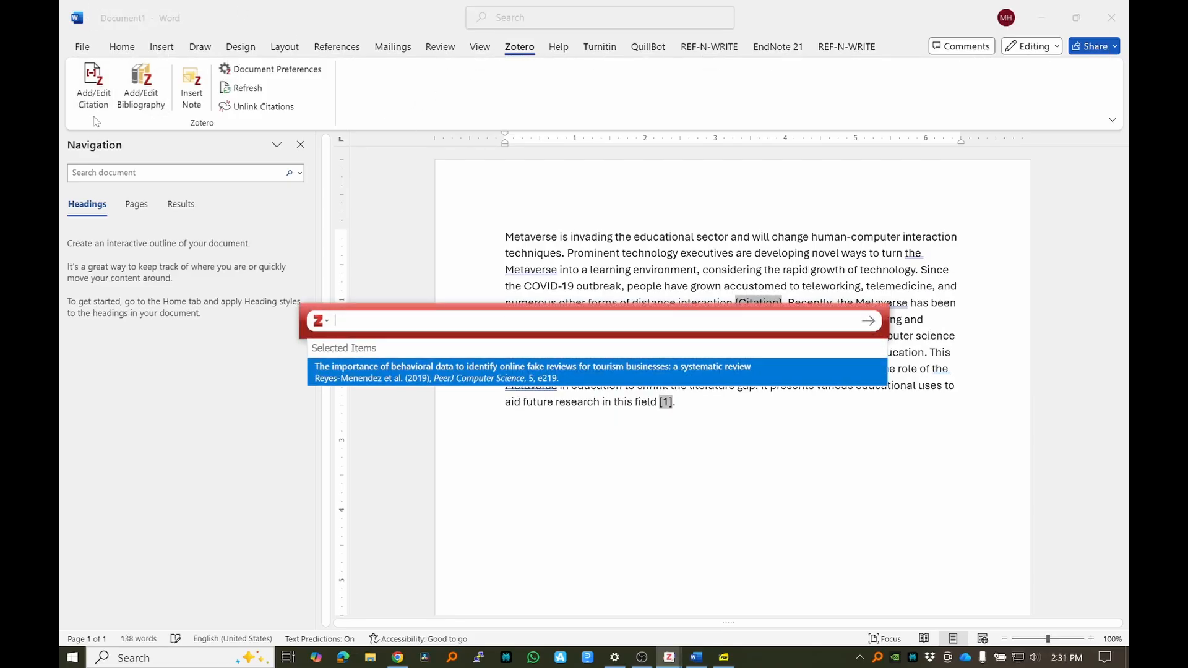
pyautogui.press('Escape')
# Step: Insert a Zotero citation to the behavioral data article after "distance interaction", finding it with the copied title
pyautogui.hotkey('alt', 'c')
pyautogui.press('c')
pyautogui.hotkey('ctrl', 'v')
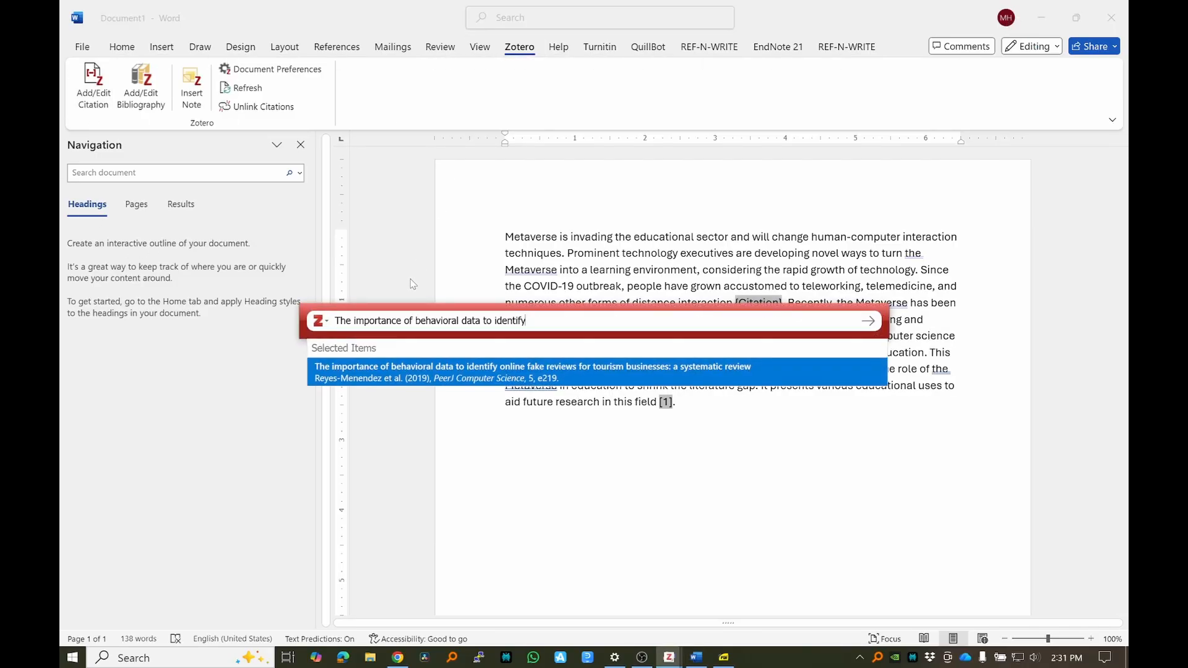
pyautogui.click(425, 375)
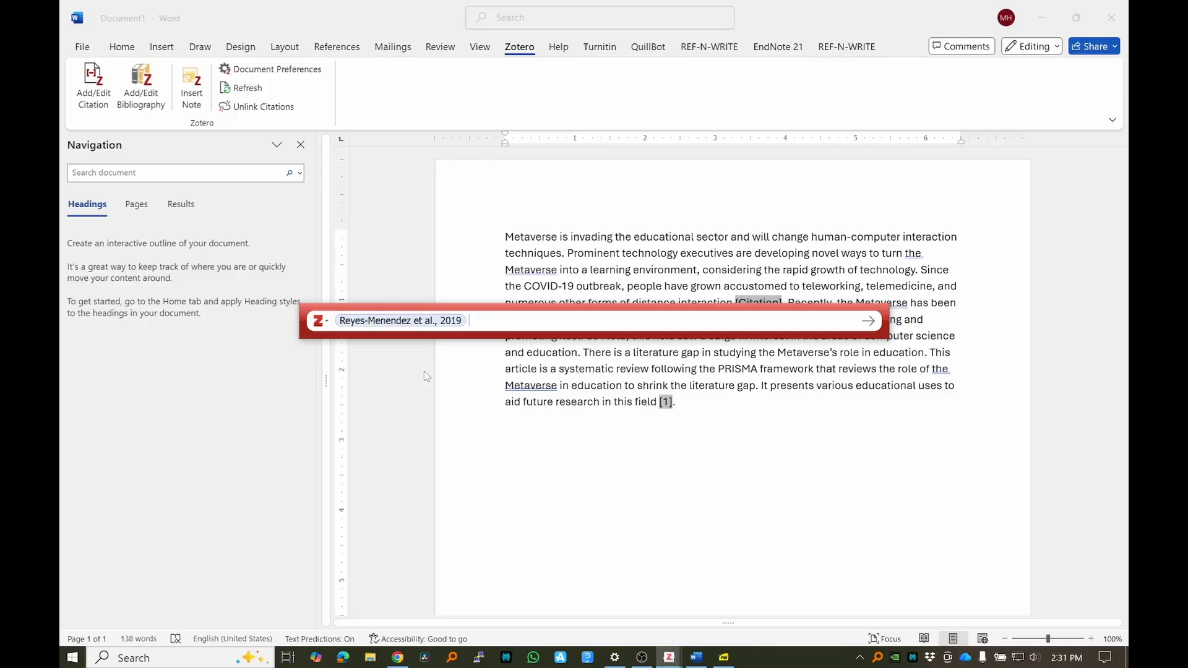
pyautogui.press('Return')
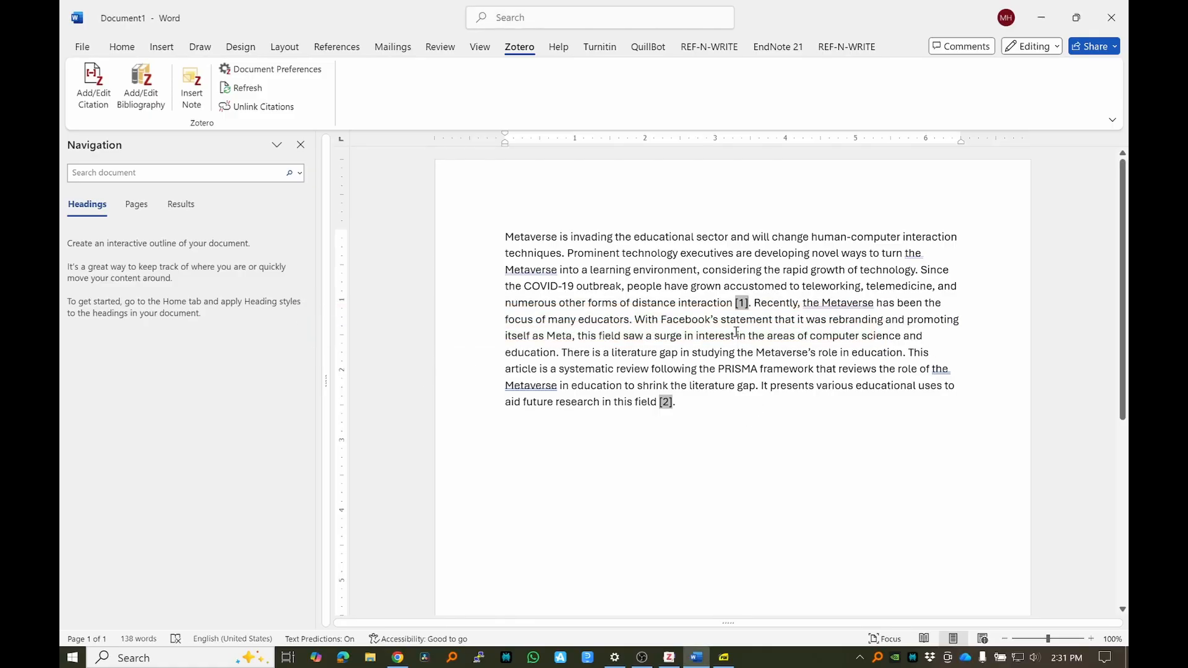
pyautogui.moveTo(740, 304); pyautogui.dragTo(748, 304)
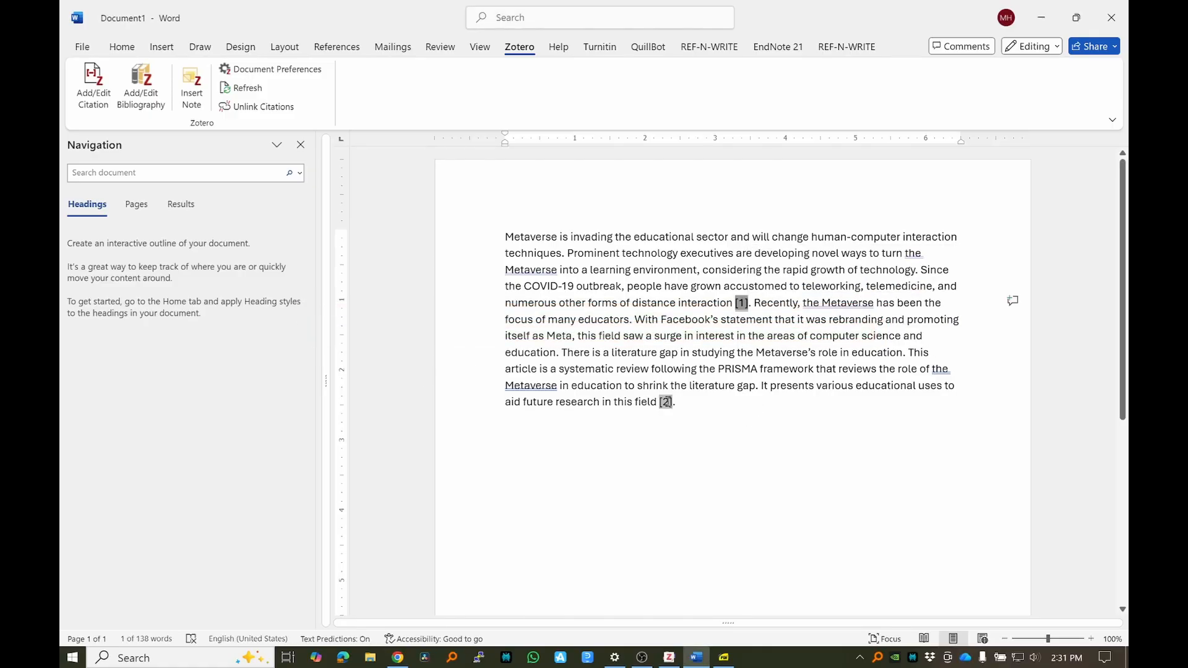
# Step: Leave several blank lines after the Metaverse paragraph and add a "Ref" heading with an empty line beneath it
pyautogui.click(666, 403)
pyautogui.click(709, 414)
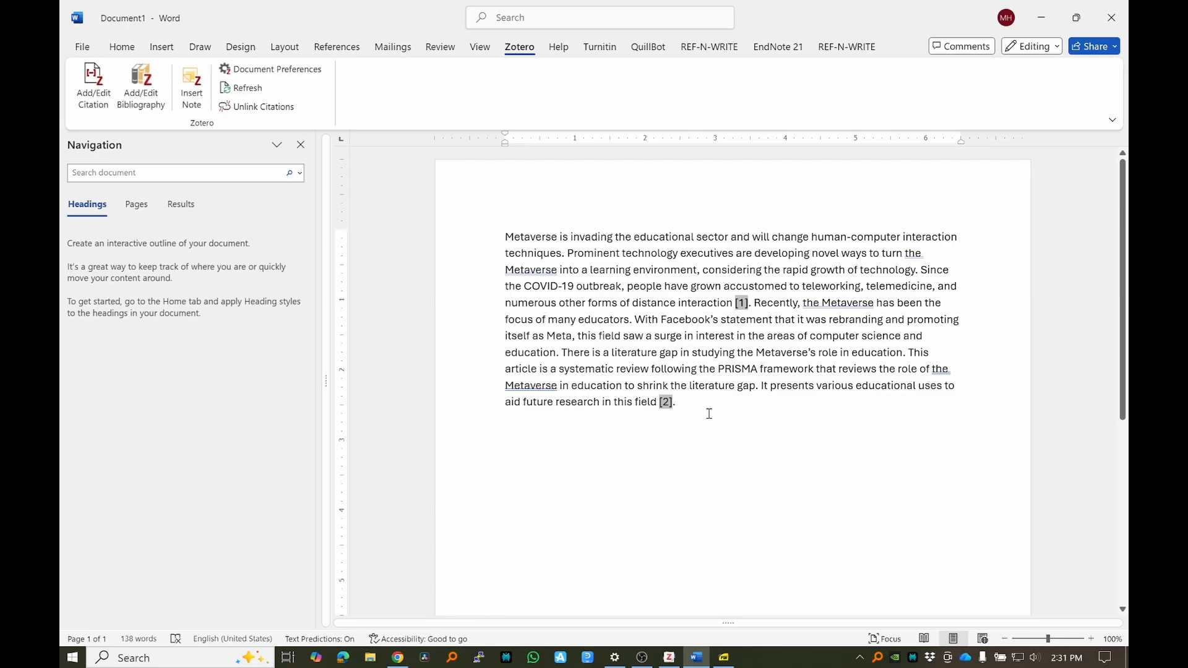
pyautogui.press('Return')
pyautogui.press('Return')
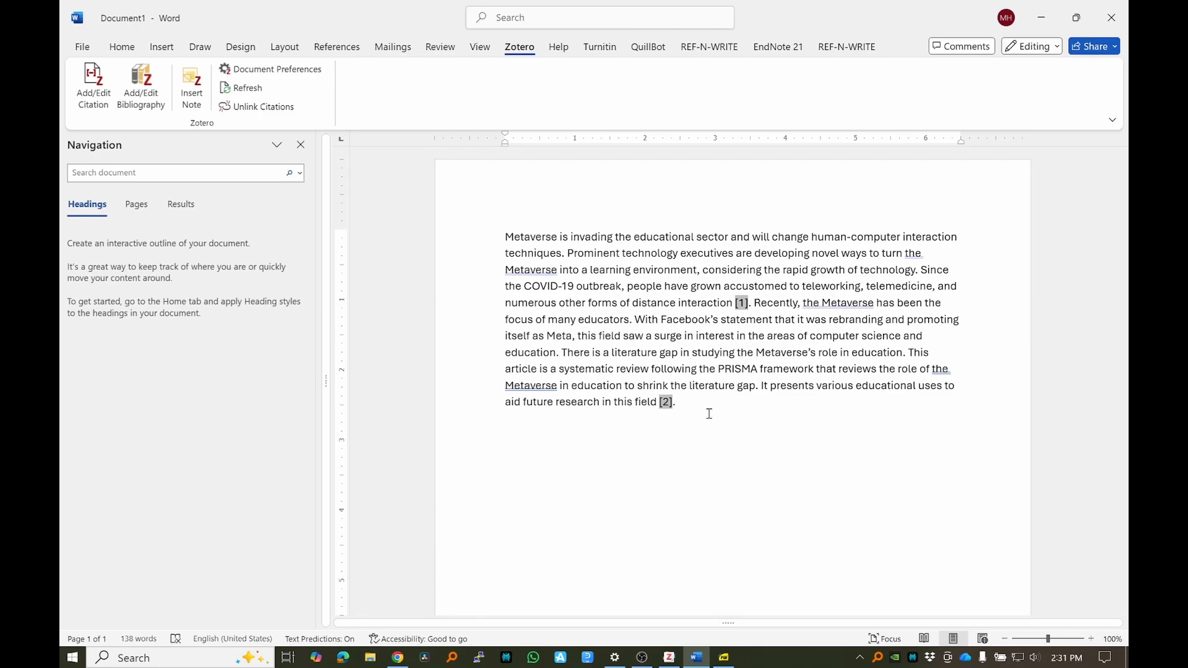
pyautogui.press('Return')
pyautogui.press('Return')
pyautogui.write('Ref')
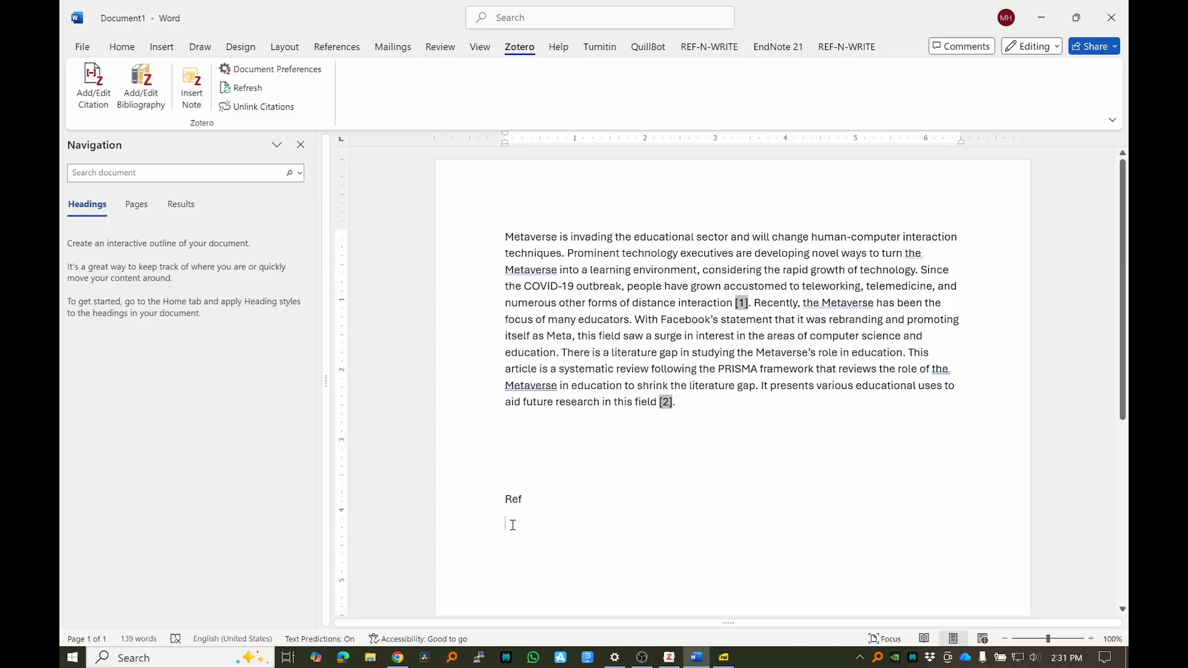
# Step: Insert the Zotero bibliography below the "Ref" heading and check its entries
pyautogui.click(149, 101)
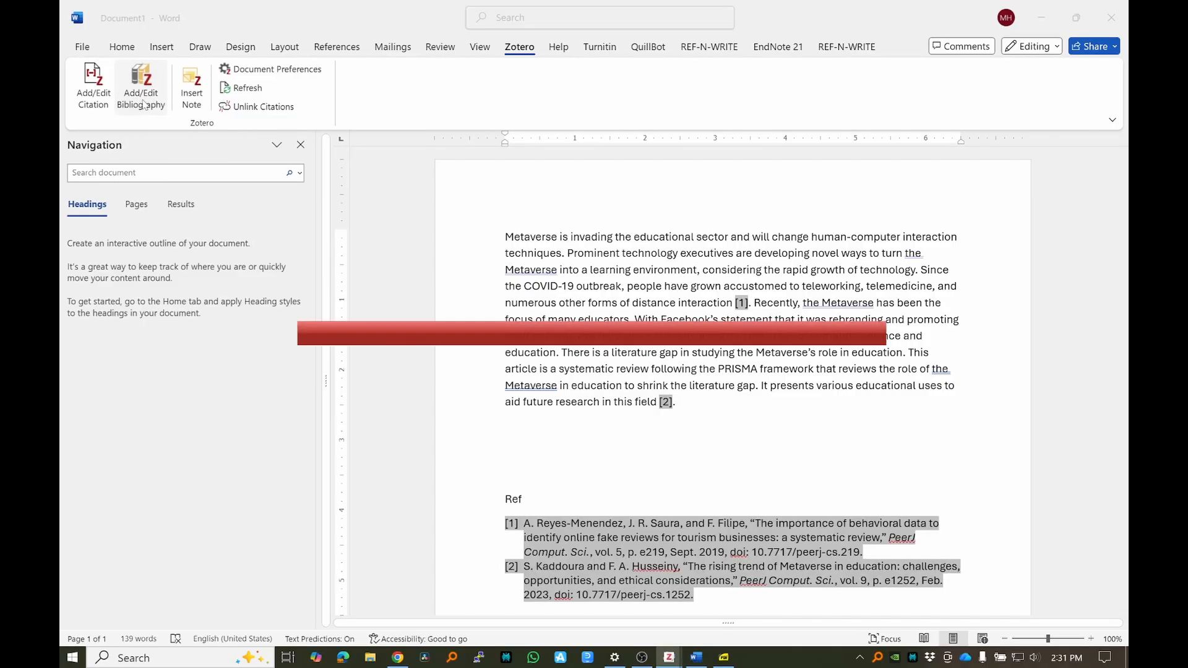
pyautogui.scroll(-3, 598, 498)
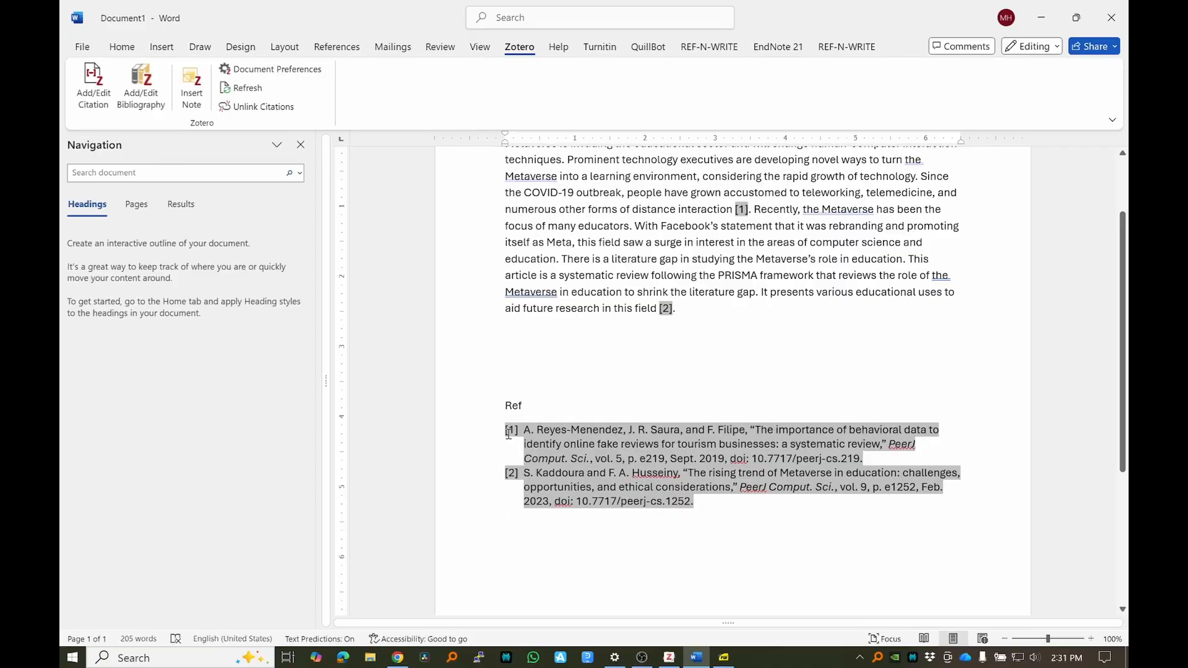
pyautogui.moveTo(507, 433)
pyautogui.mouseDown()
pyautogui.moveTo(712, 507)
pyautogui.moveTo(506, 430)
pyautogui.mouseUp()
pyautogui.click(712, 506)
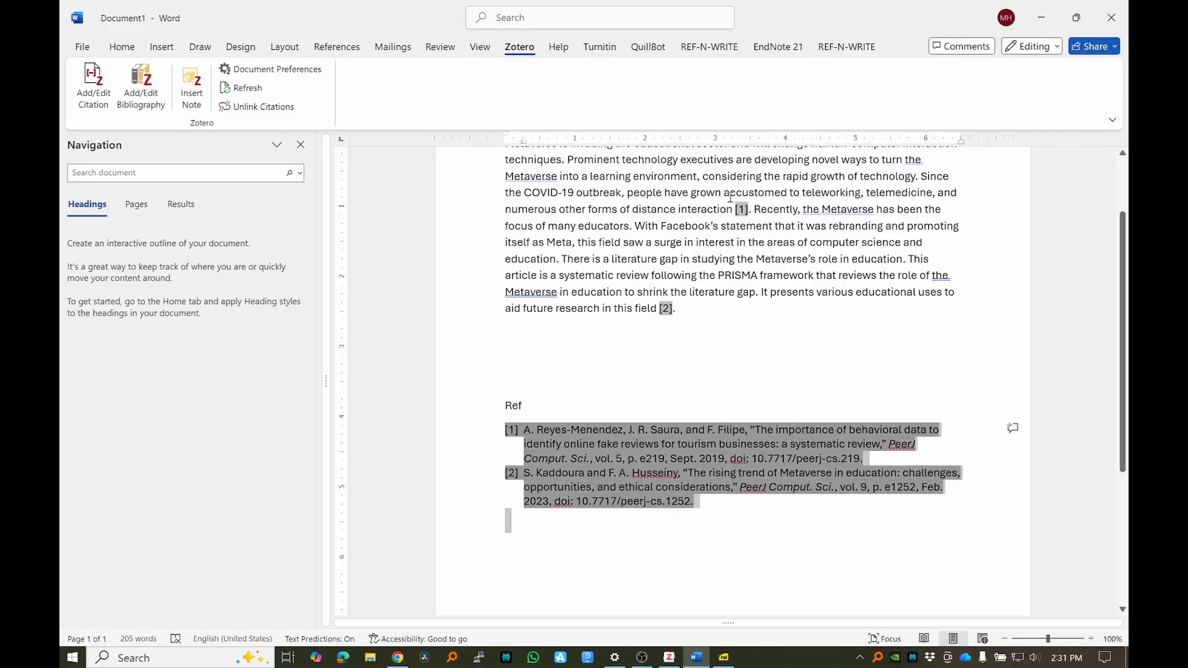
pyautogui.moveTo(725, 192); pyautogui.dragTo(626, 191)
pyautogui.click(732, 304)
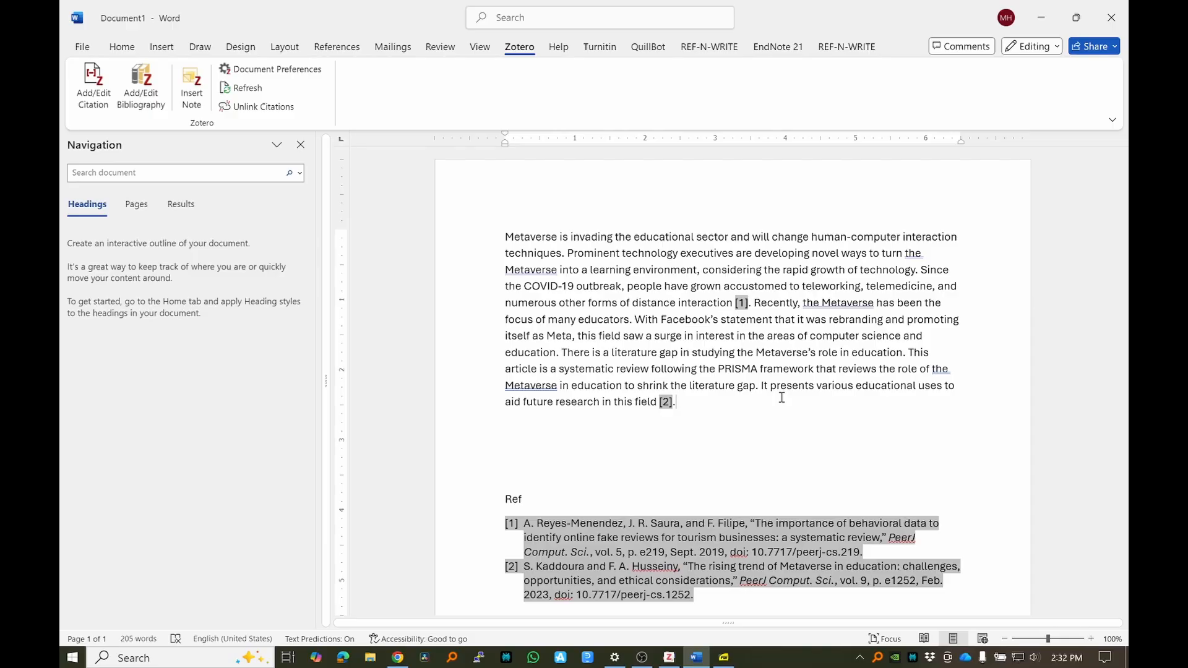
pyautogui.moveTo(693, 408); pyautogui.dragTo(626, 286)
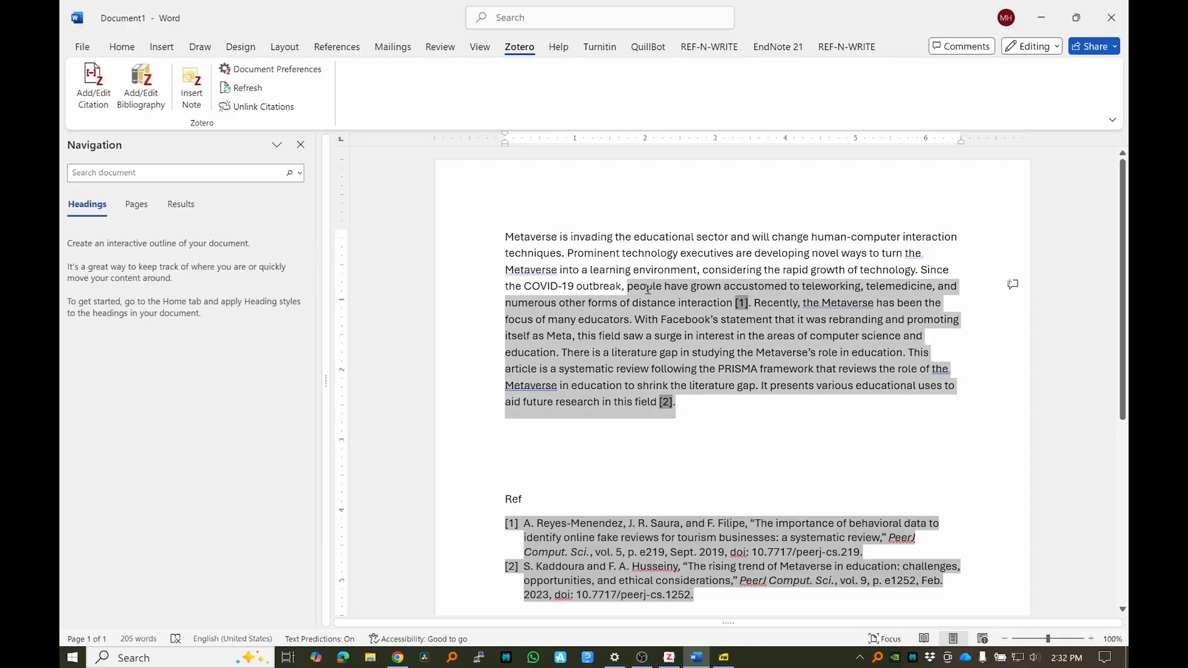
pyautogui.click(790, 442)
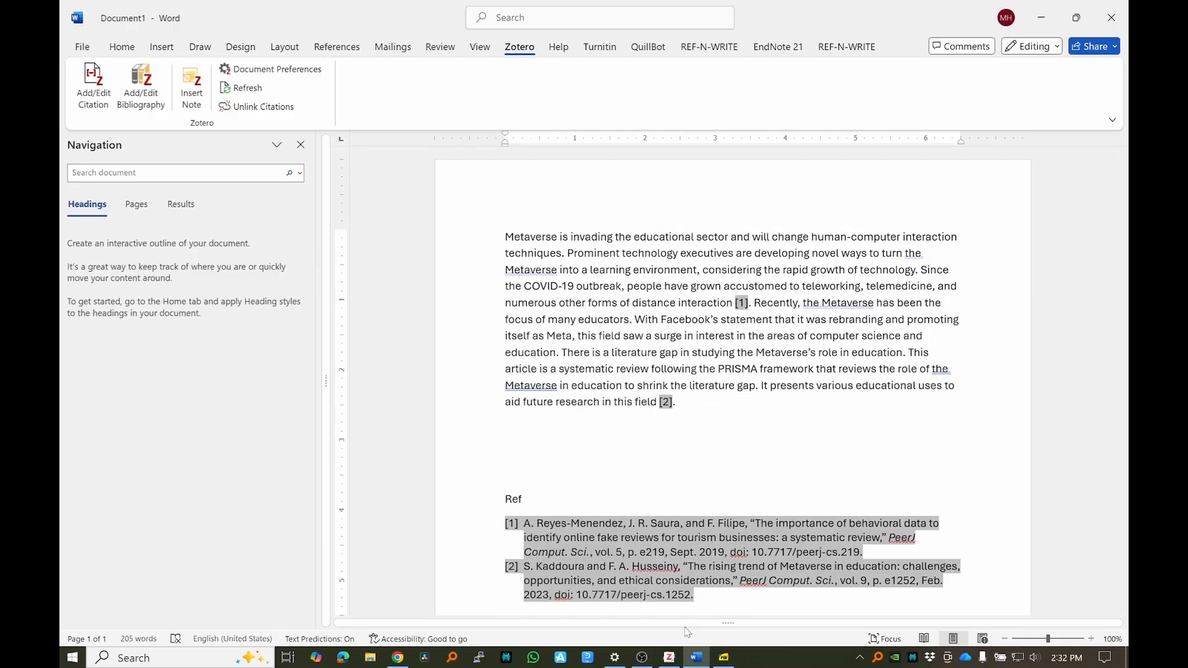
pyautogui.moveTo(766, 581); pyautogui.dragTo(531, 287)
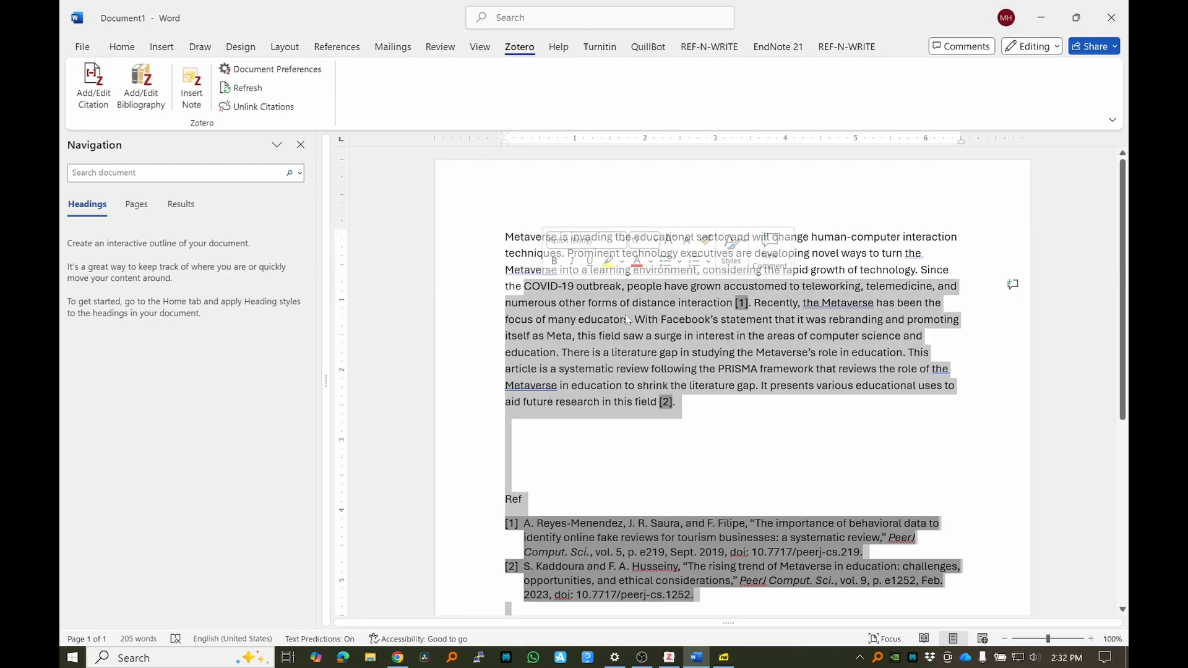
pyautogui.click(700, 409)
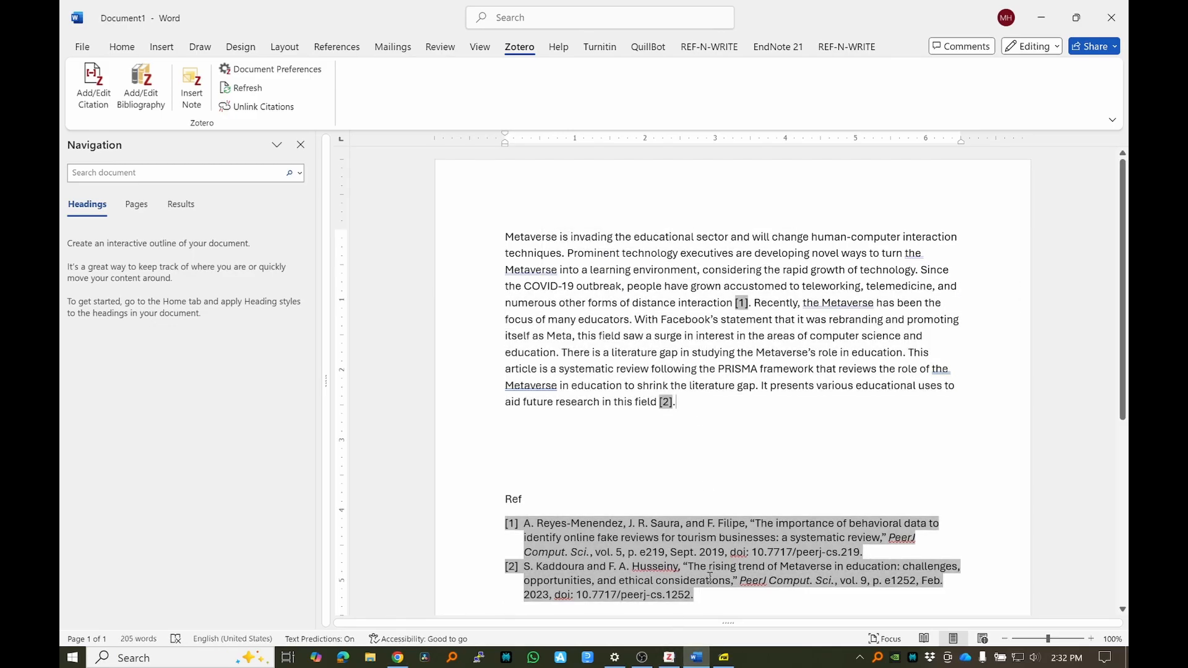
# Step: Switch to Zotero and export the whole library in RIS format, with notes, to the Desktop as My Library.ris
pyautogui.click(672, 658)
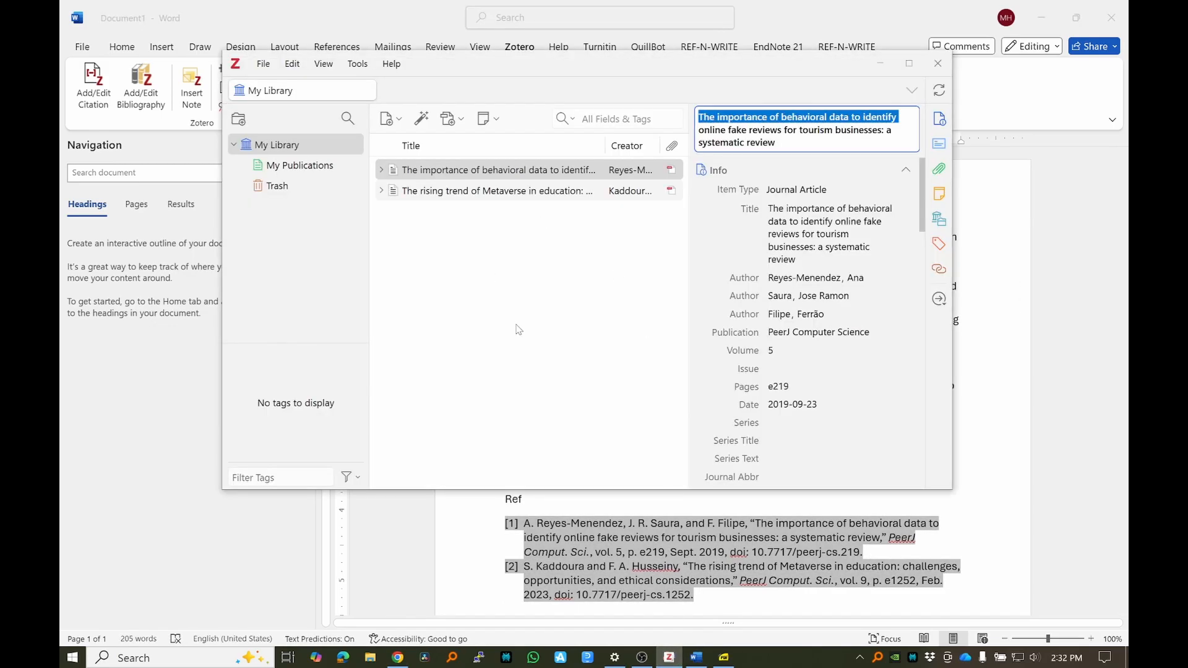
pyautogui.click(266, 66)
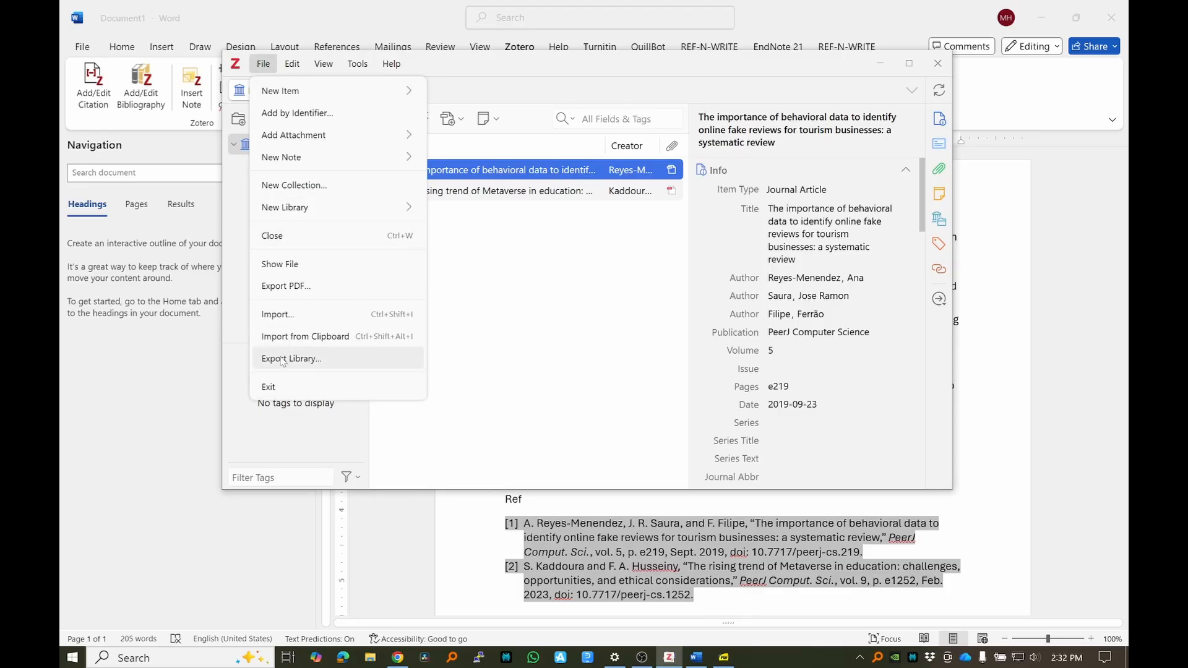
pyautogui.click(313, 360)
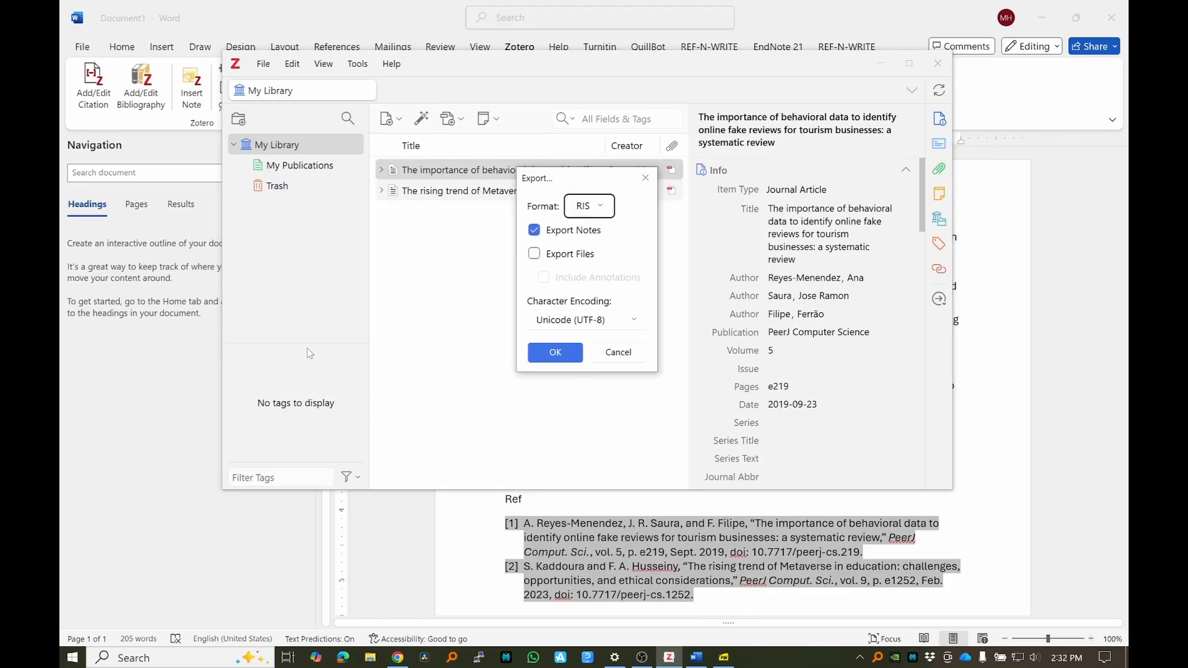
pyautogui.click(588, 205)
pyautogui.scroll(-1, 632, 434)
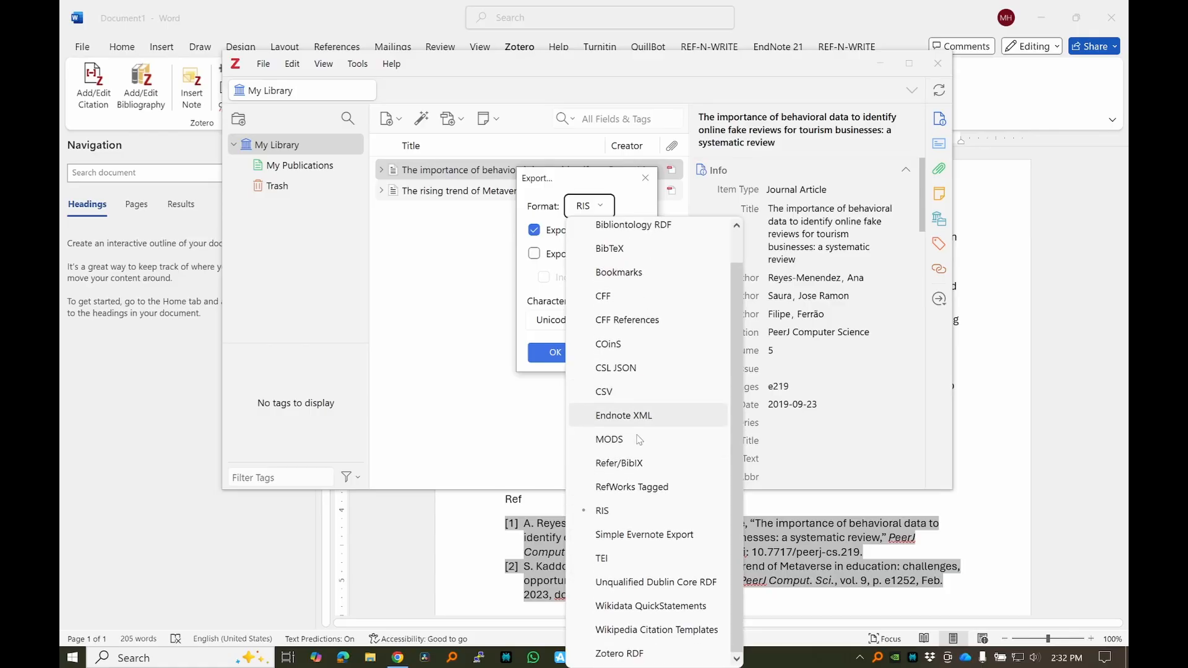
pyautogui.scroll(1, 644, 432)
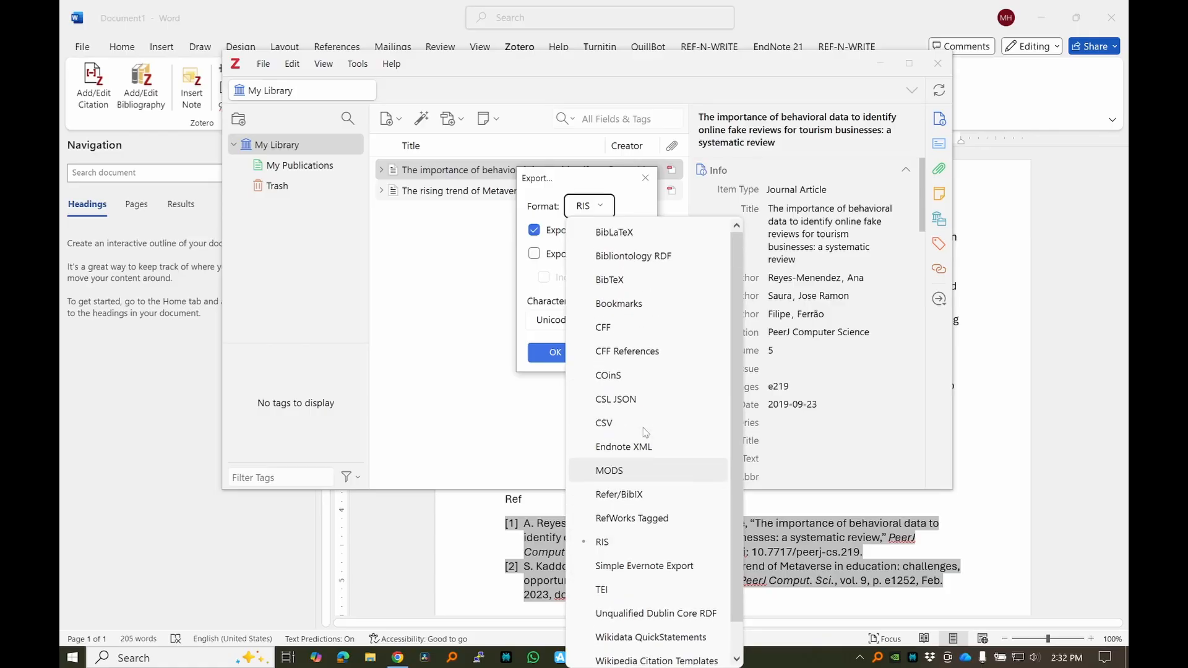
pyautogui.click(603, 544)
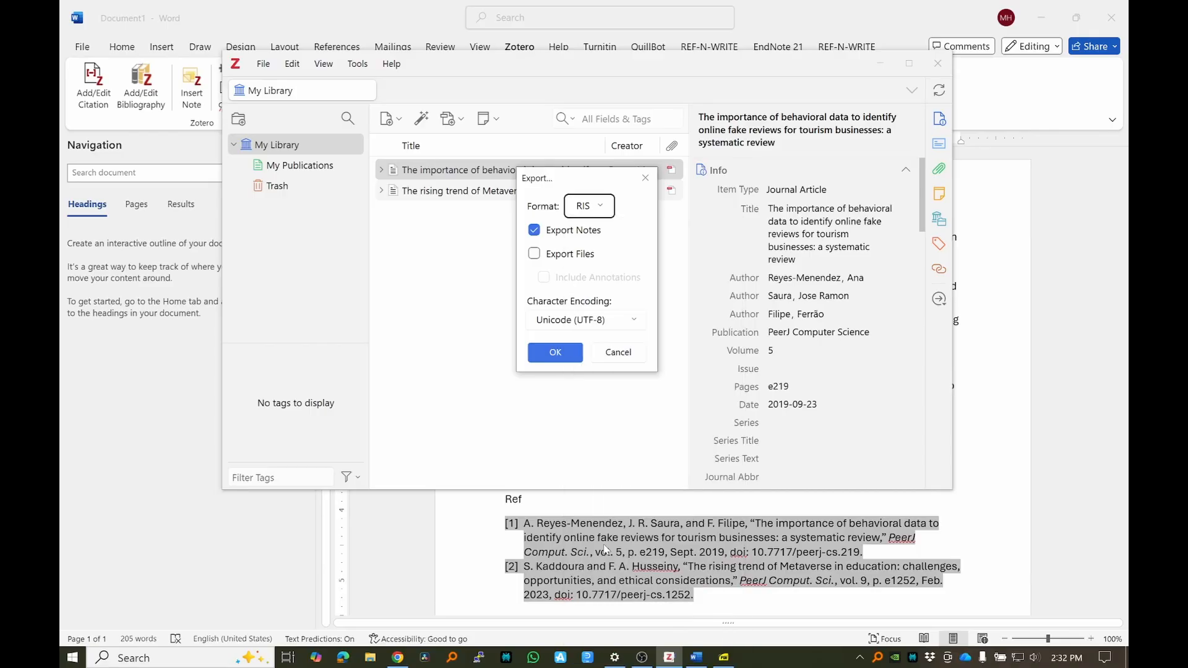
pyautogui.click(553, 352)
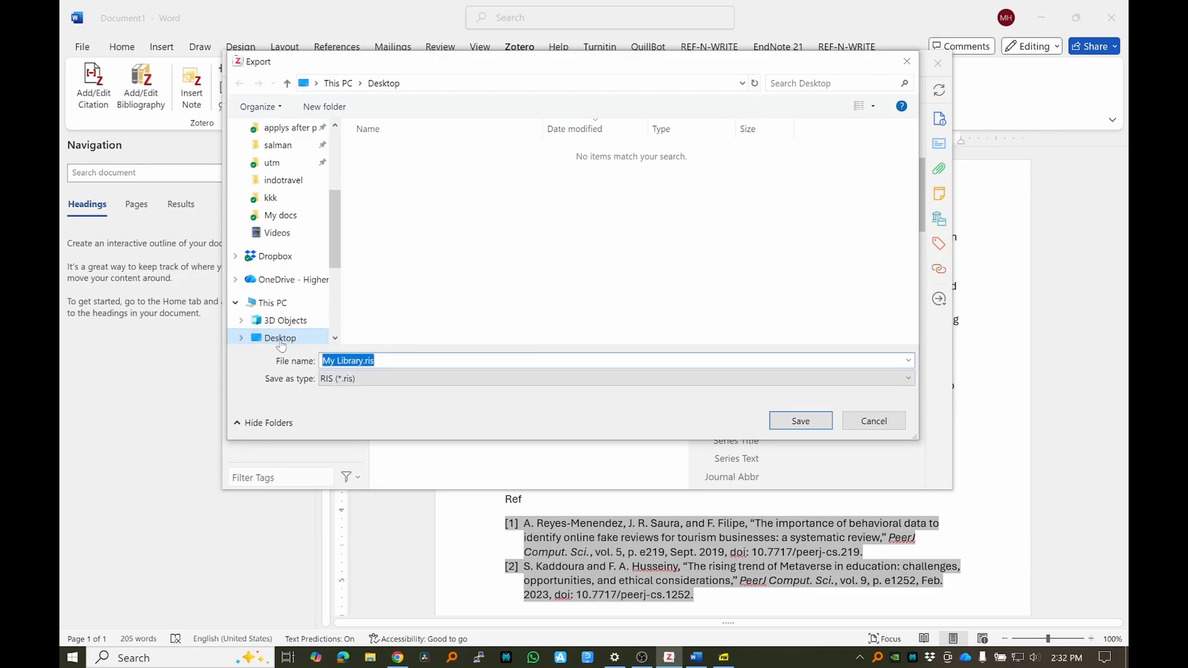
pyautogui.click(817, 422)
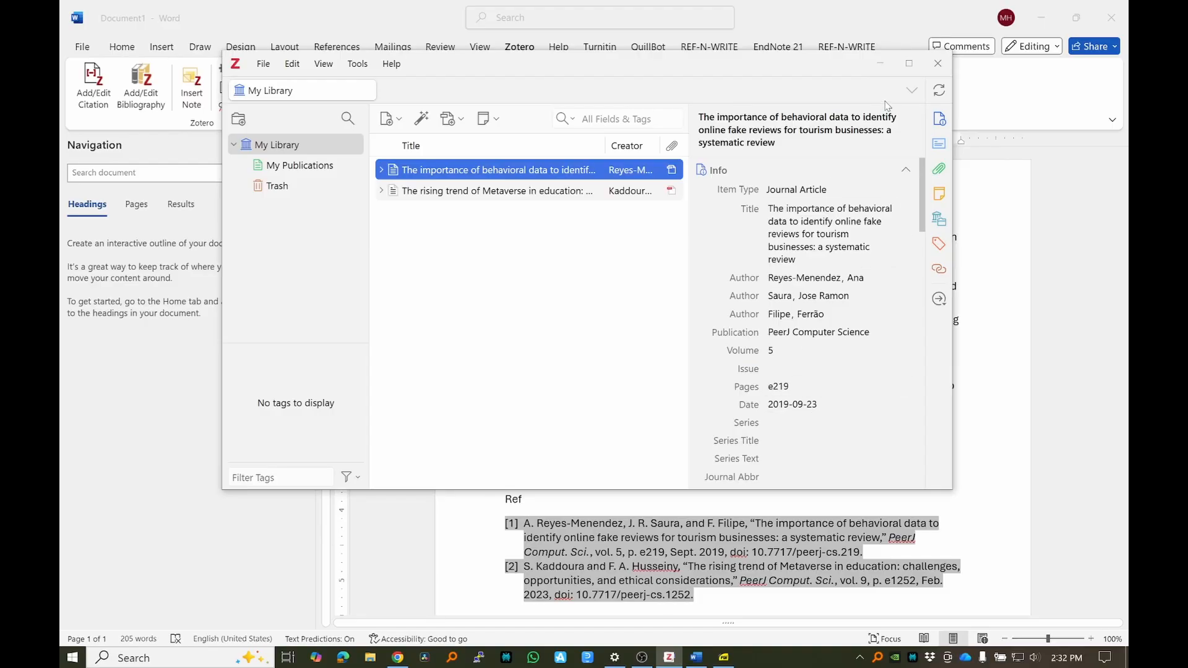
# Step: Show the desktop, refresh it, and move the My Library.ris file away from the other icons
pyautogui.click(1127, 657)
pyautogui.rightClick(369, 157)
pyautogui.click(396, 199)
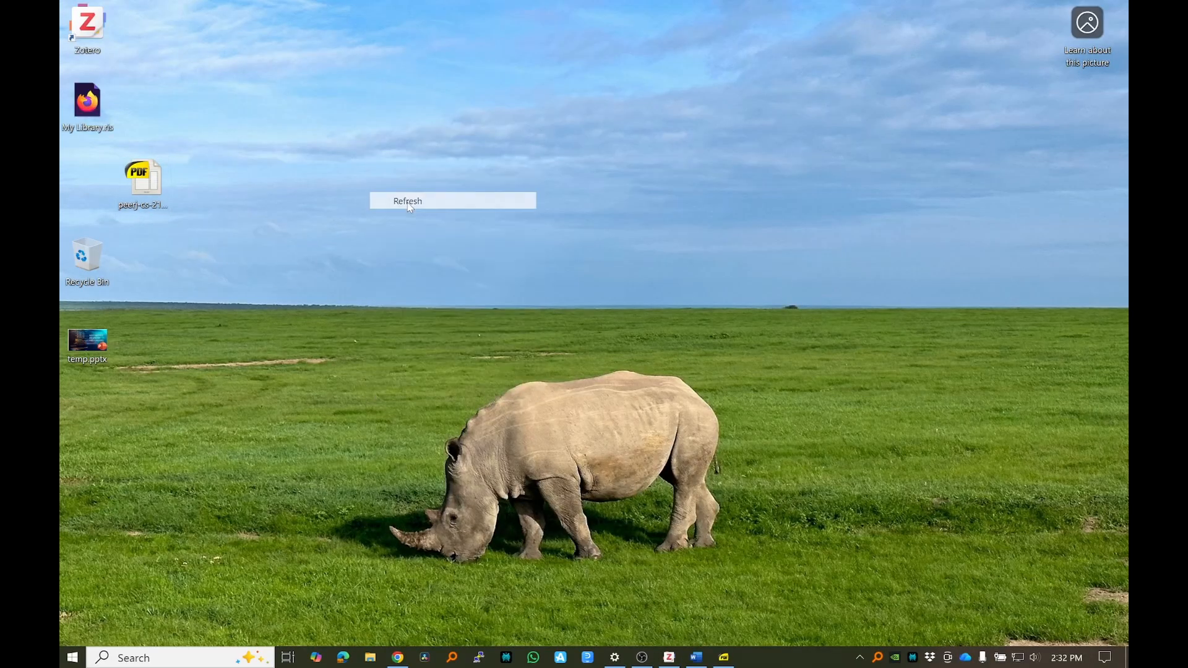
pyautogui.moveTo(87, 105); pyautogui.dragTo(444, 131)
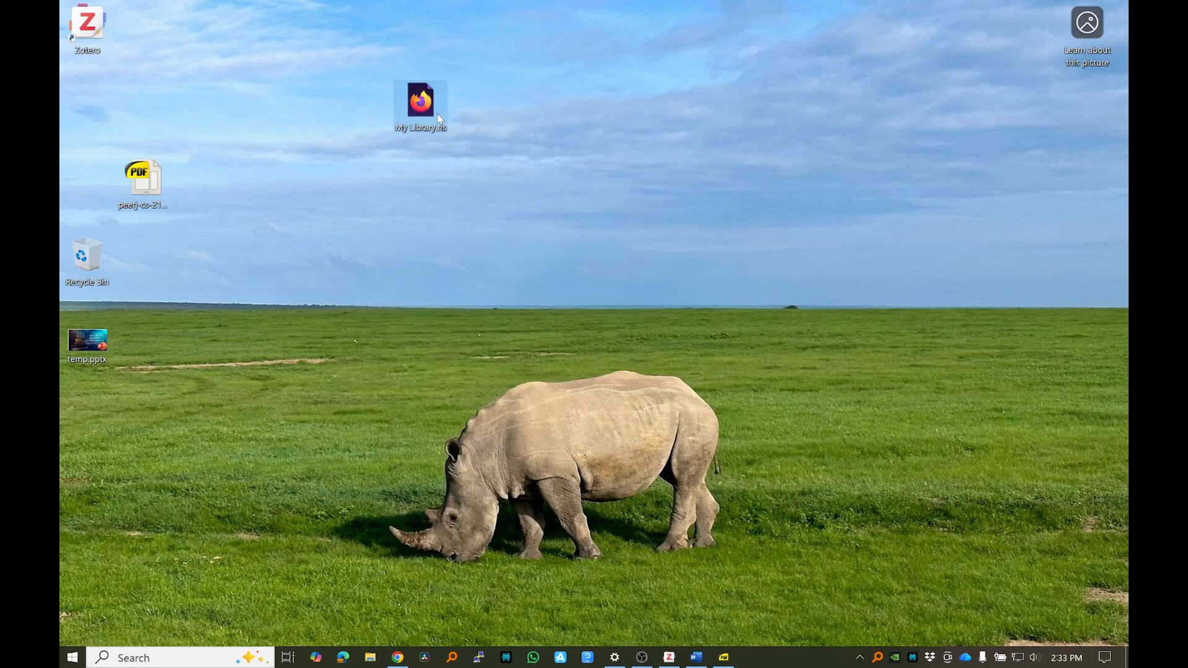
pyautogui.moveTo(507, 49); pyautogui.dragTo(249, 224)
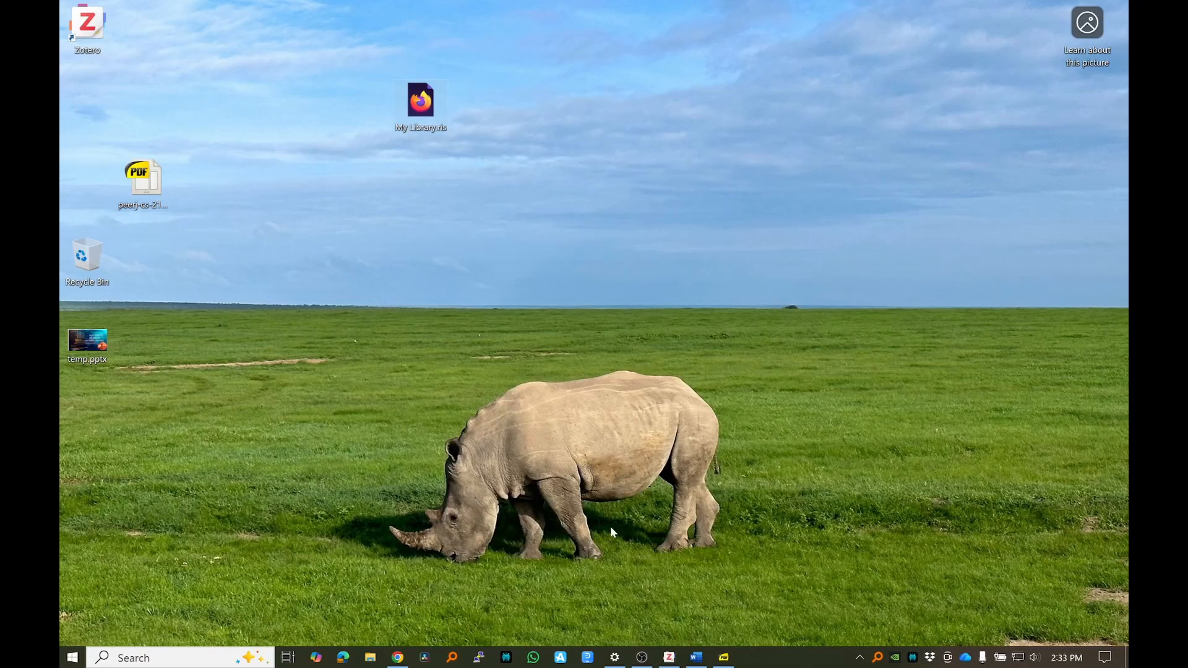
# Step: Return to Zotero and move both the Metaverse and behavioral data articles from My Library to the Trash
pyautogui.click(669, 657)
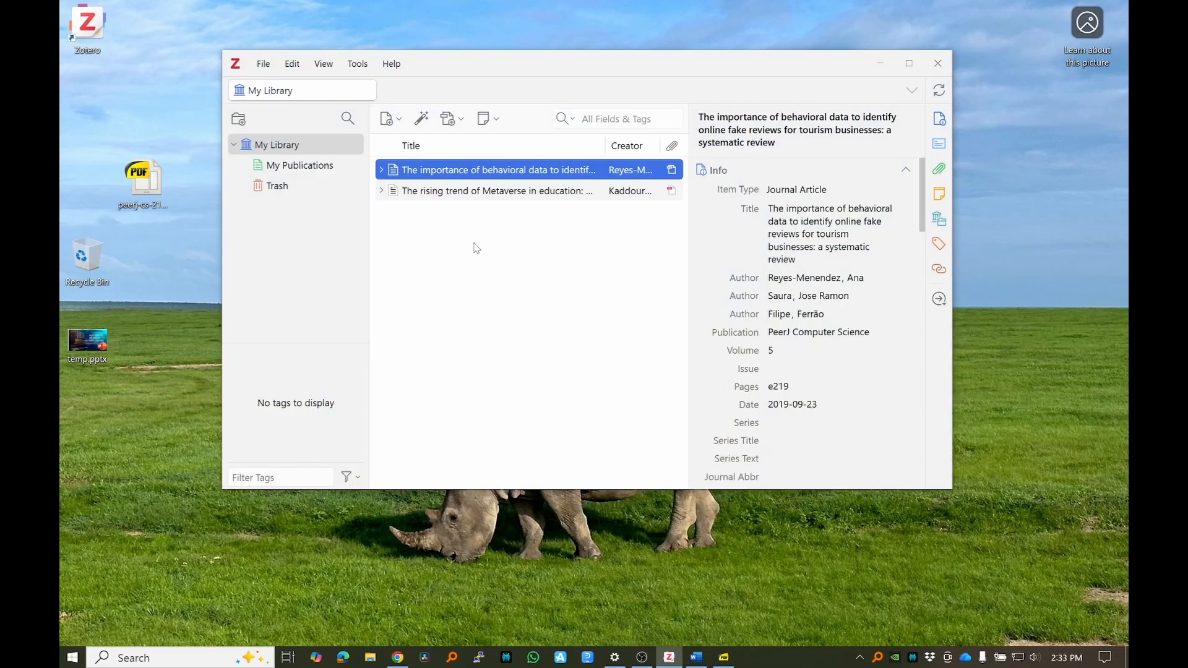
pyautogui.click(465, 187)
pyautogui.press('Delete')
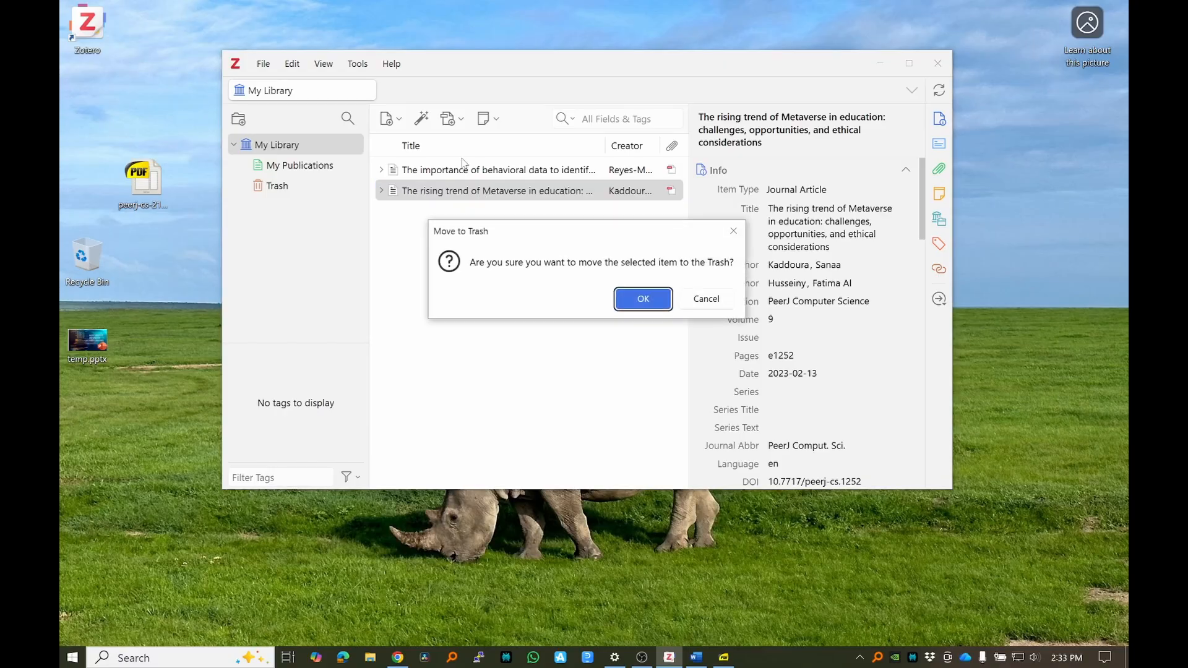
pyautogui.click(647, 290)
pyautogui.press('Delete')
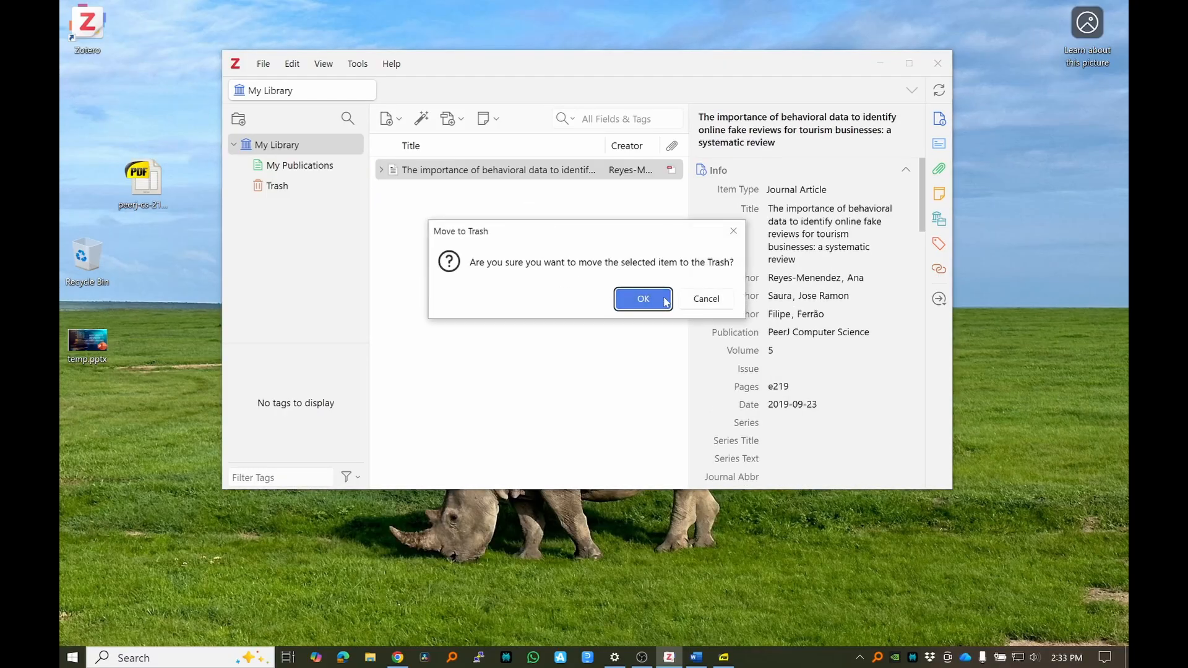
pyautogui.click(642, 298)
# Step: Open Zotero's Trash and permanently delete all the articles in it one by one
pyautogui.click(275, 187)
pyautogui.press('Delete')
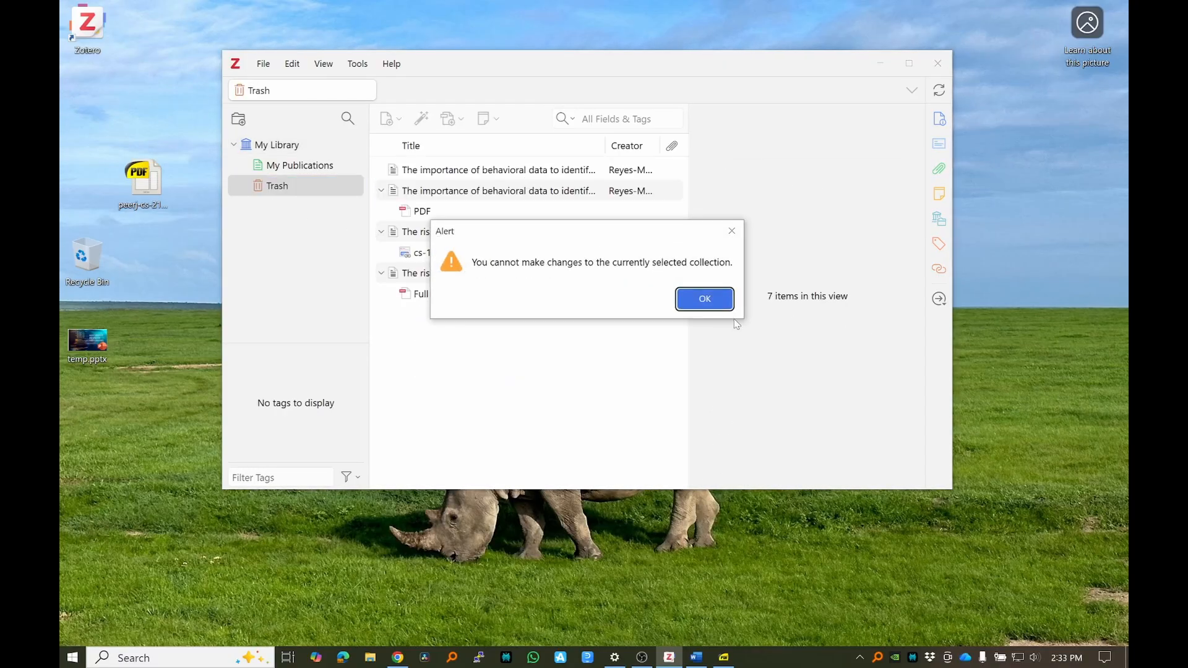
pyautogui.click(712, 304)
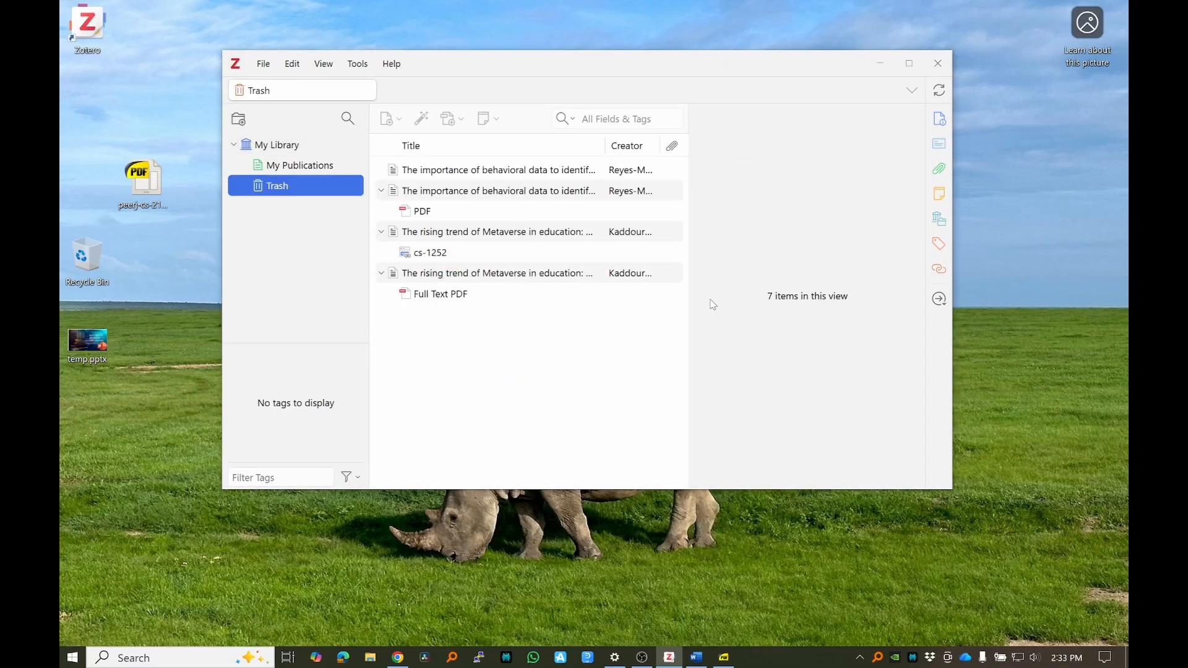
pyautogui.click(490, 176)
pyautogui.press('Delete')
pyautogui.click(619, 298)
pyautogui.press('Delete')
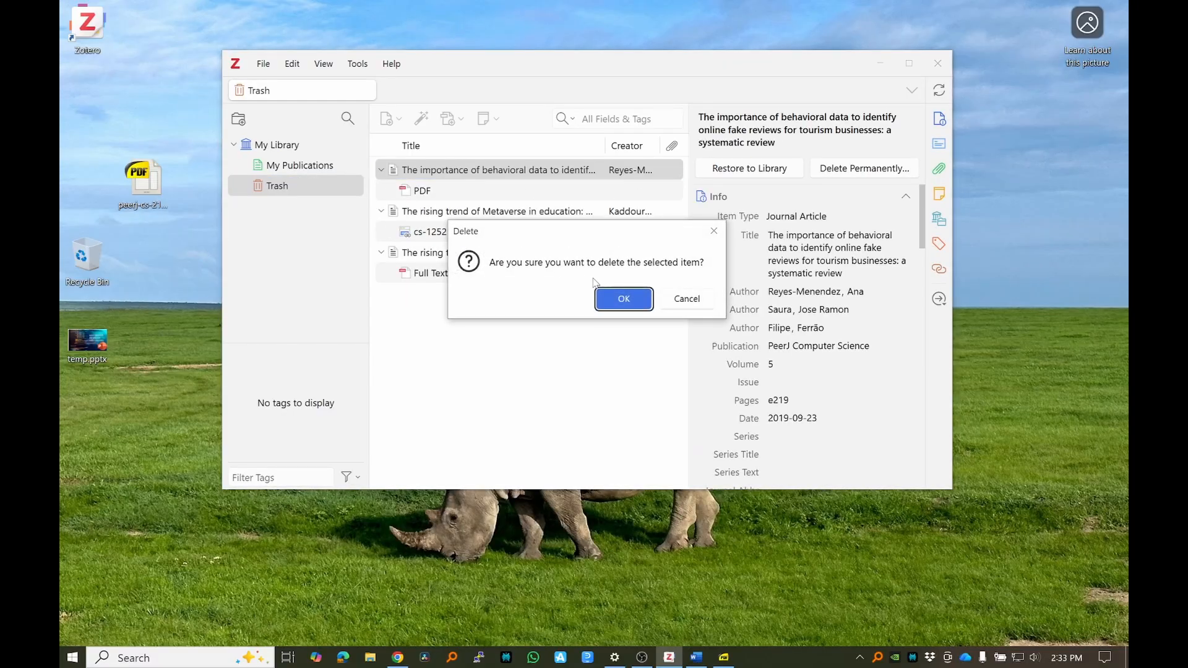
pyautogui.click(613, 298)
pyautogui.press('Delete')
pyautogui.click(606, 297)
pyautogui.press('Delete')
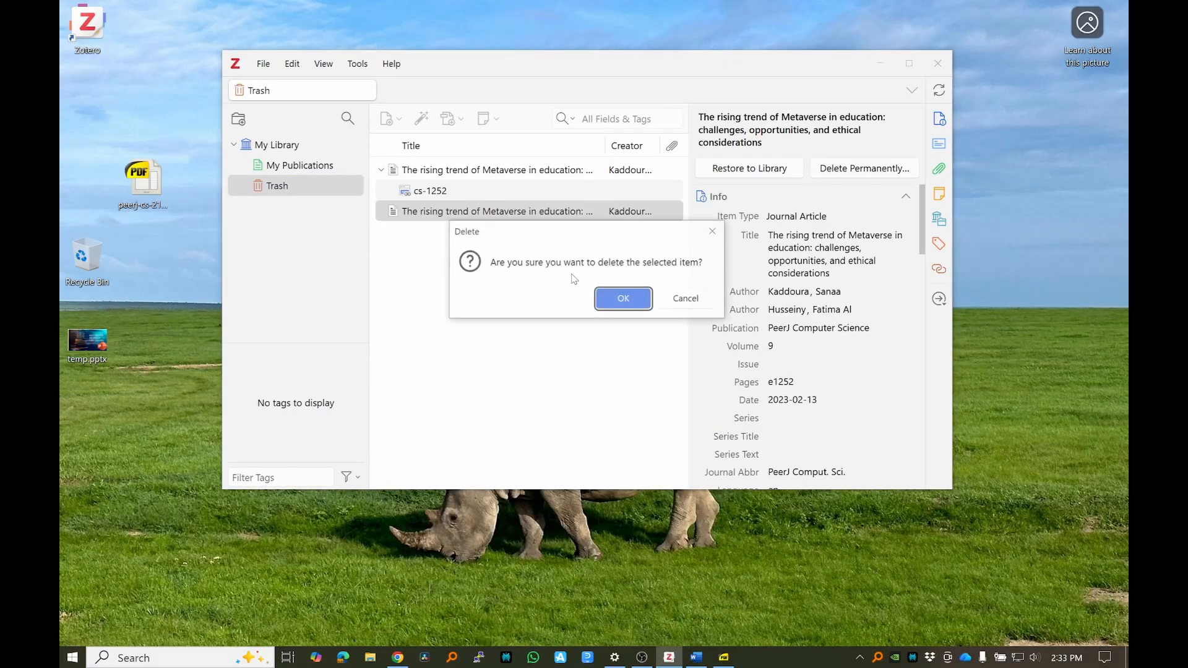
pyautogui.press('Return')
pyautogui.press('Delete')
pyautogui.press('Return')
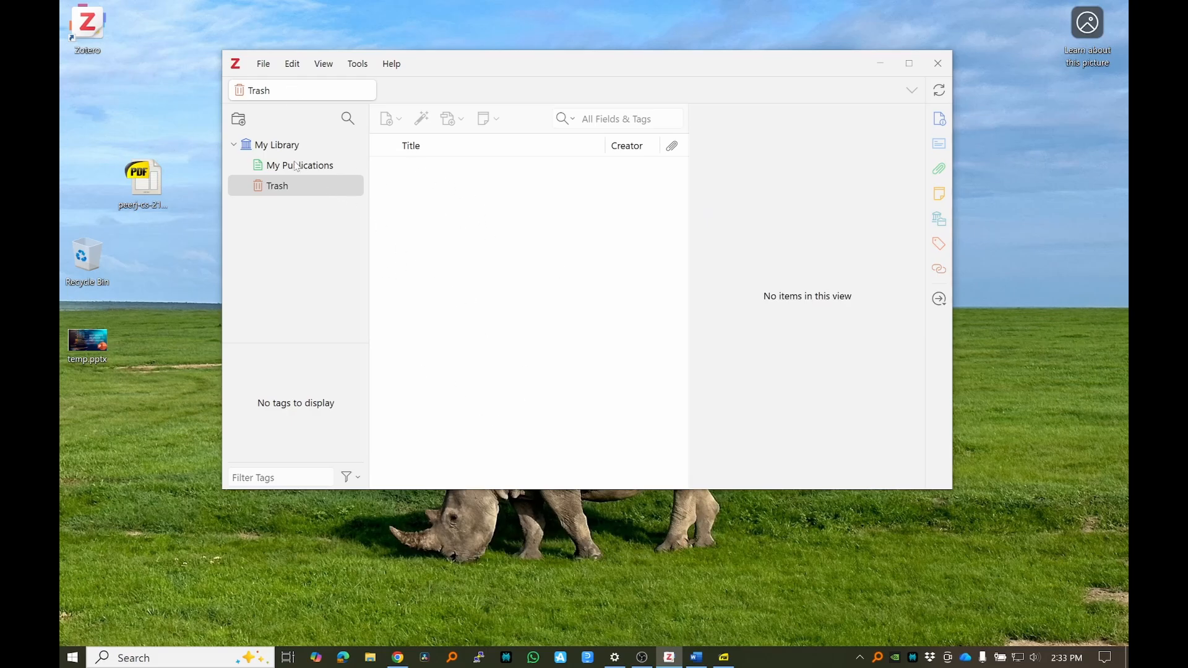
# Step: Create a new collection named "paper" in My Library
pyautogui.click(280, 145)
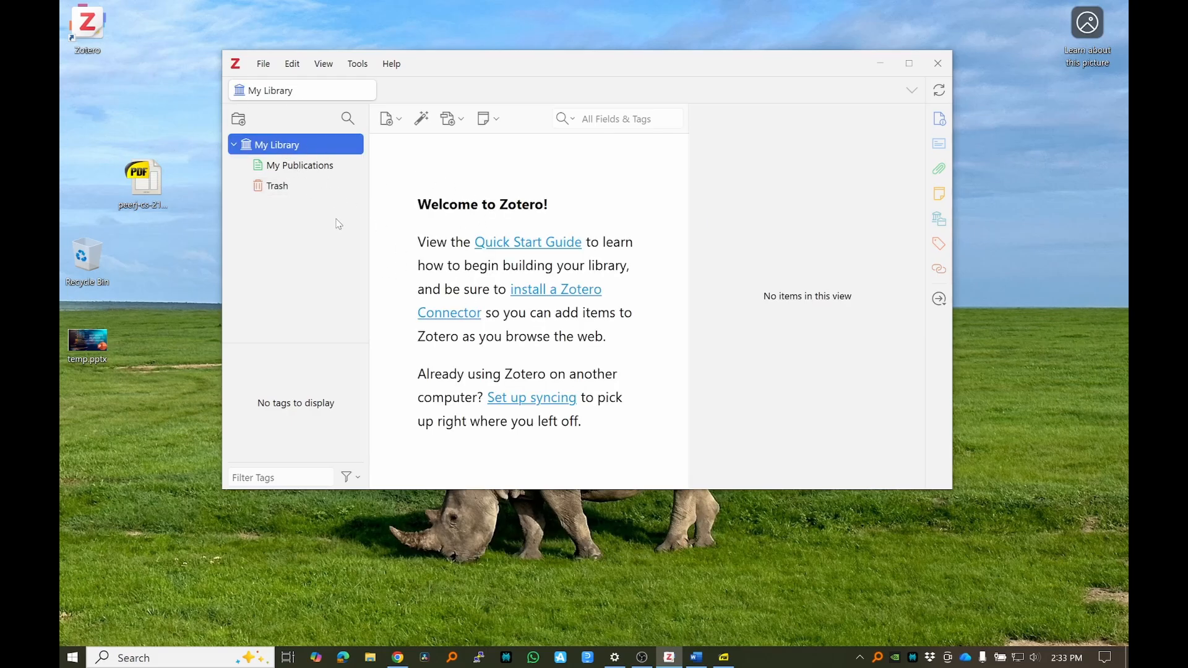
pyautogui.rightClick(277, 148)
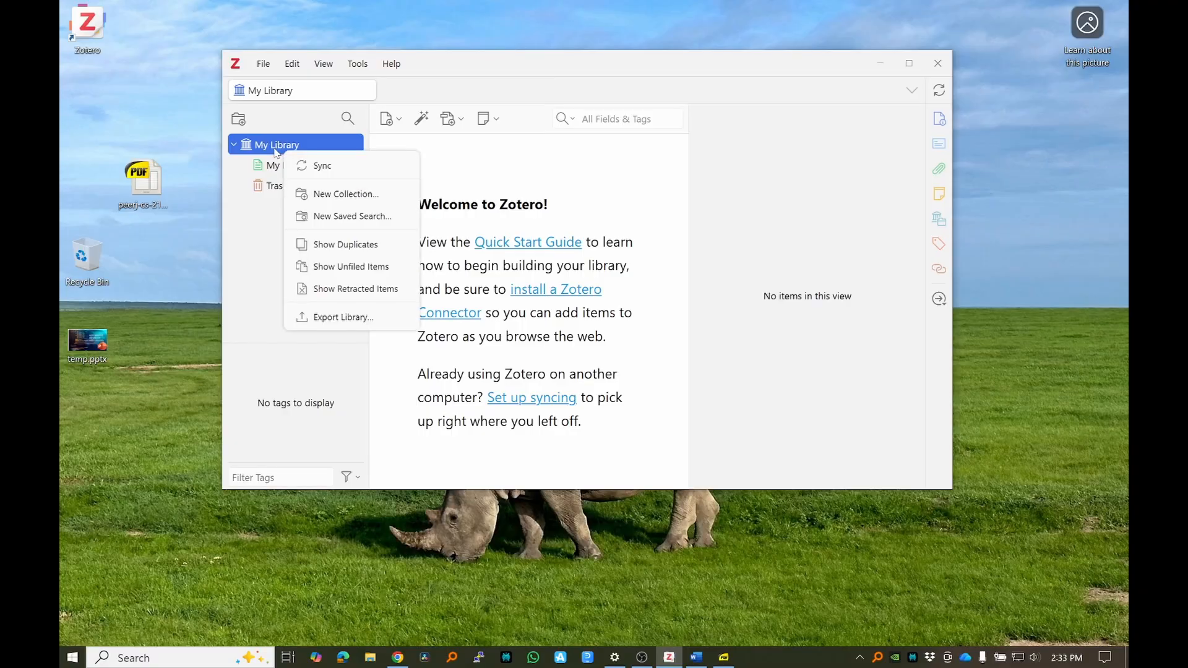
pyautogui.click(326, 195)
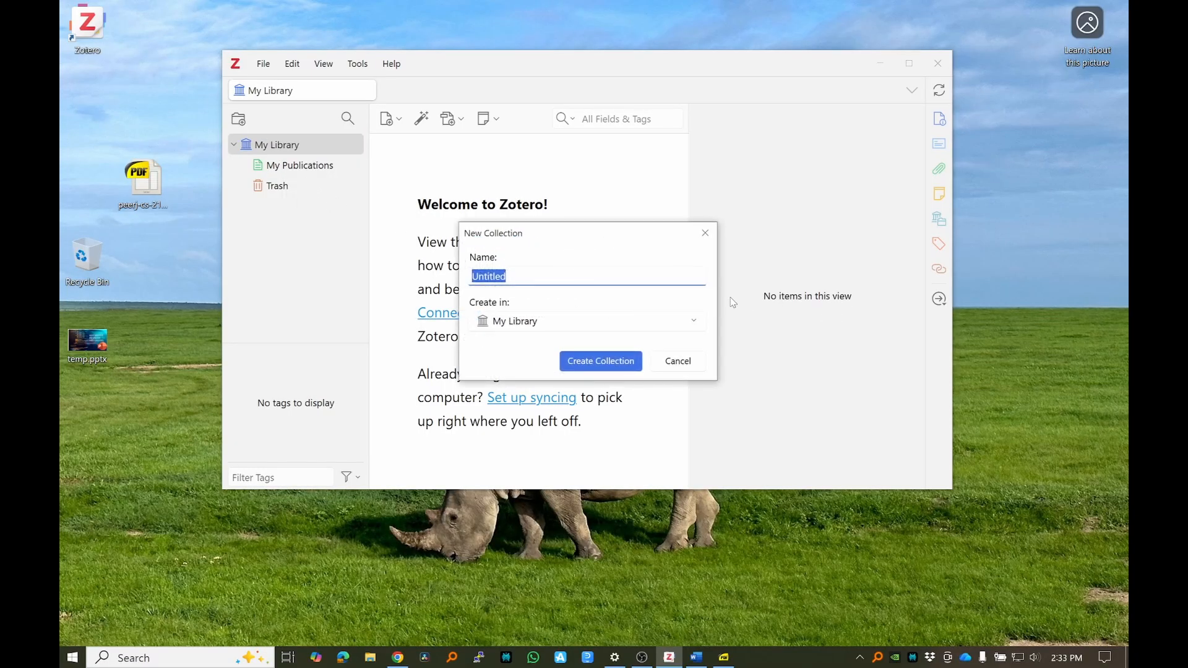
pyautogui.write('paper')
pyautogui.press('Return')
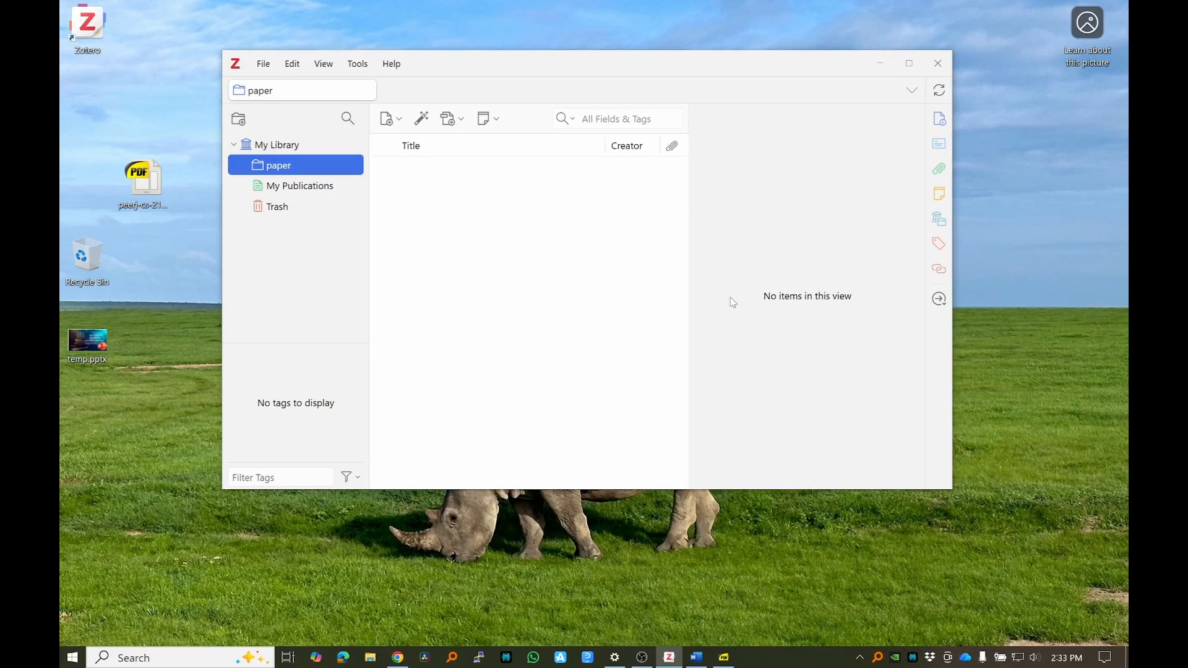
pyautogui.click(472, 206)
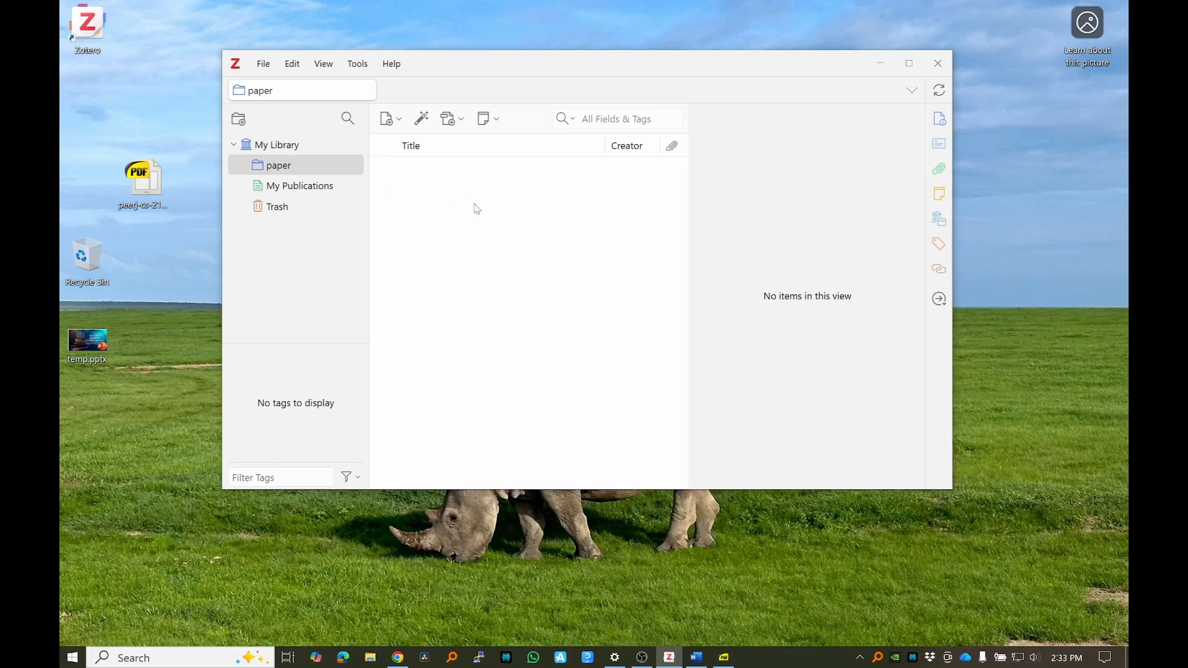
# Step: Import the My Library.ris file from the Desktop into the Zotero library and finish the import
pyautogui.click(263, 64)
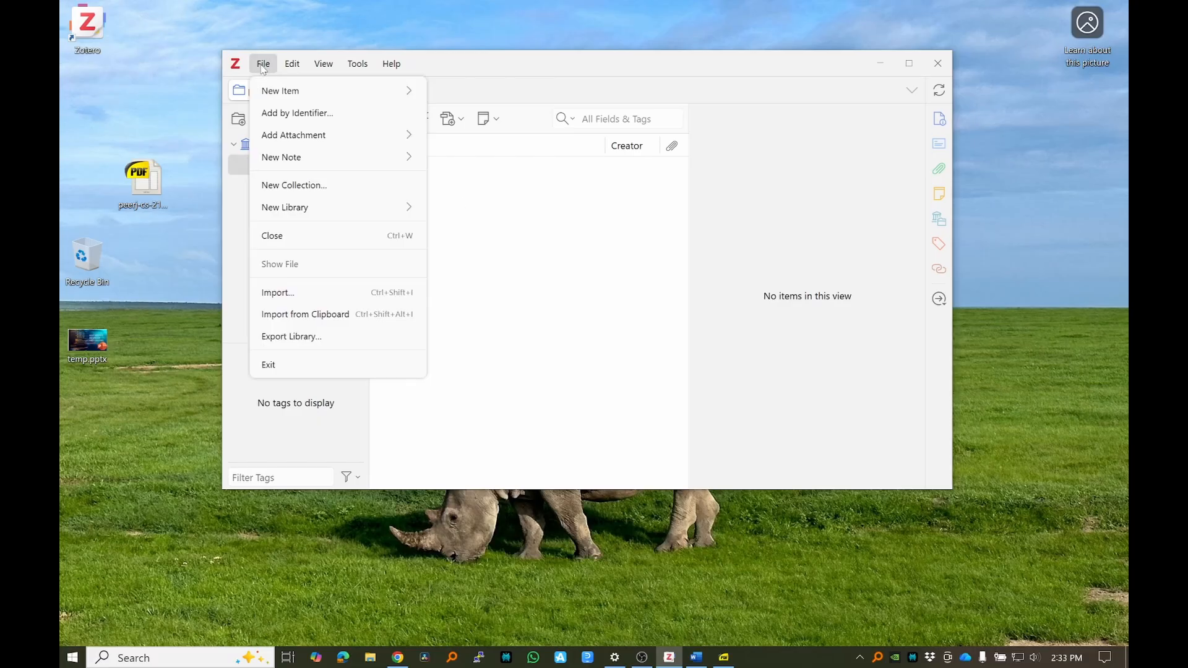
pyautogui.click(319, 293)
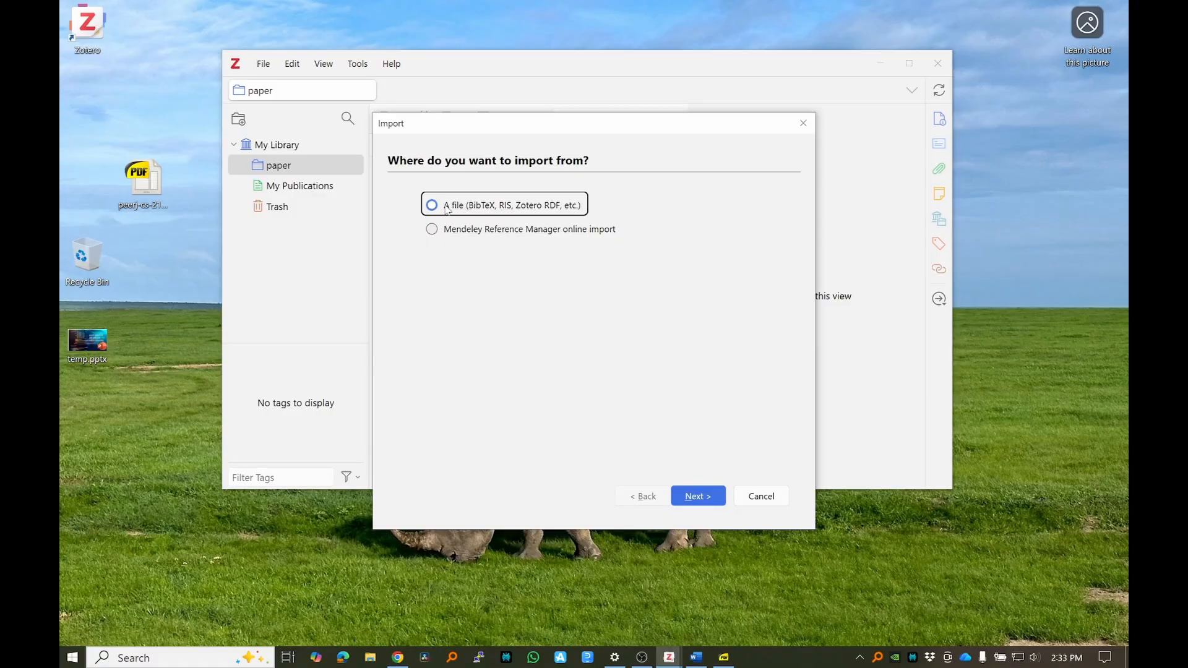
pyautogui.click(495, 199)
pyautogui.click(710, 492)
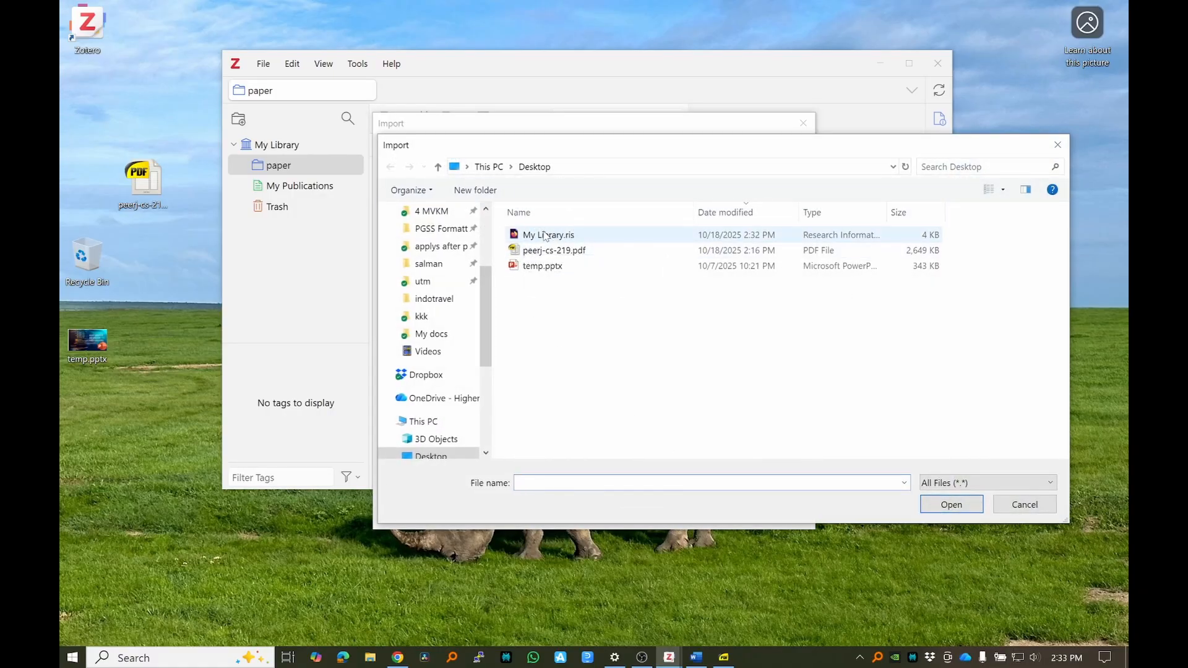
pyautogui.click(545, 235)
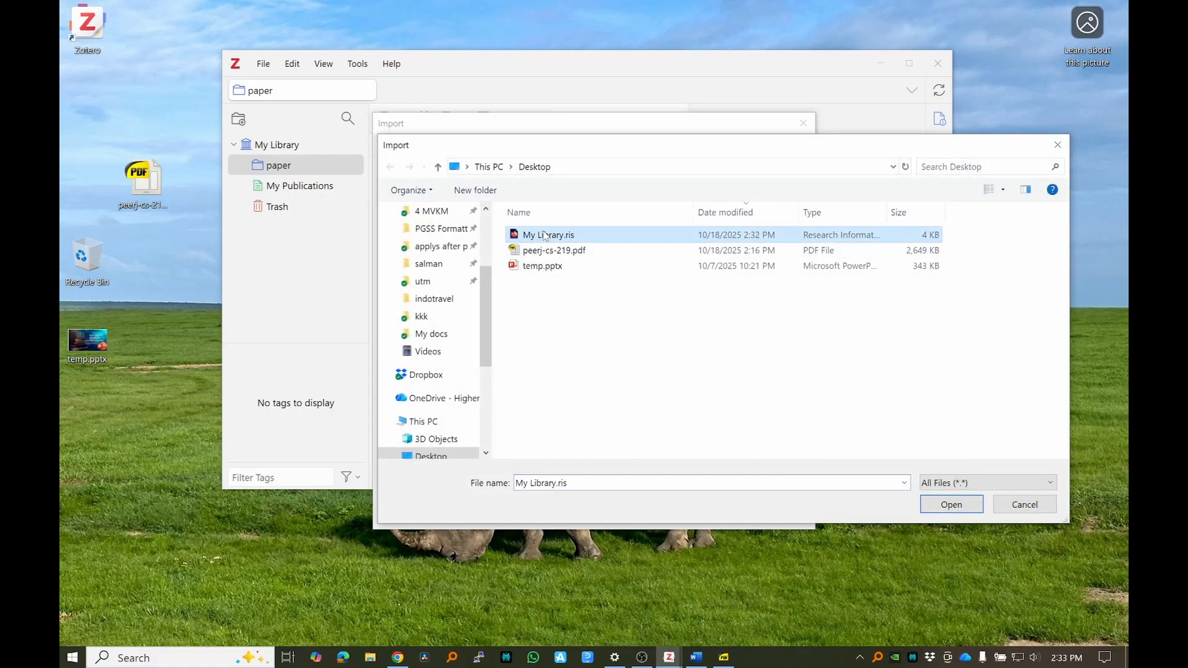
pyautogui.click(949, 506)
pyautogui.click(699, 497)
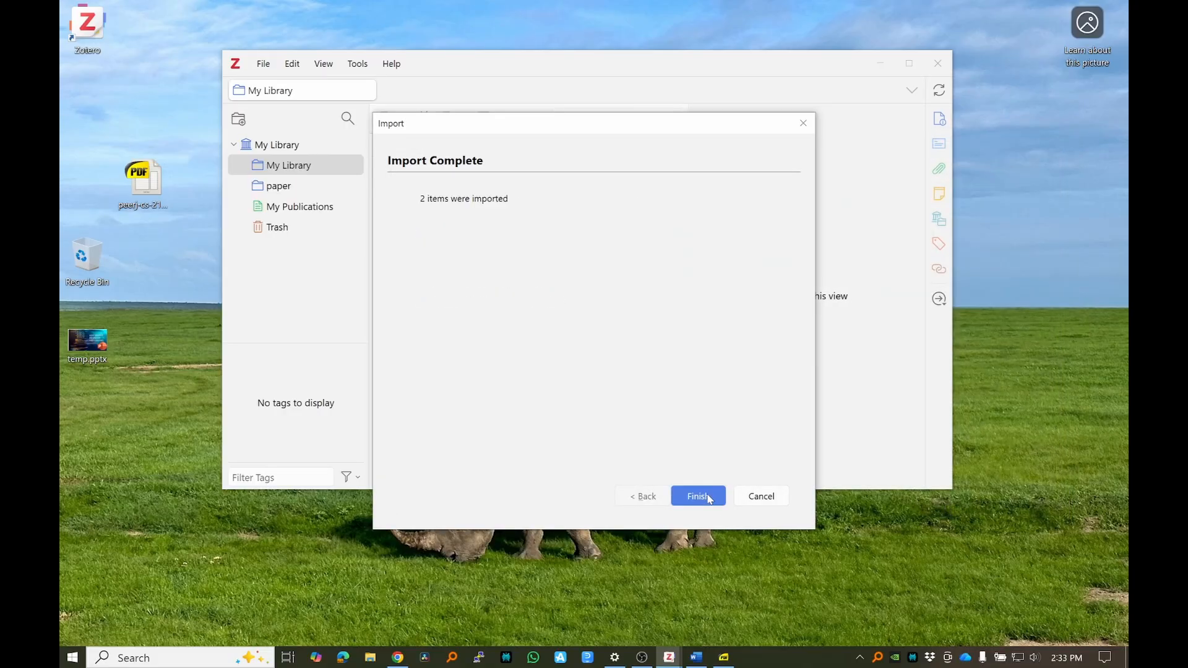
pyautogui.click(698, 497)
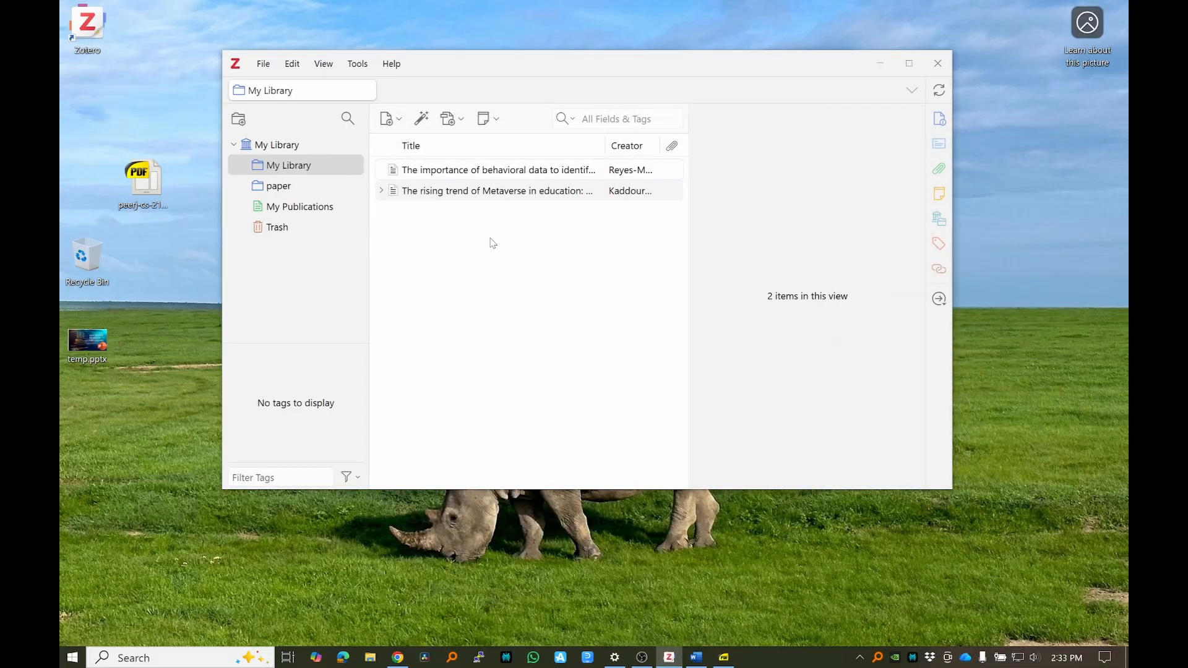
# Step: Review the details of the imported behavioral data and Metaverse articles in the My Library collection
pyautogui.click(438, 168)
pyautogui.click(451, 192)
pyautogui.click(447, 177)
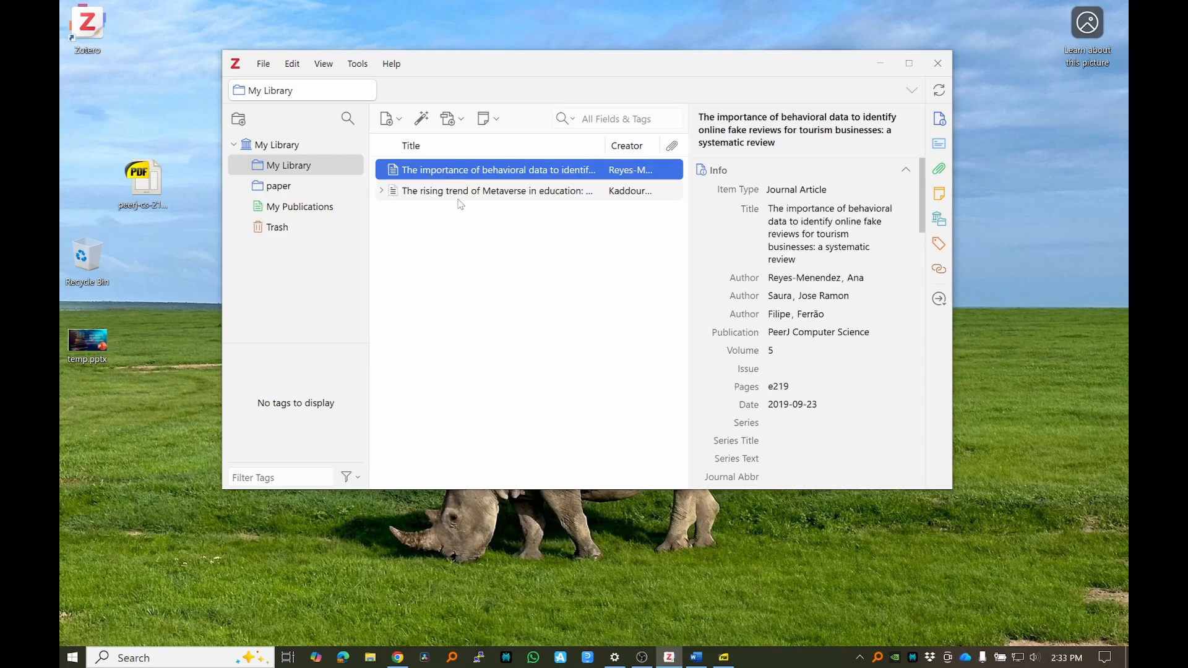
pyautogui.click(461, 195)
pyautogui.click(456, 178)
pyautogui.click(472, 197)
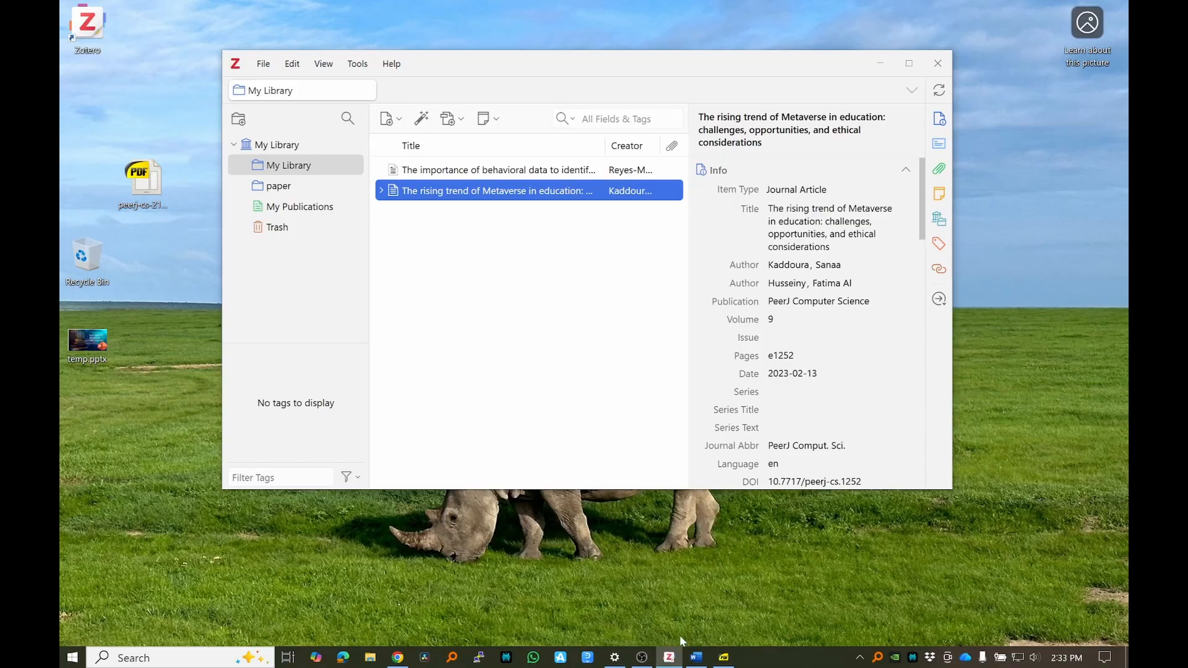
# Step: Switch to Word and change the document's Zotero citation style to Elsevier - Harvard (with titles)
pyautogui.click(696, 655)
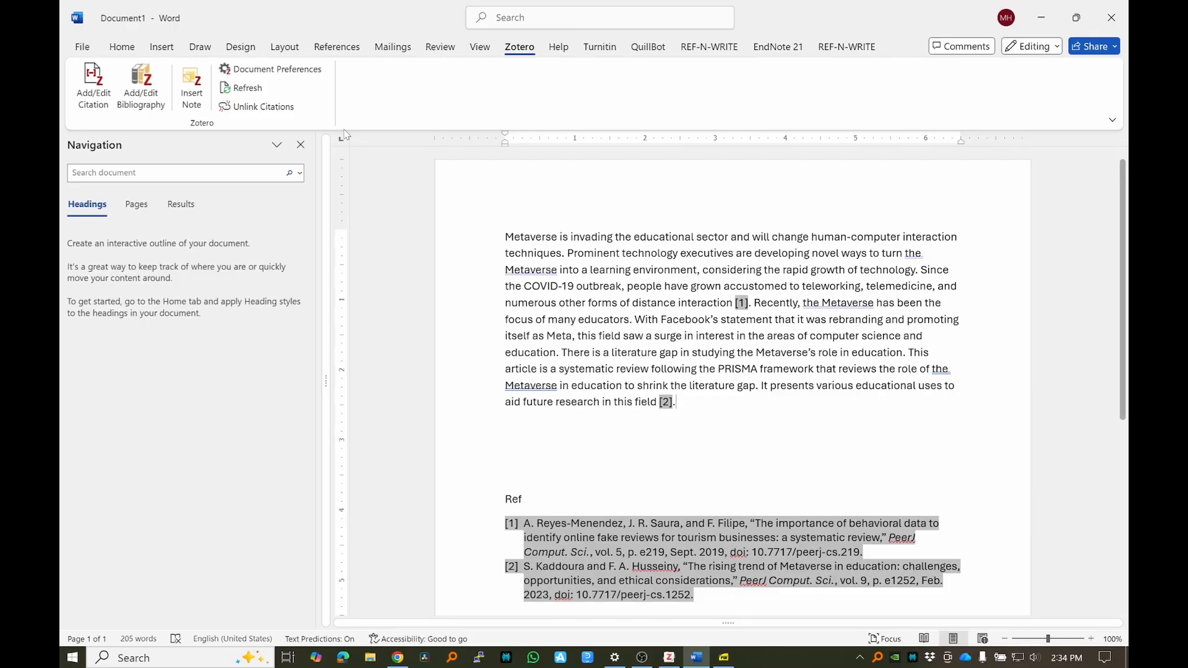
pyautogui.click(235, 74)
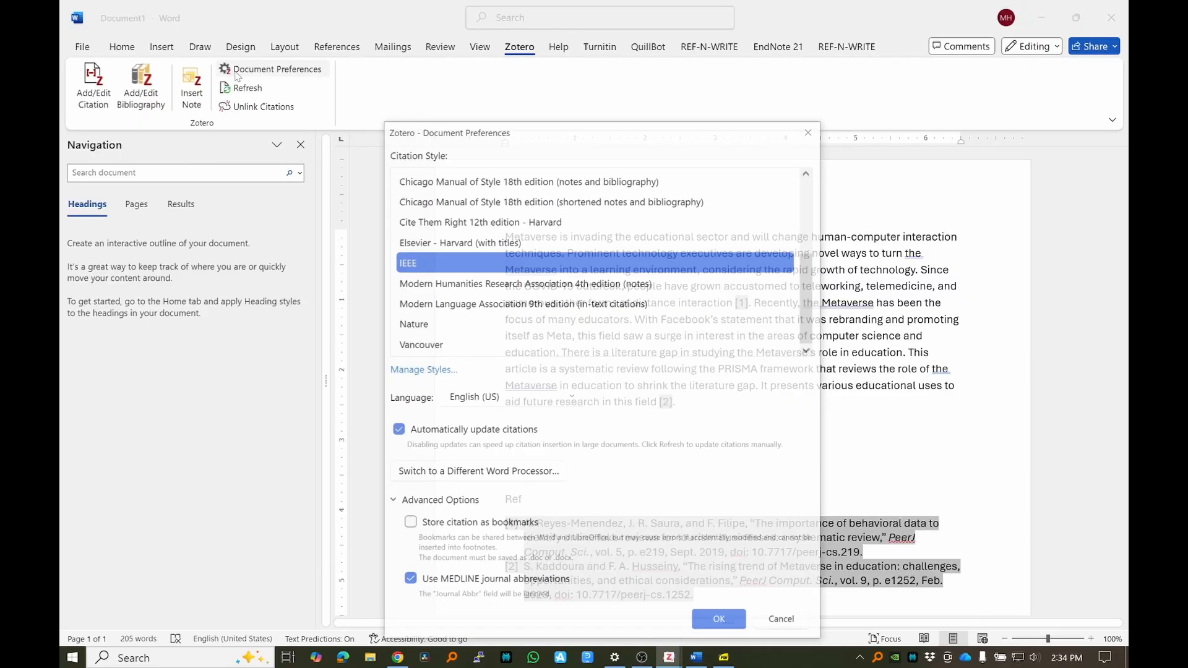
pyautogui.click(452, 242)
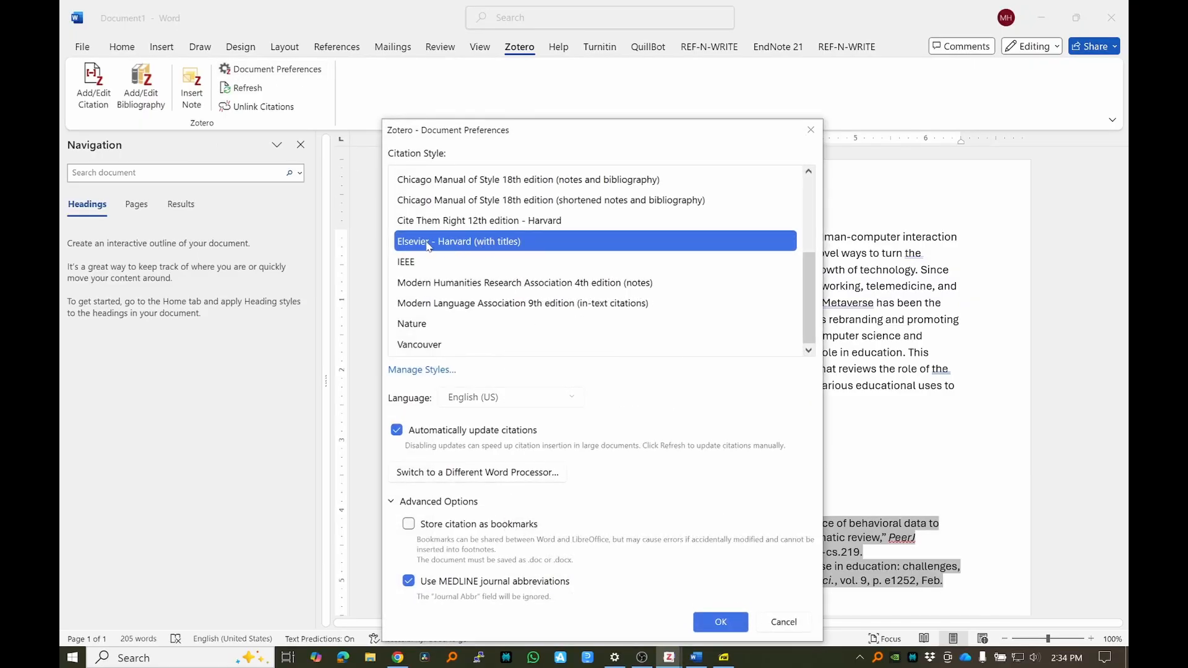
pyautogui.scroll(2, 469, 267)
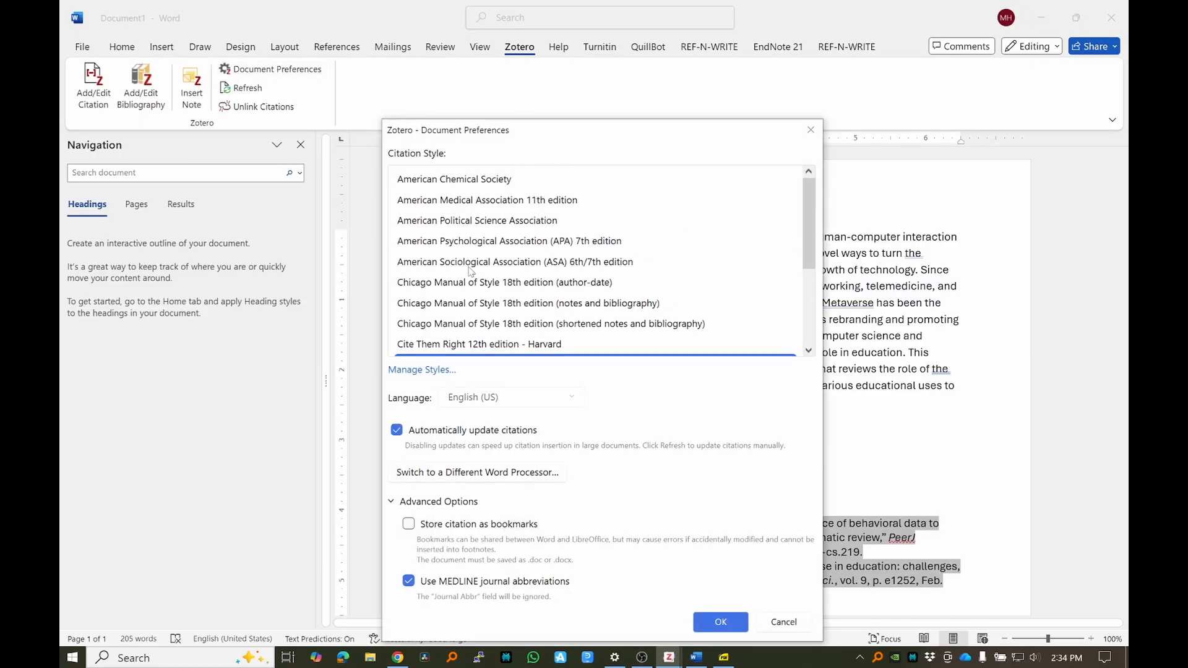
pyautogui.click(566, 246)
pyautogui.click(576, 263)
pyautogui.scroll(-2, 532, 236)
pyautogui.scroll(2, 521, 209)
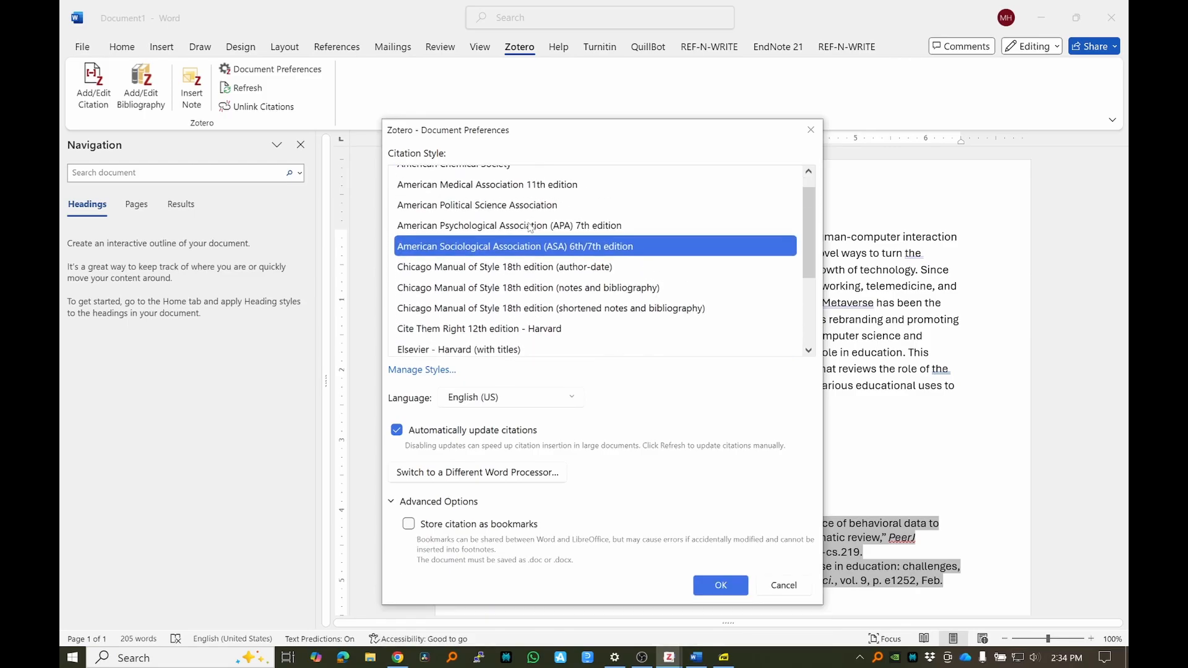
pyautogui.scroll(-2, 495, 235)
pyautogui.click(404, 263)
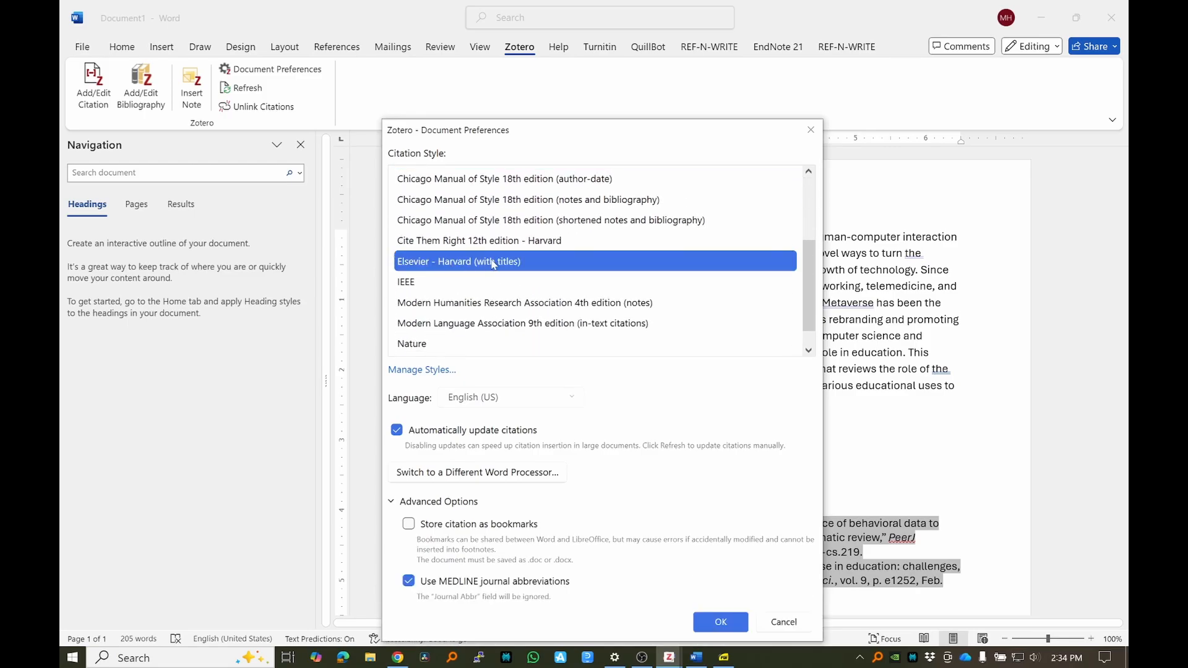
pyautogui.click(719, 621)
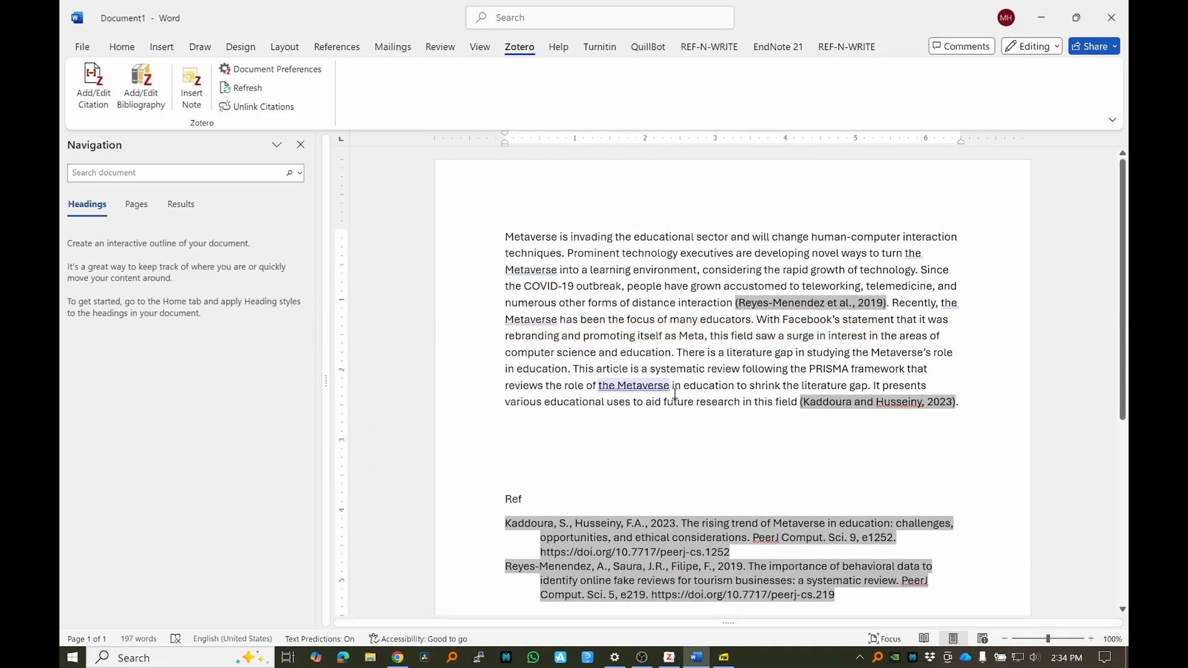
# Step: Examine the formatting of the first in-text citation and the reference list under Ref
pyautogui.moveTo(736, 303); pyautogui.dragTo(888, 304)
pyautogui.moveTo(564, 490); pyautogui.dragTo(790, 592)
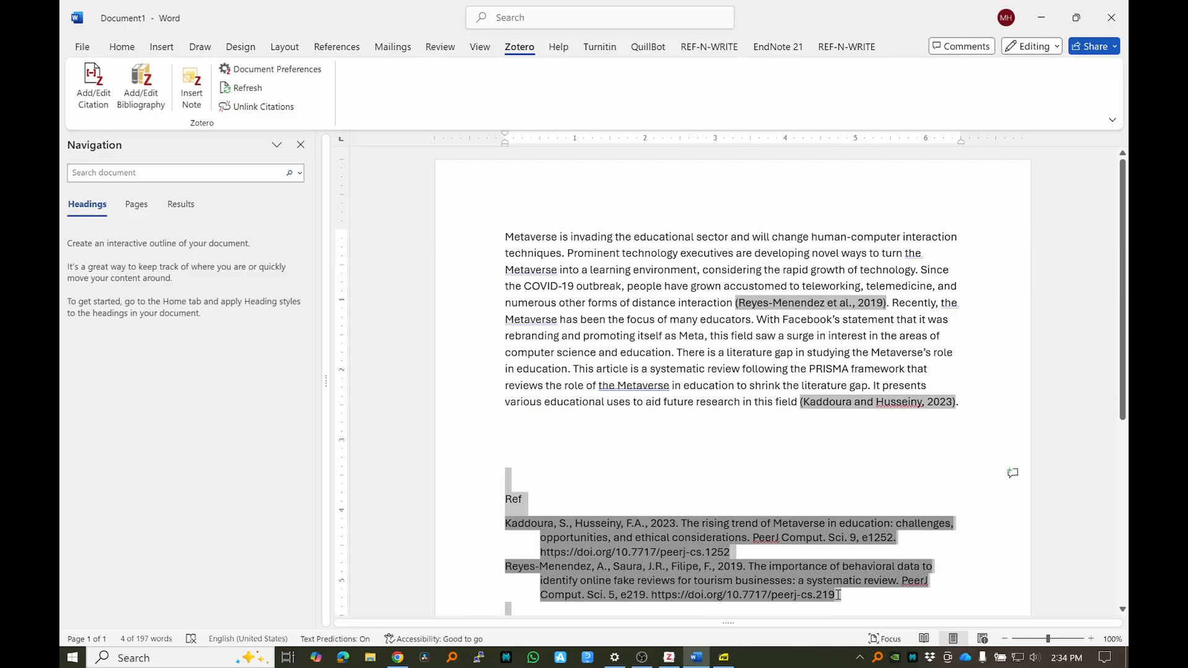
pyautogui.click(754, 472)
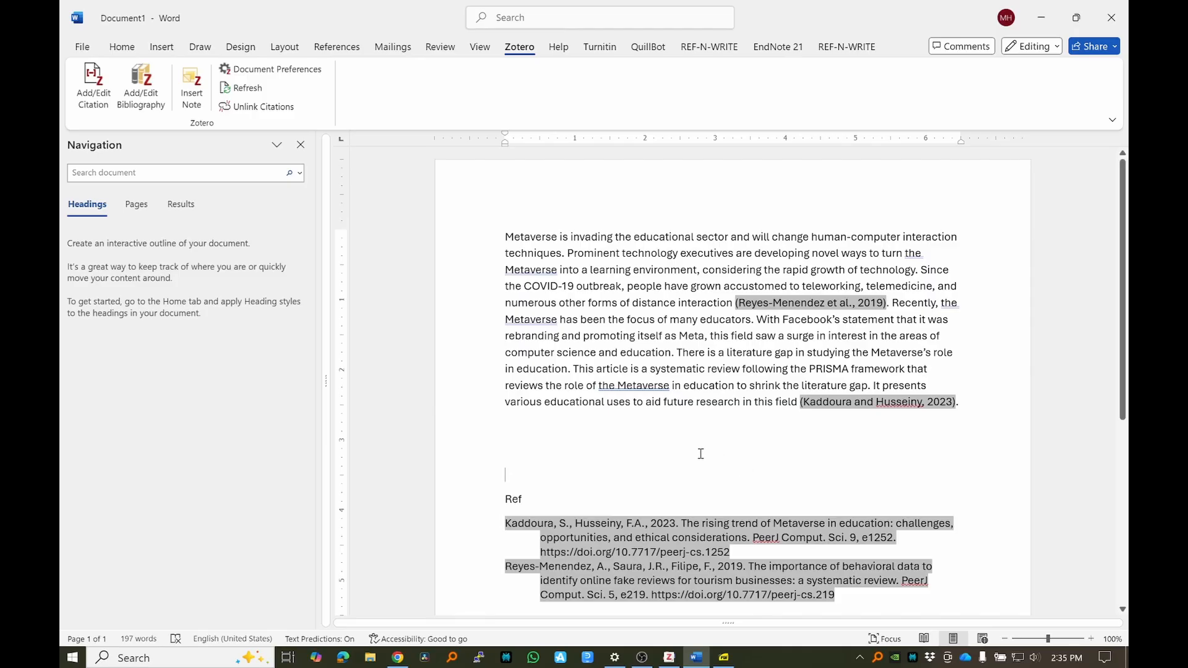
# Step: Browse the Zotero Style Repository for additional citation styles and install the Journal of Biomechanics style
pyautogui.click(290, 70)
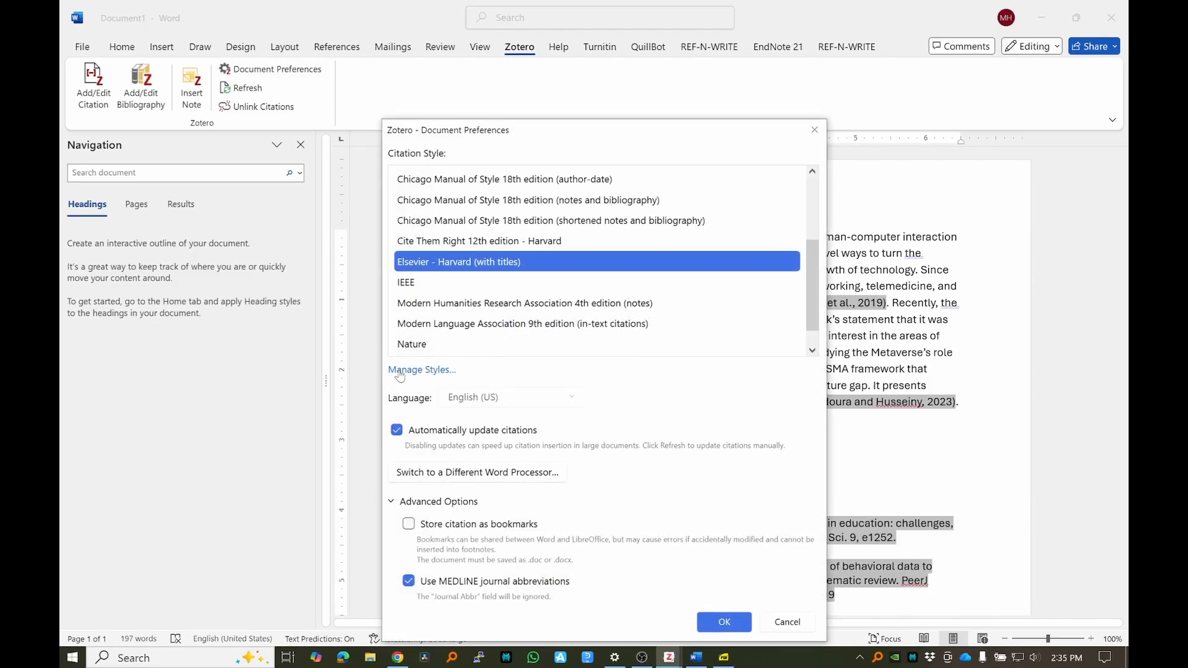
pyautogui.click(399, 371)
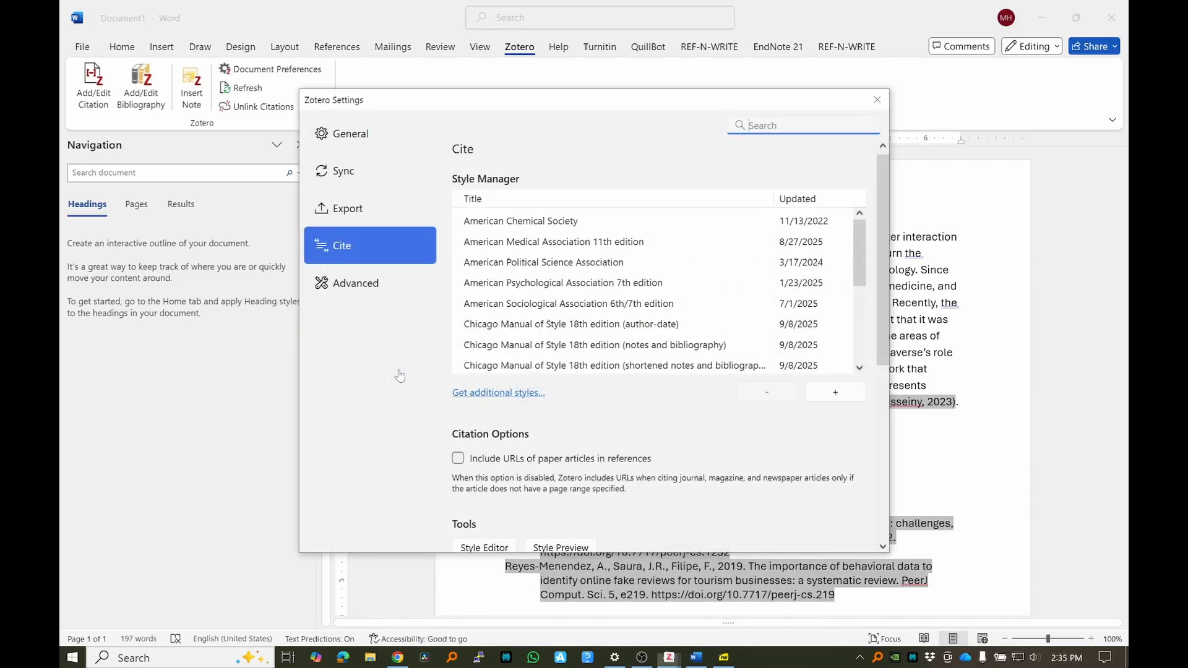
pyautogui.click(475, 397)
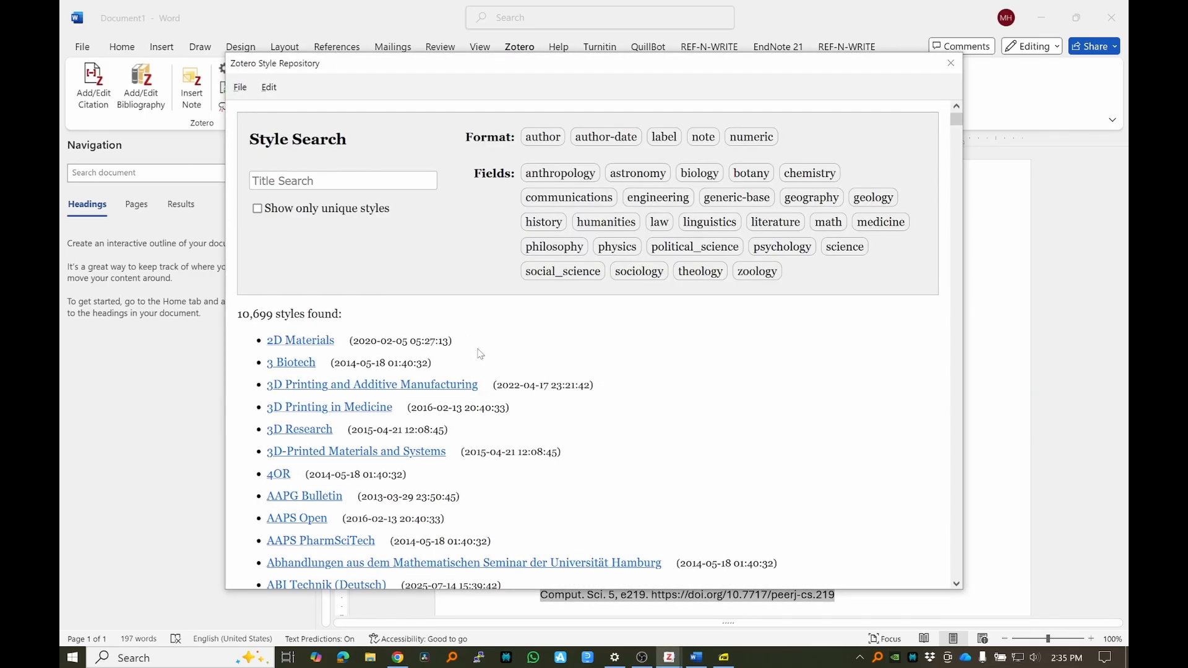
pyautogui.scroll(-20, 491, 371)
pyautogui.scroll(-20, 495, 357)
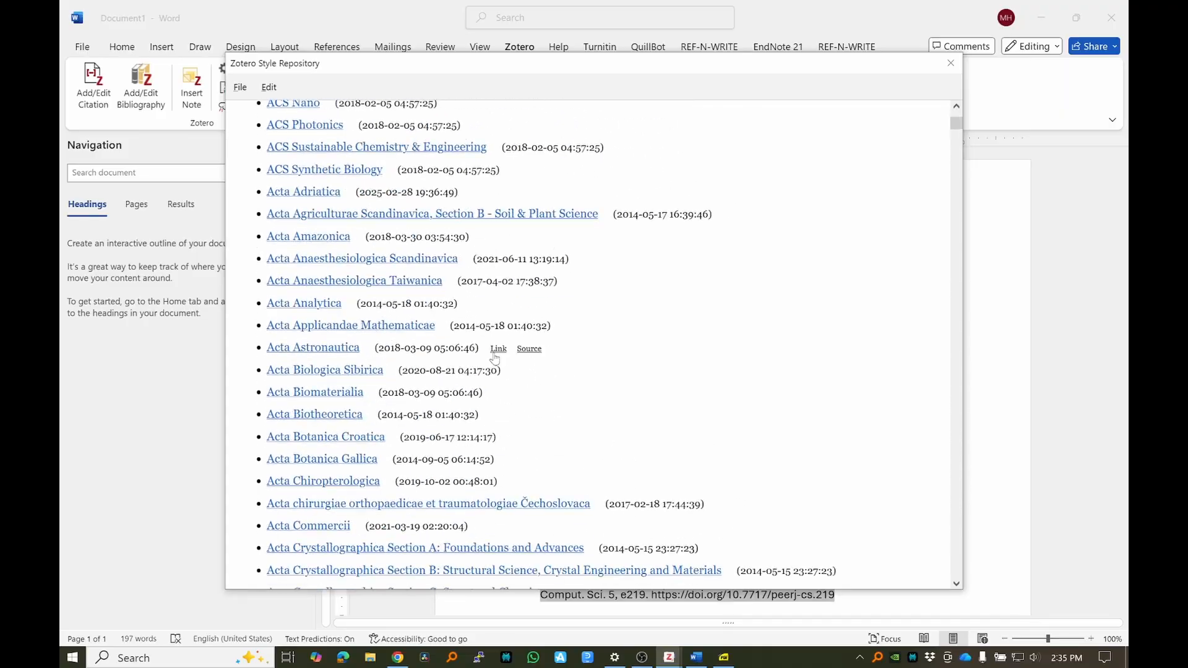
pyautogui.scroll(-20, 496, 357)
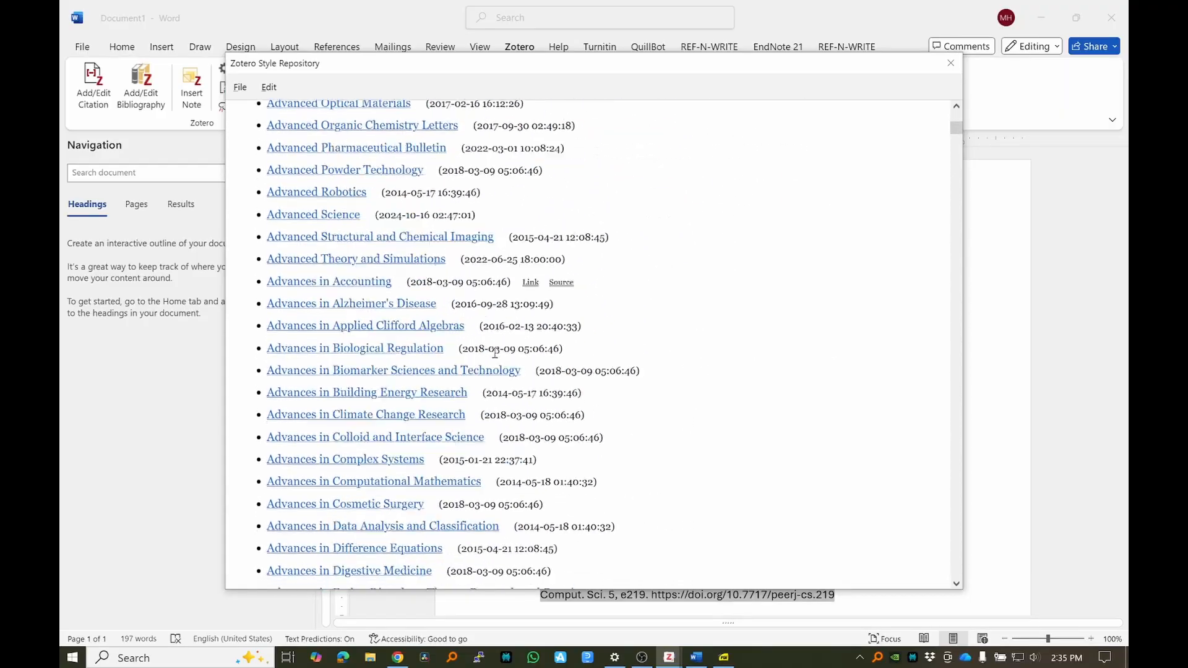
pyautogui.moveTo(958, 136); pyautogui.dragTo(974, 349)
pyautogui.moveTo(300, 332)
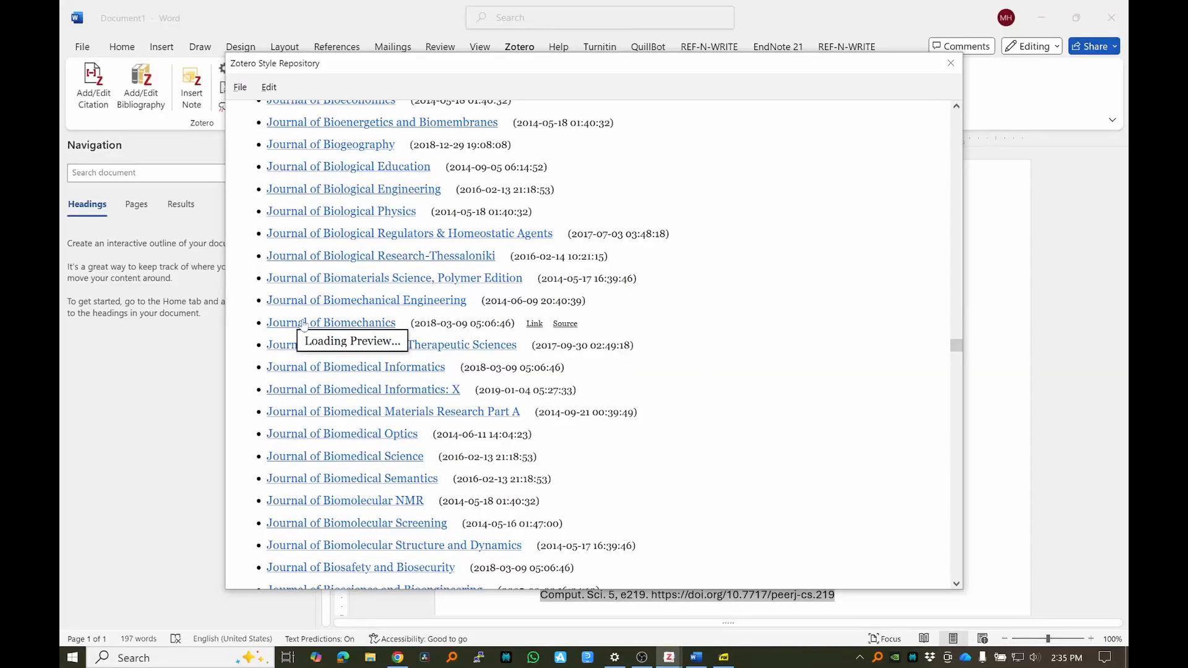
pyautogui.click(300, 326)
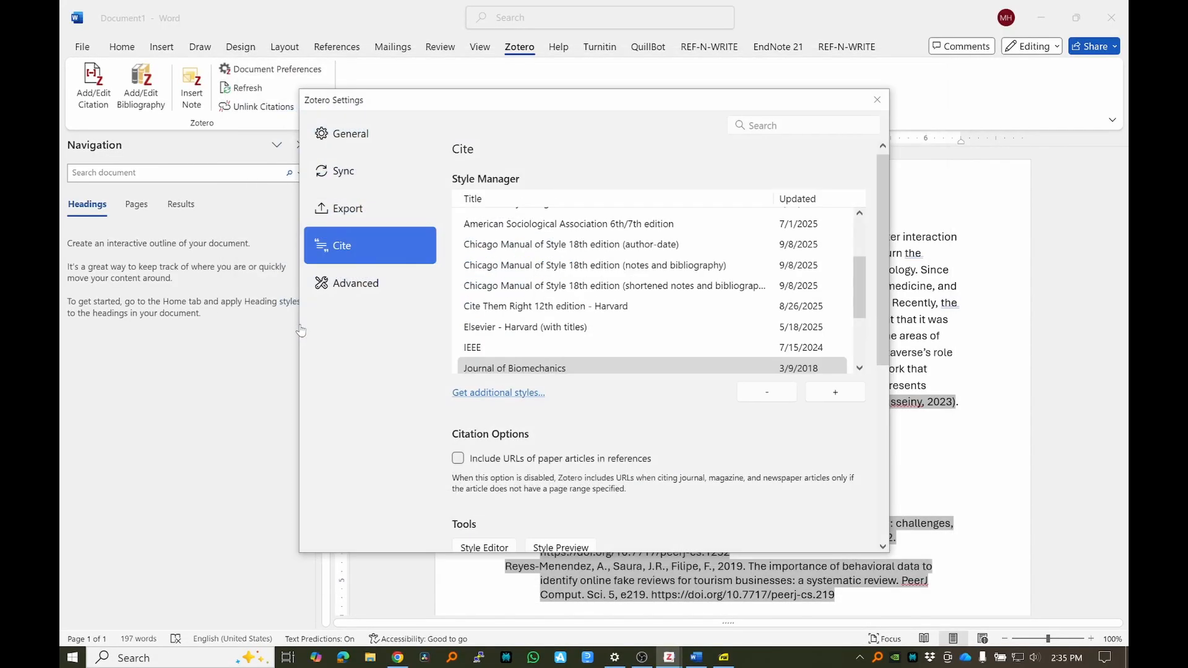
# Step: Check the Journal of Biomechanics entry in the Style Manager list and close Zotero Settings
pyautogui.scroll(-1, 520, 318)
pyautogui.scroll(-1, 520, 318)
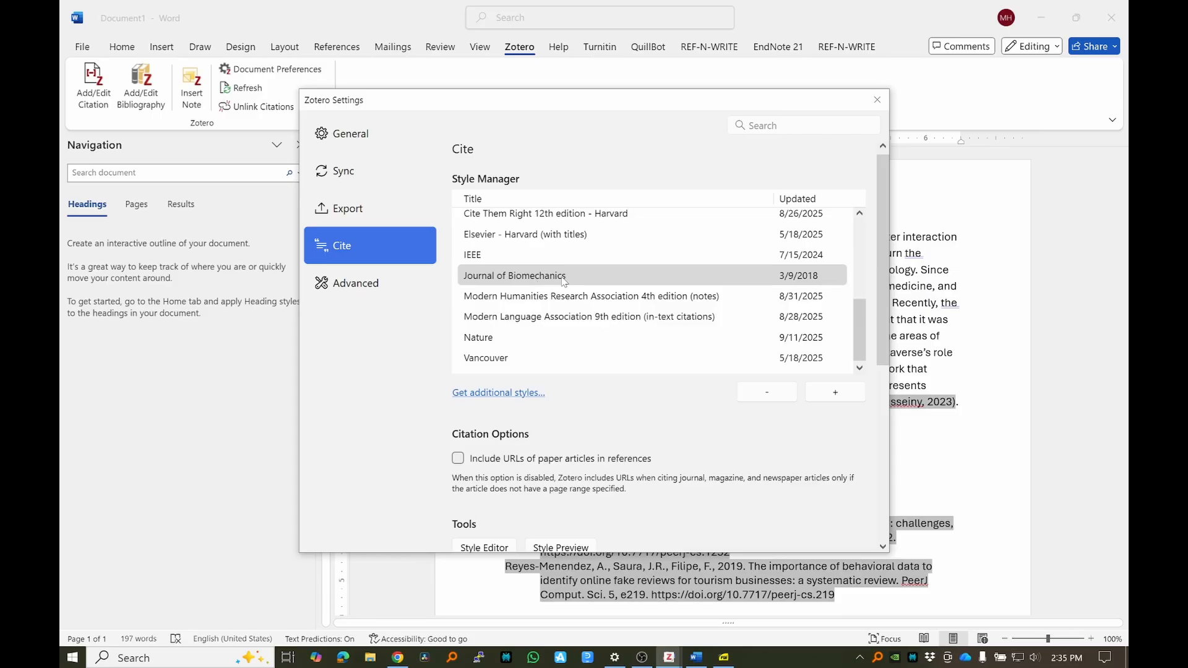
pyautogui.click(538, 283)
pyautogui.click(877, 99)
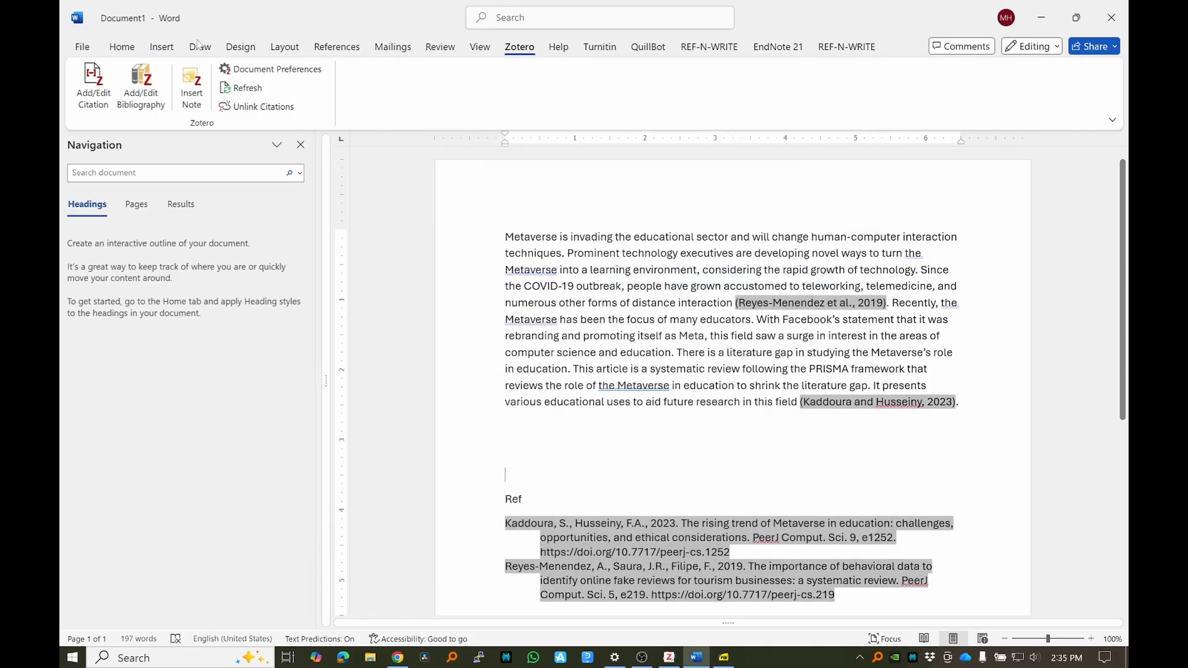
# Step: Apply the Journal of Biomechanics citation style to the document and select the Ref section with its bibliography
pyautogui.click(272, 68)
pyautogui.scroll(-1, 543, 290)
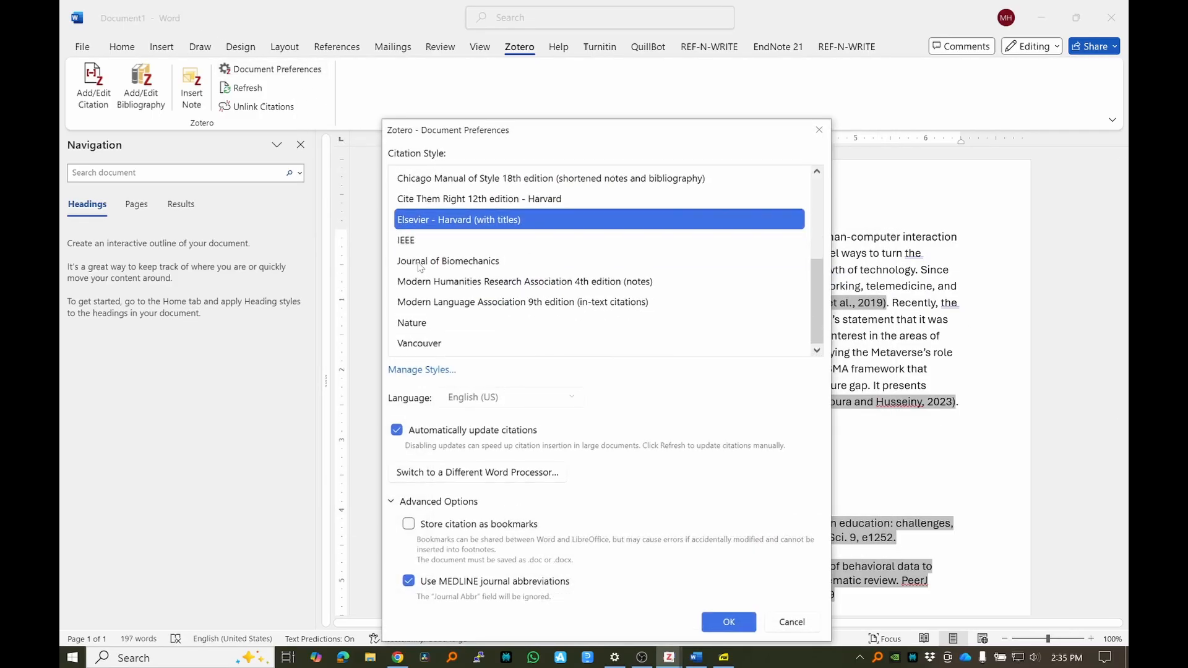
pyautogui.click(496, 261)
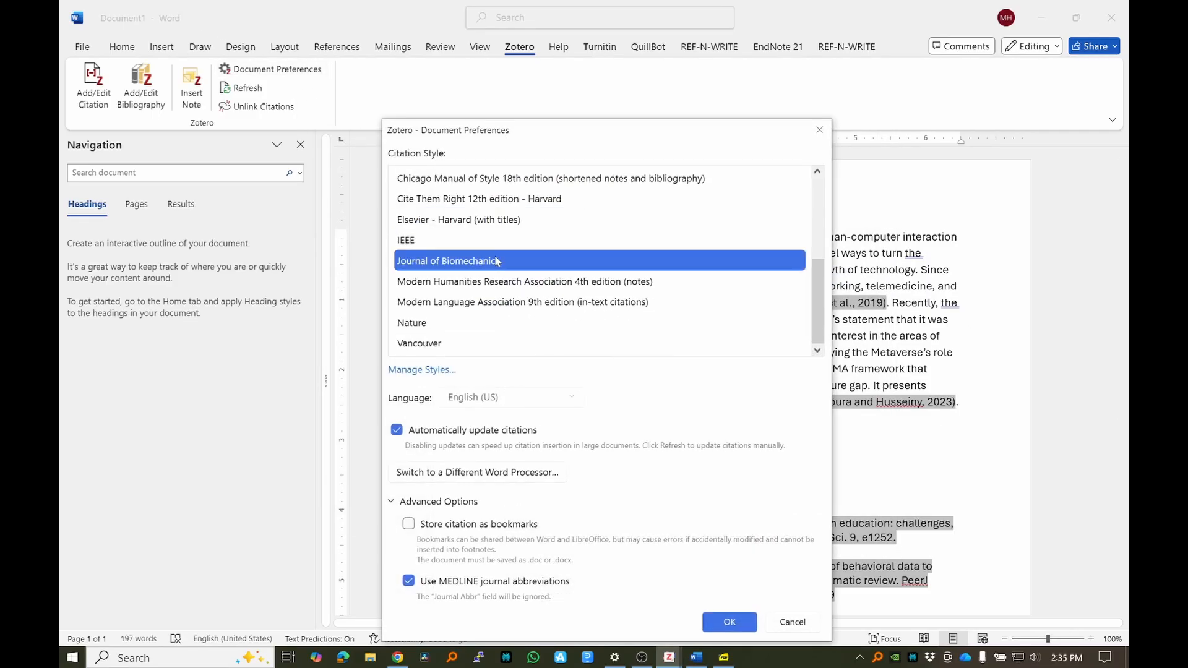
pyautogui.click(726, 626)
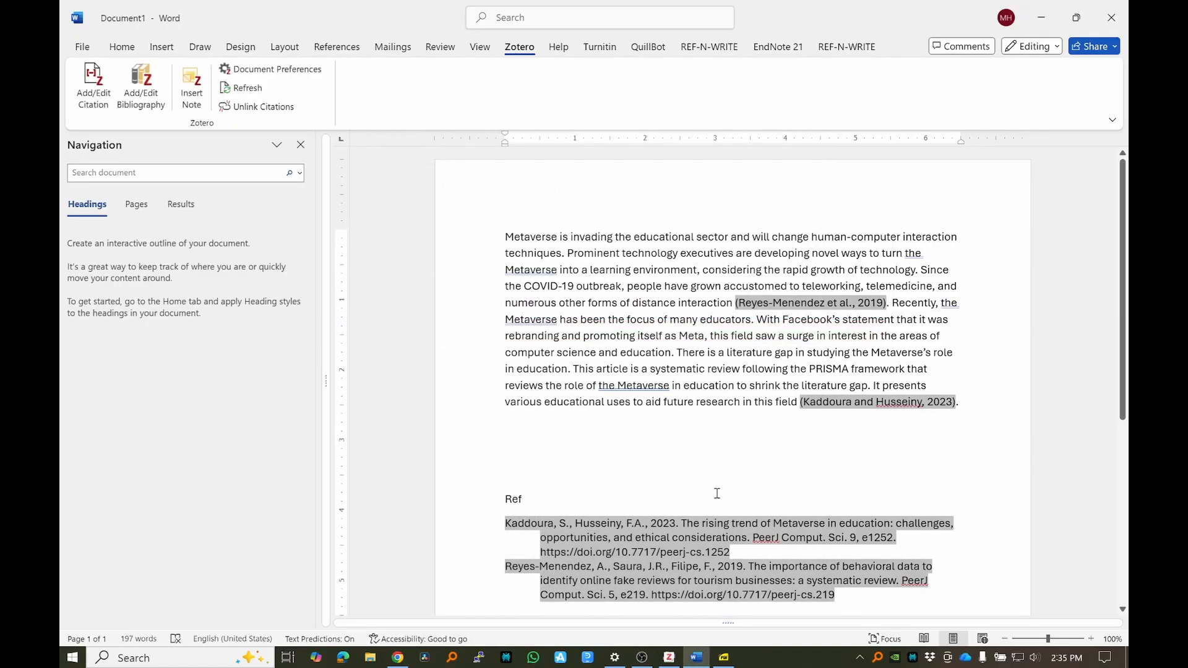
pyautogui.moveTo(855, 599); pyautogui.dragTo(561, 437)
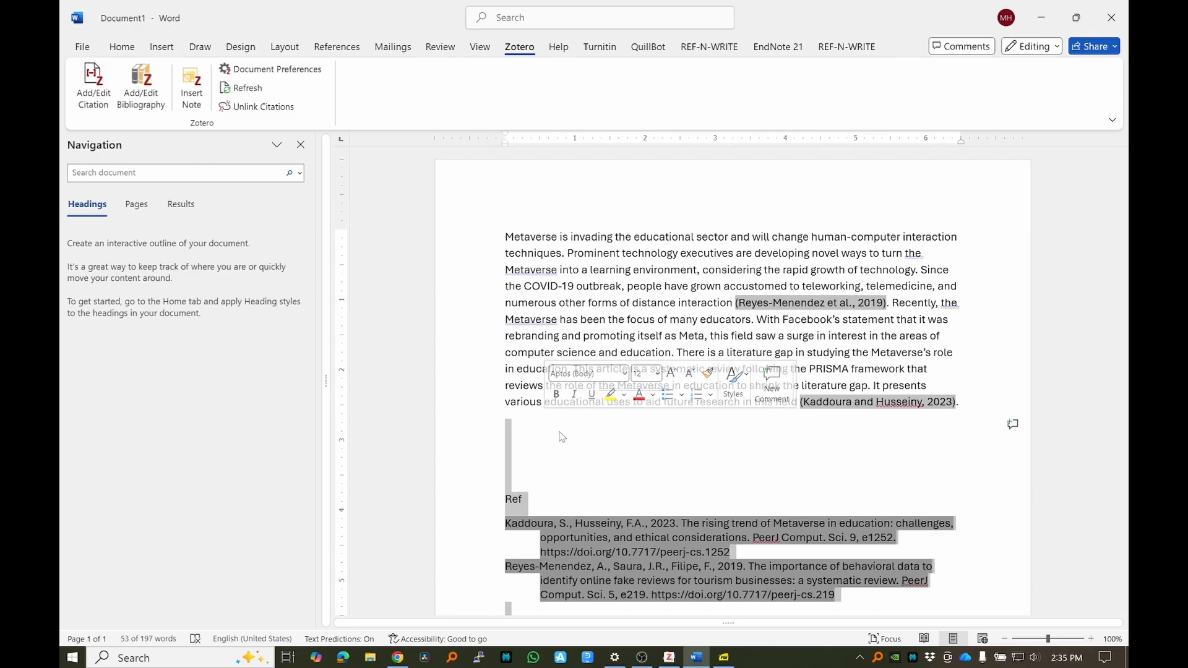
# Step: Return to Zotero and open the Data Syncing login form in its settings
pyautogui.click(669, 657)
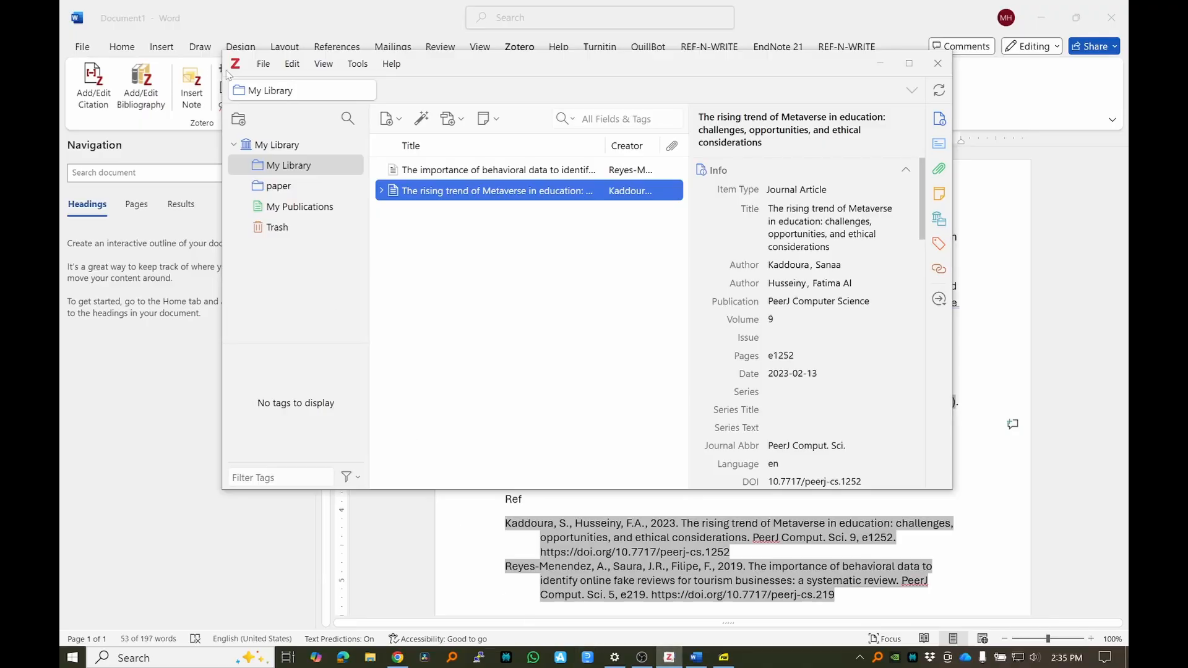
pyautogui.click(293, 64)
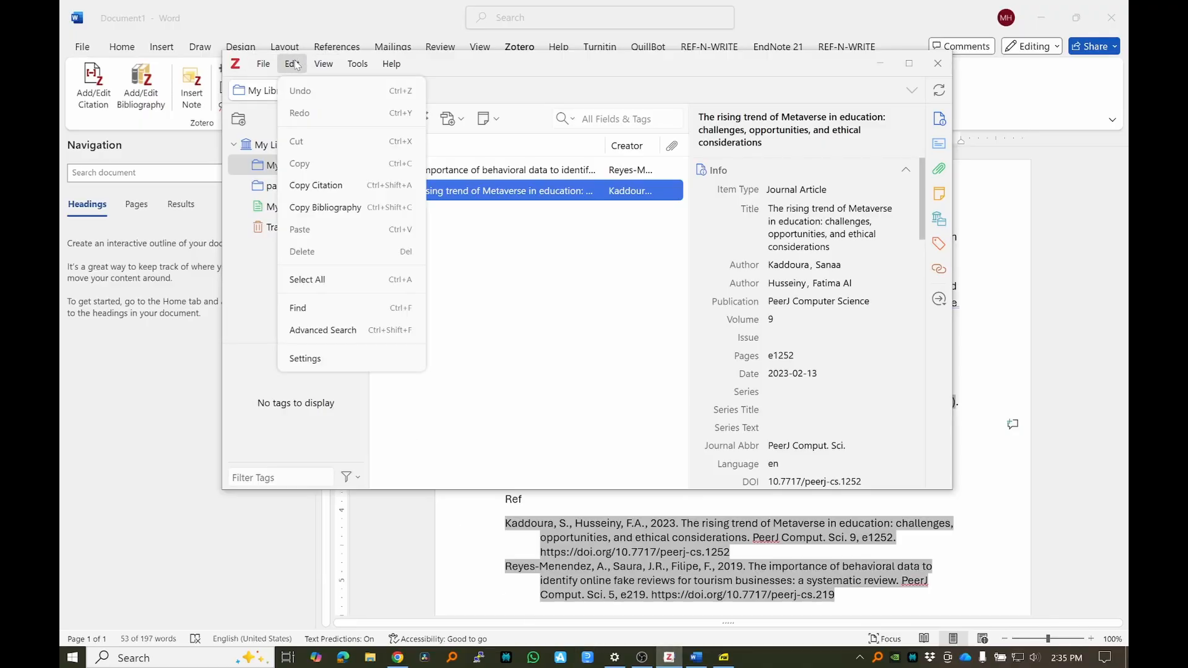
pyautogui.click(337, 359)
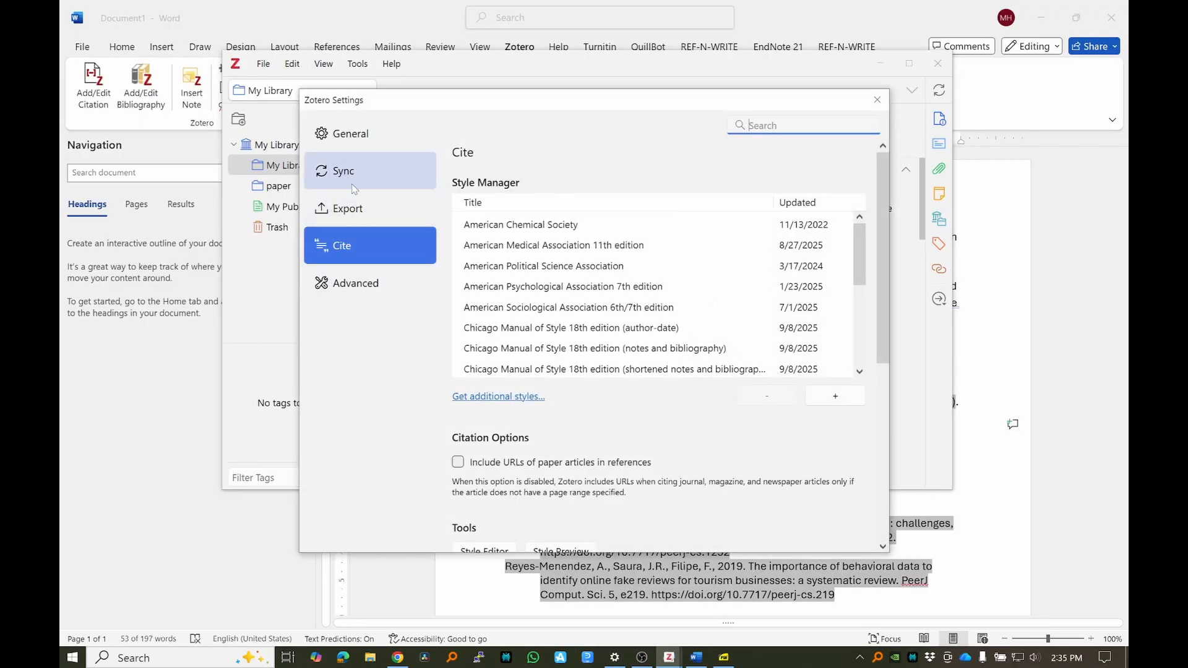
pyautogui.click(344, 176)
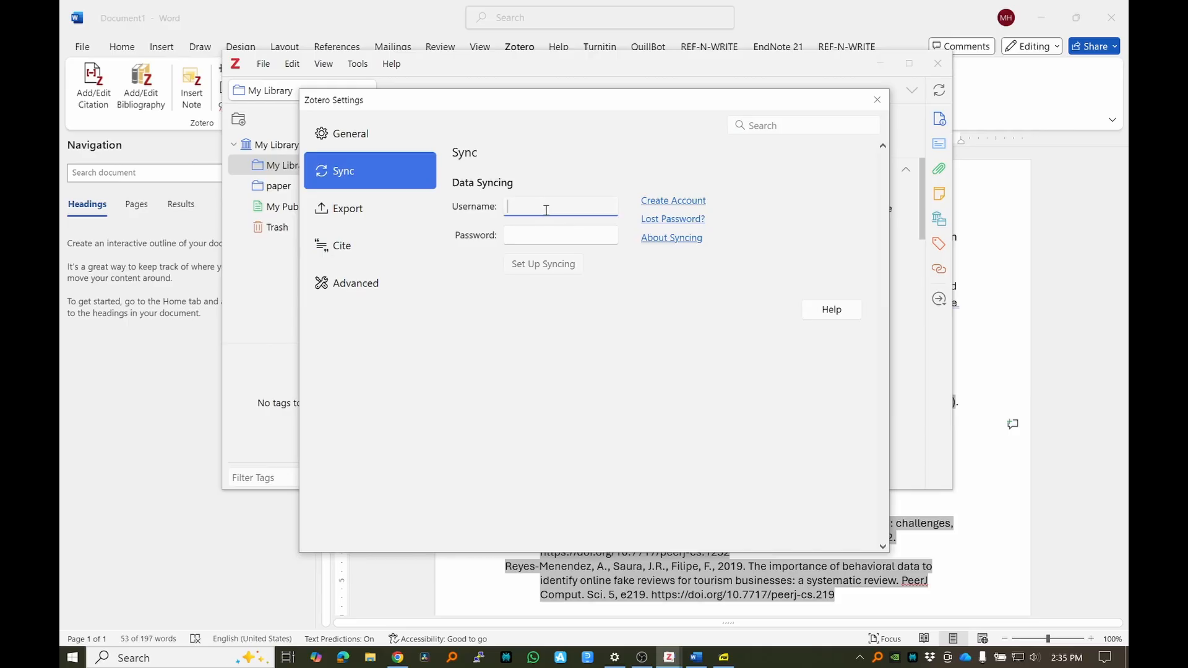
pyautogui.click(553, 230)
# Step: Switch to Chrome, go back to zotero.org, and open the account registration form
pyautogui.click(398, 657)
pyautogui.click(406, 6)
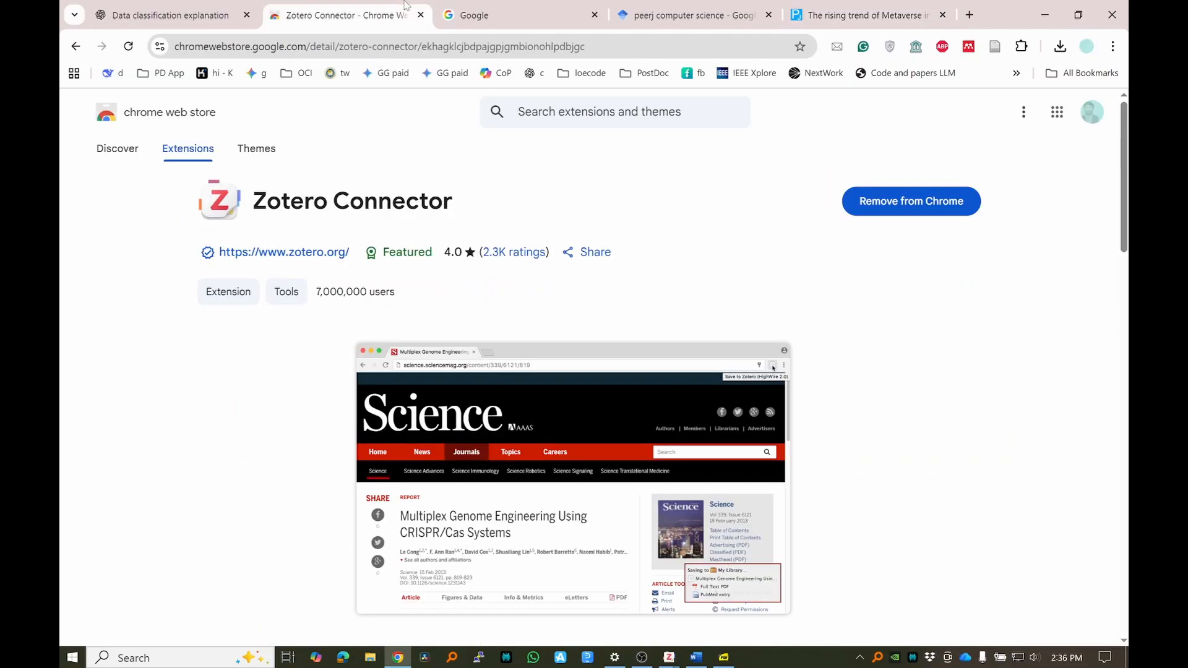
pyautogui.click(75, 46)
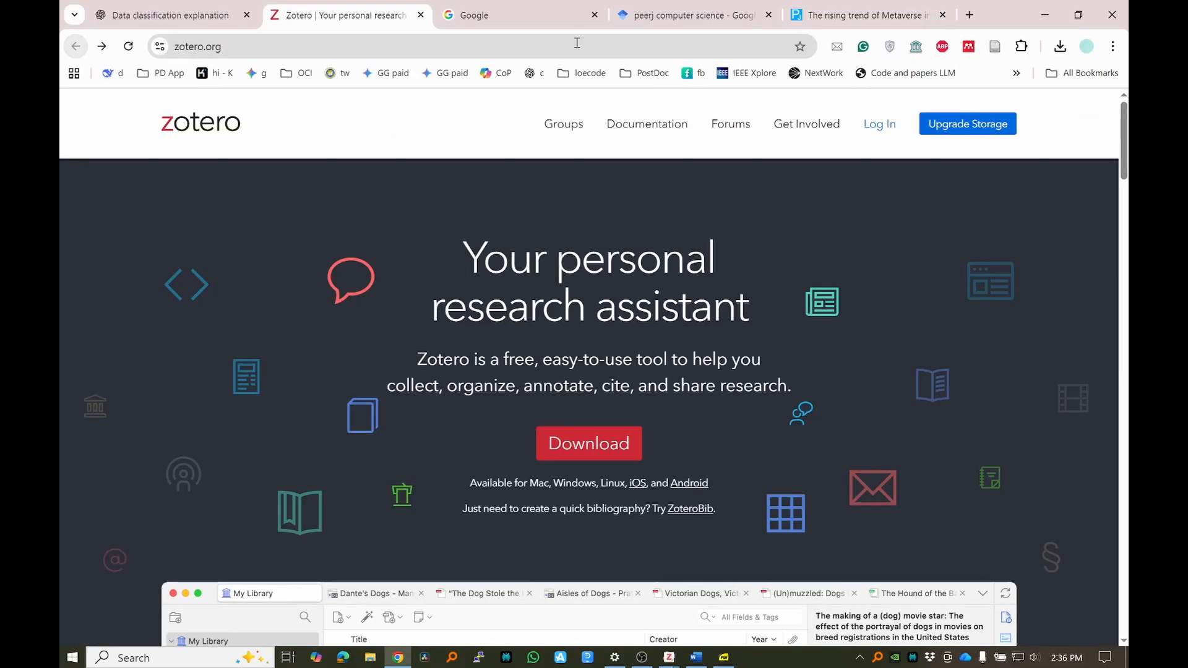
pyautogui.click(889, 128)
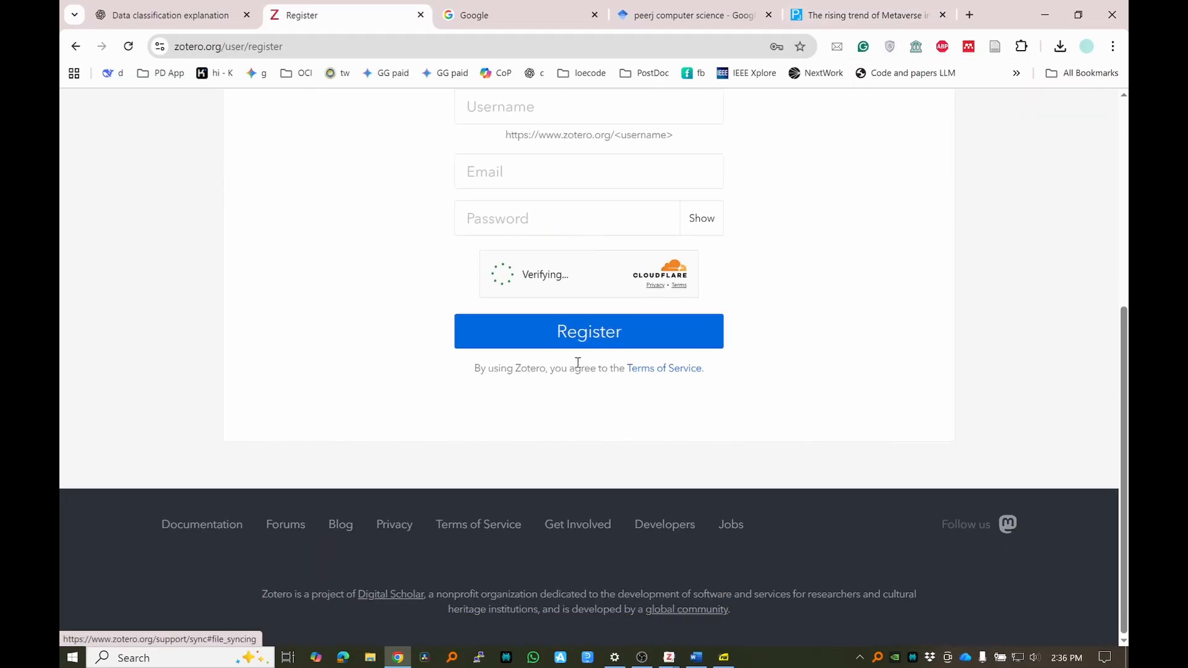
pyautogui.scroll(5, 575, 371)
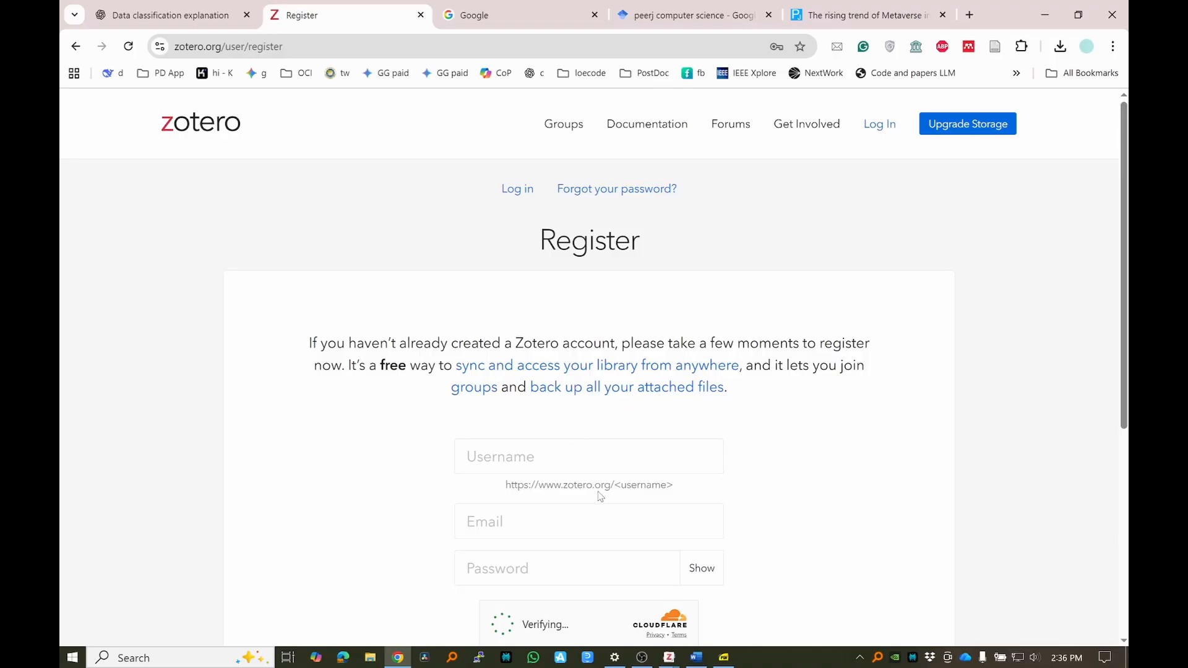